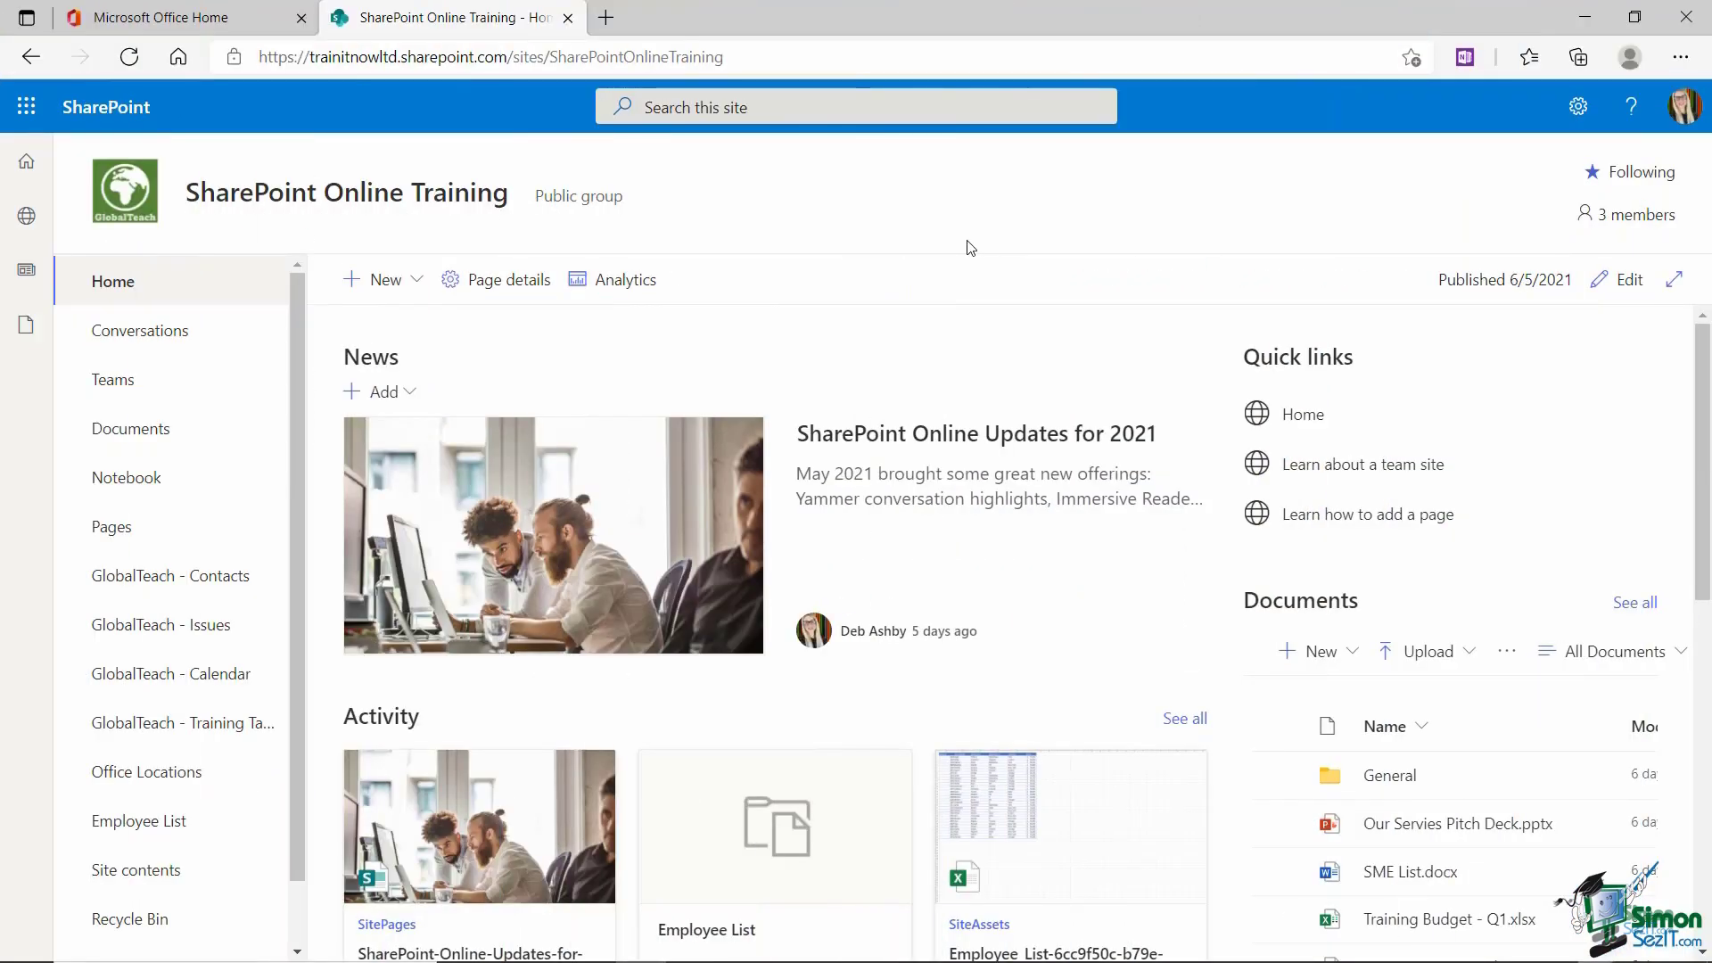
Open the Documents library and view the info cards of its General folder and files
{"action": "left_click", "coordinate": [132, 436]}
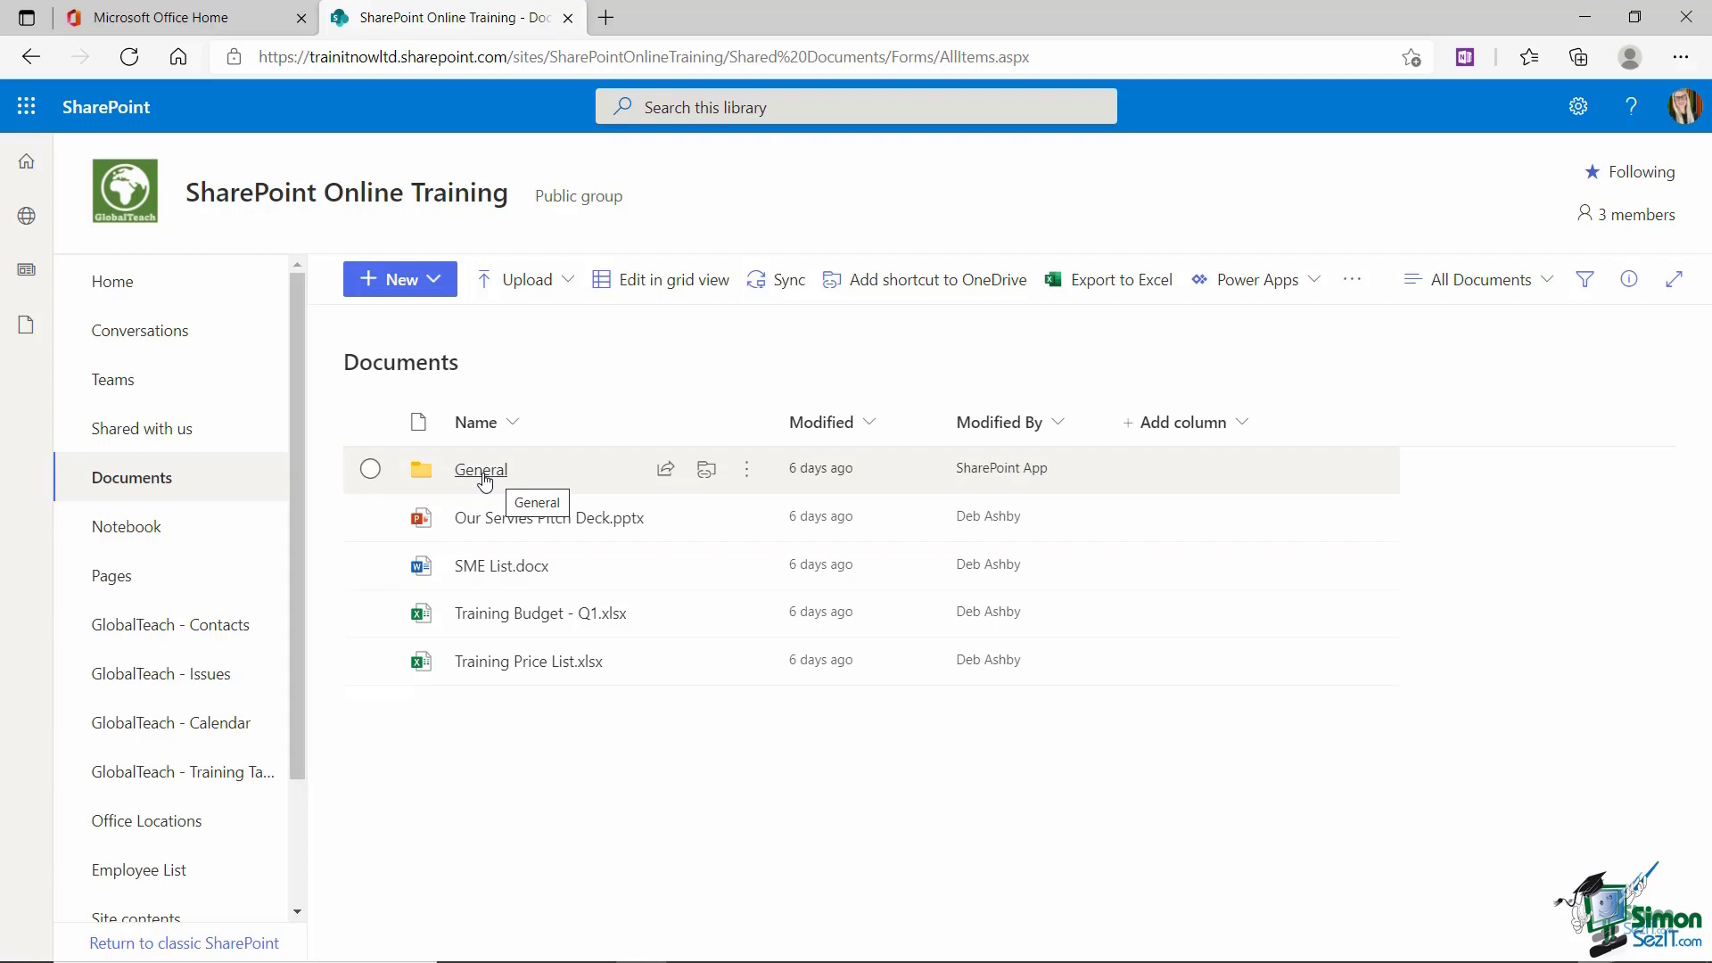
{"action": "mouse_move", "coordinate": [523, 522]}
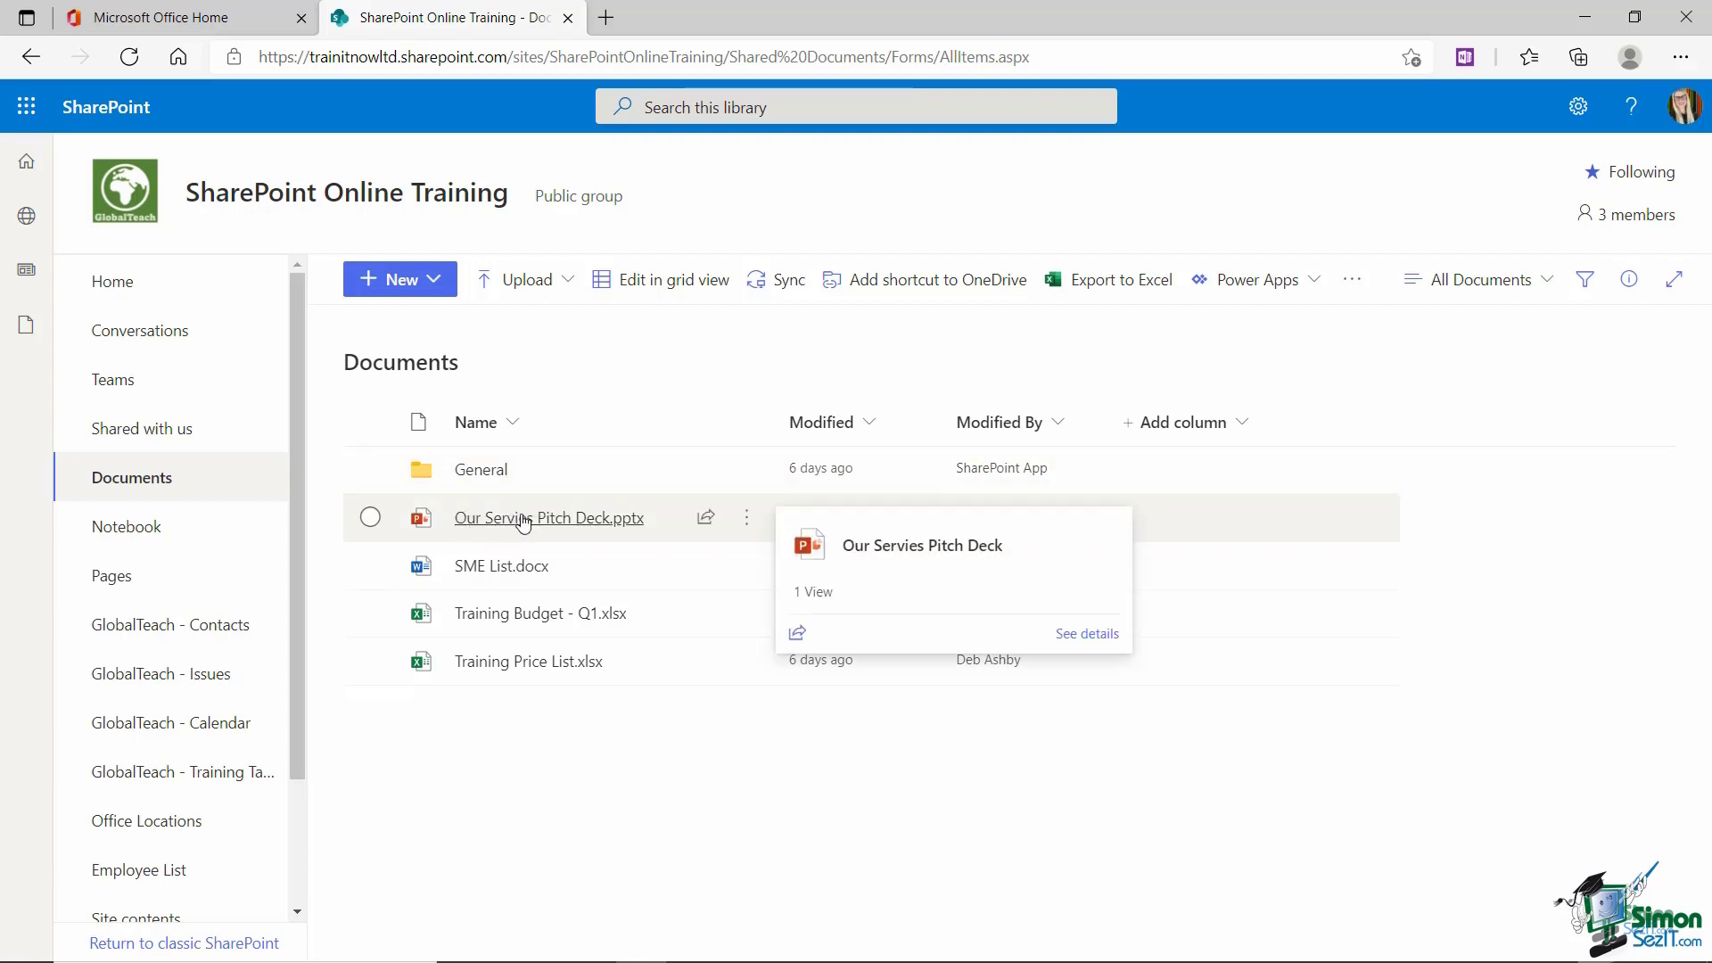
{"action": "mouse_move", "coordinate": [483, 573]}
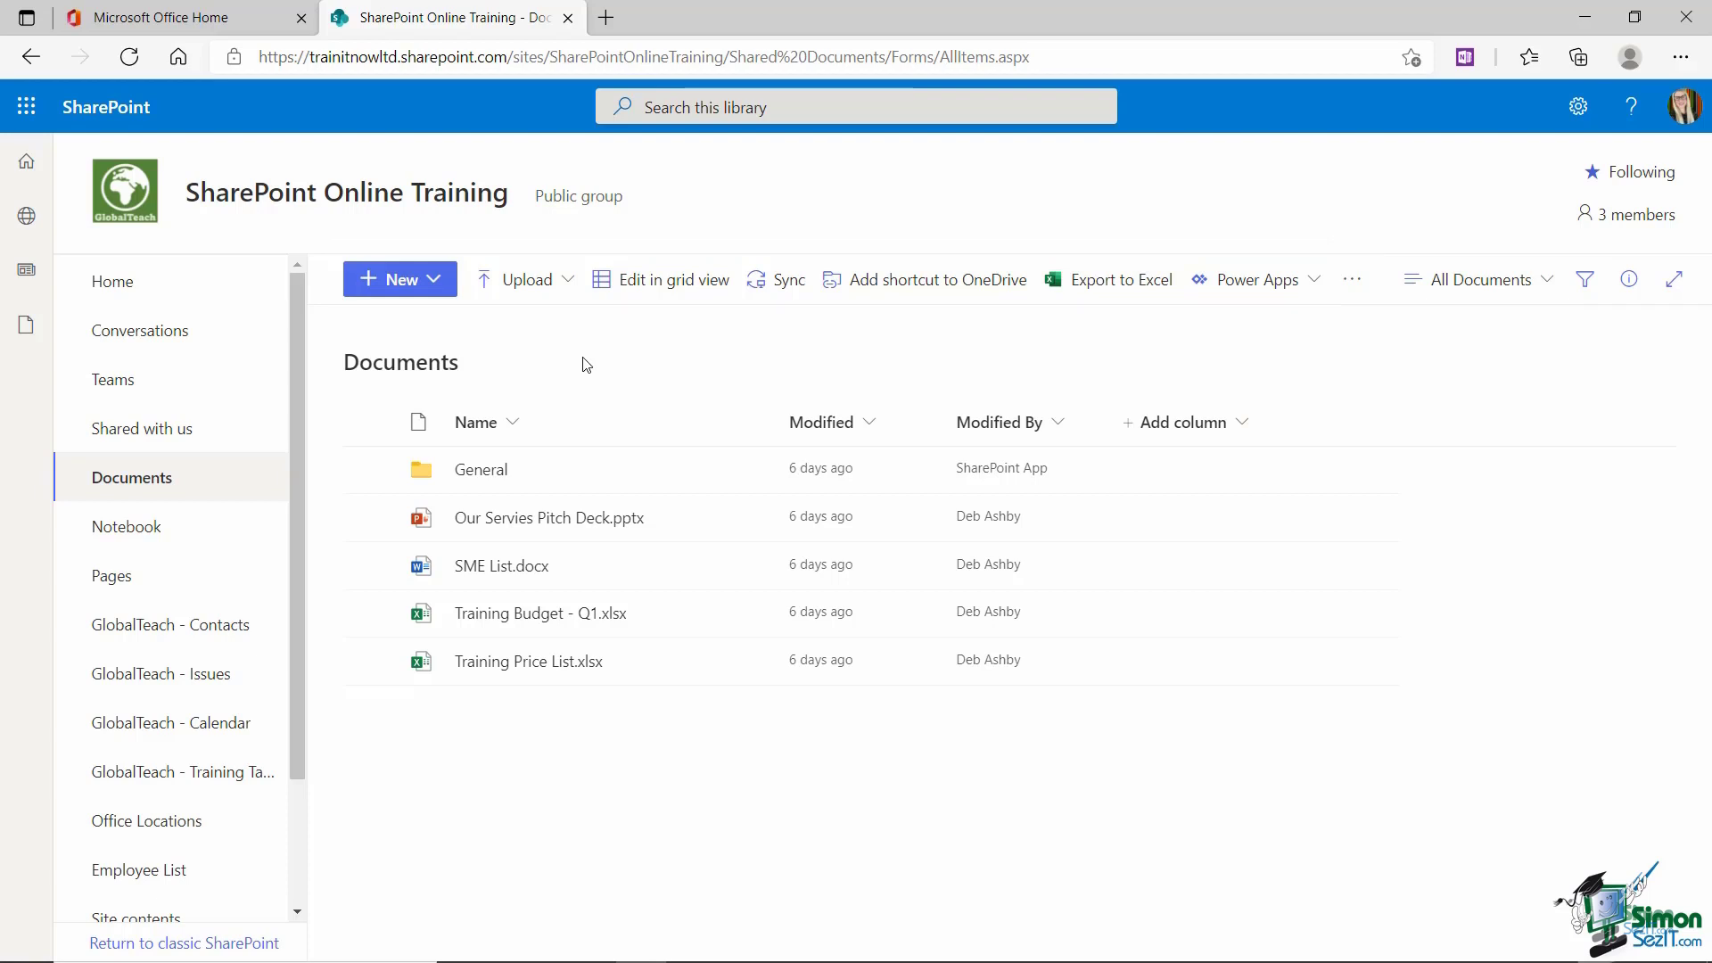
Preview the New item types, then show the Upload choices Files, Folder and Template
{"action": "left_click", "coordinate": [435, 280]}
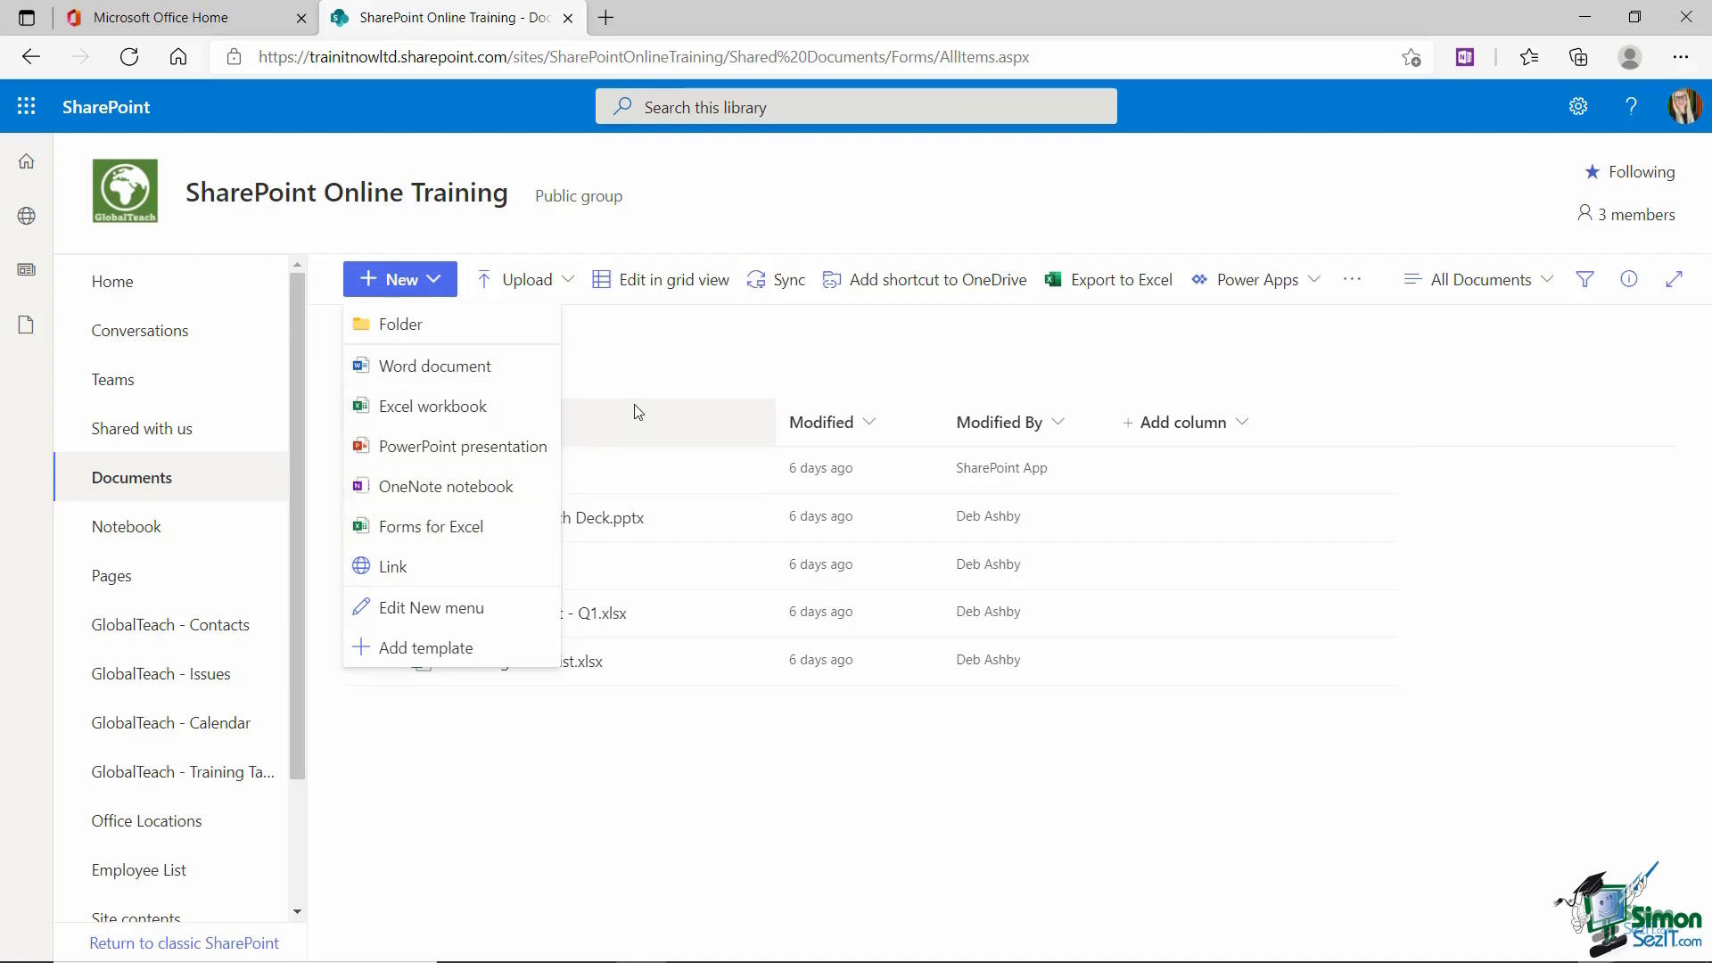
{"action": "left_click", "coordinate": [648, 385]}
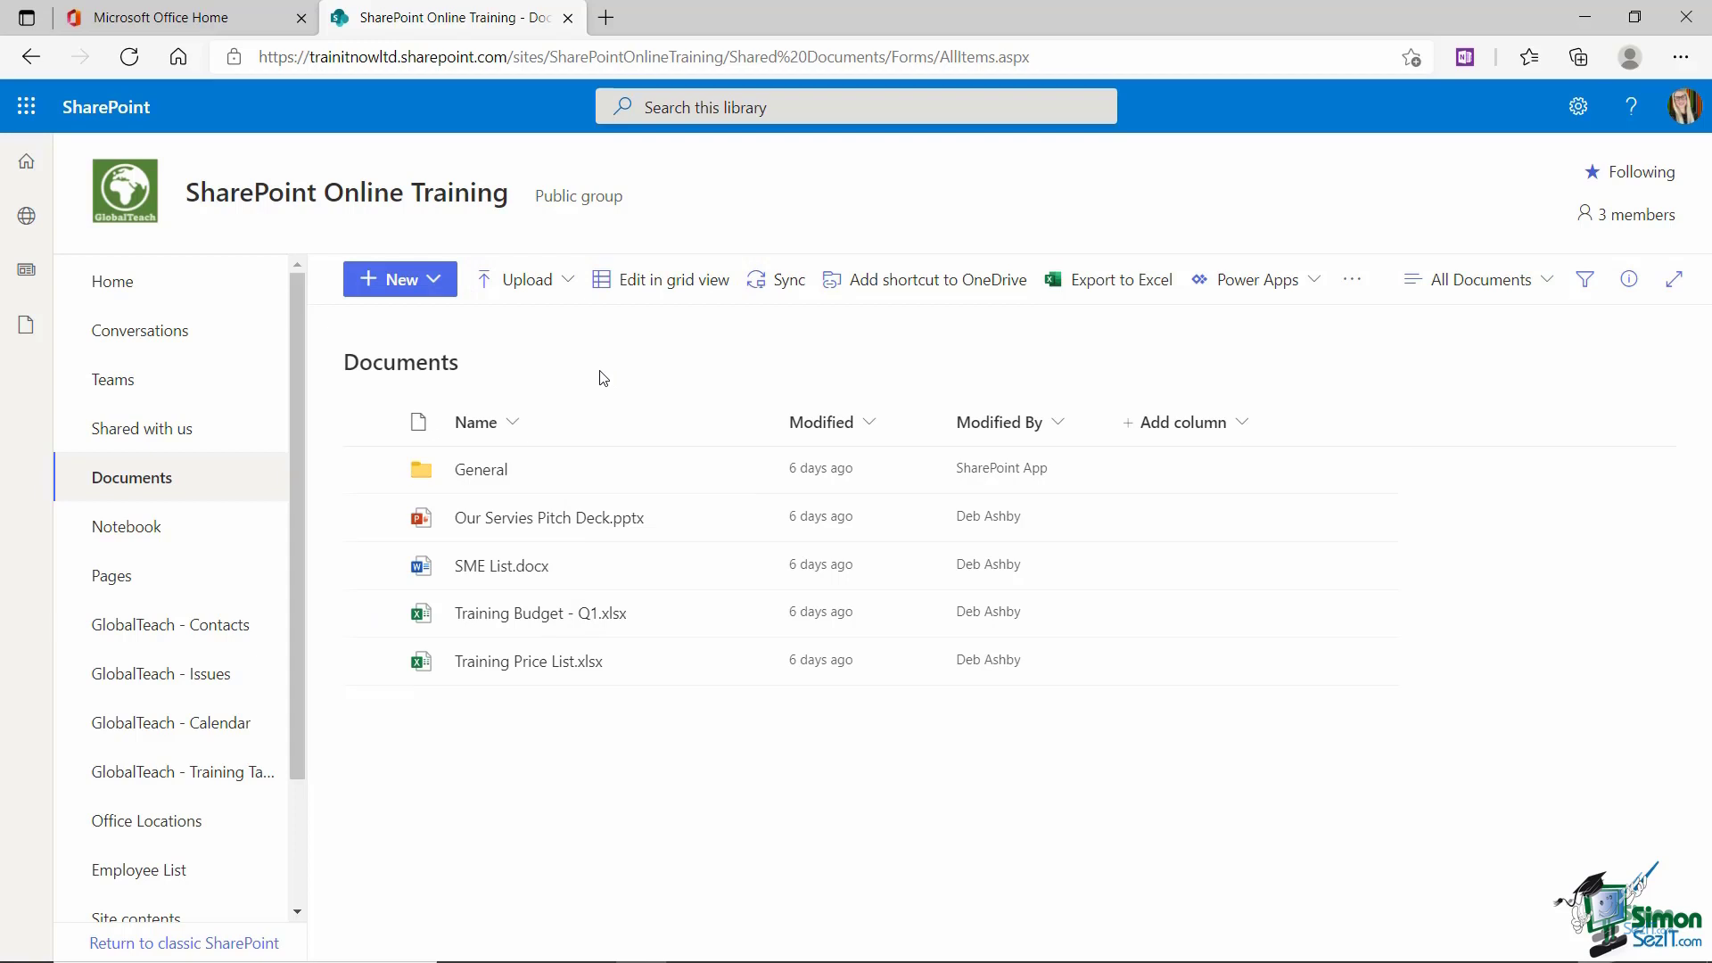
{"action": "left_click", "coordinate": [568, 283]}
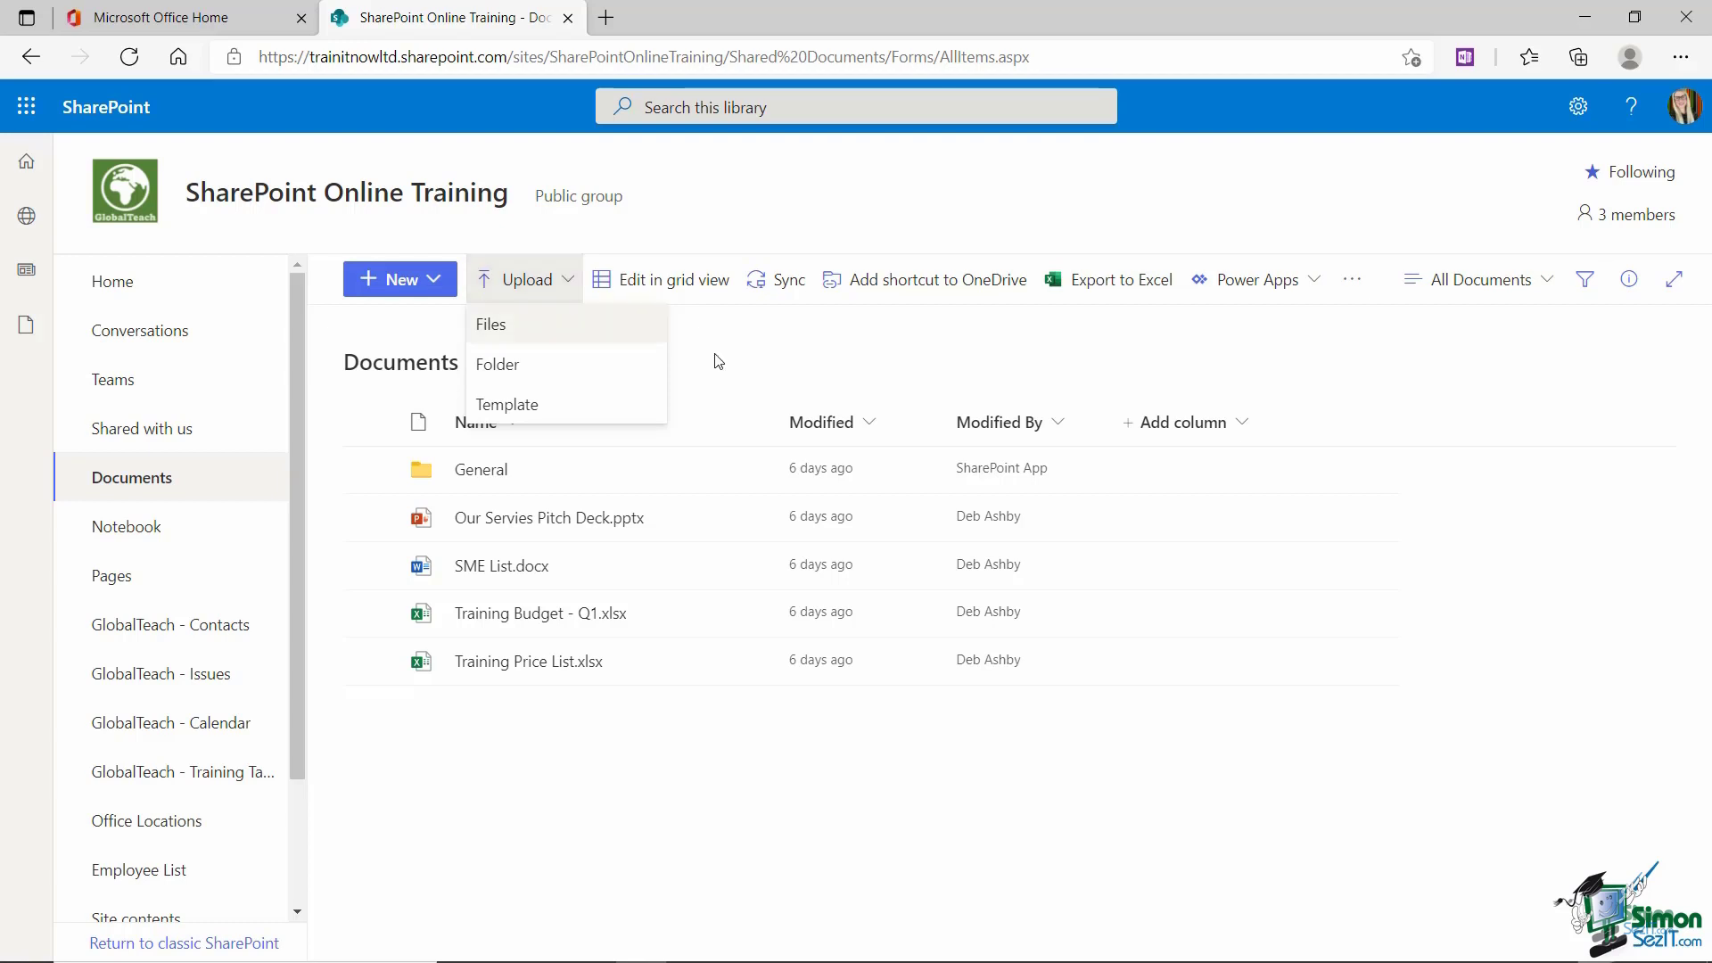
Dismiss the Upload dropdown so the Documents library list is fully visible again
{"action": "left_click", "coordinate": [753, 346]}
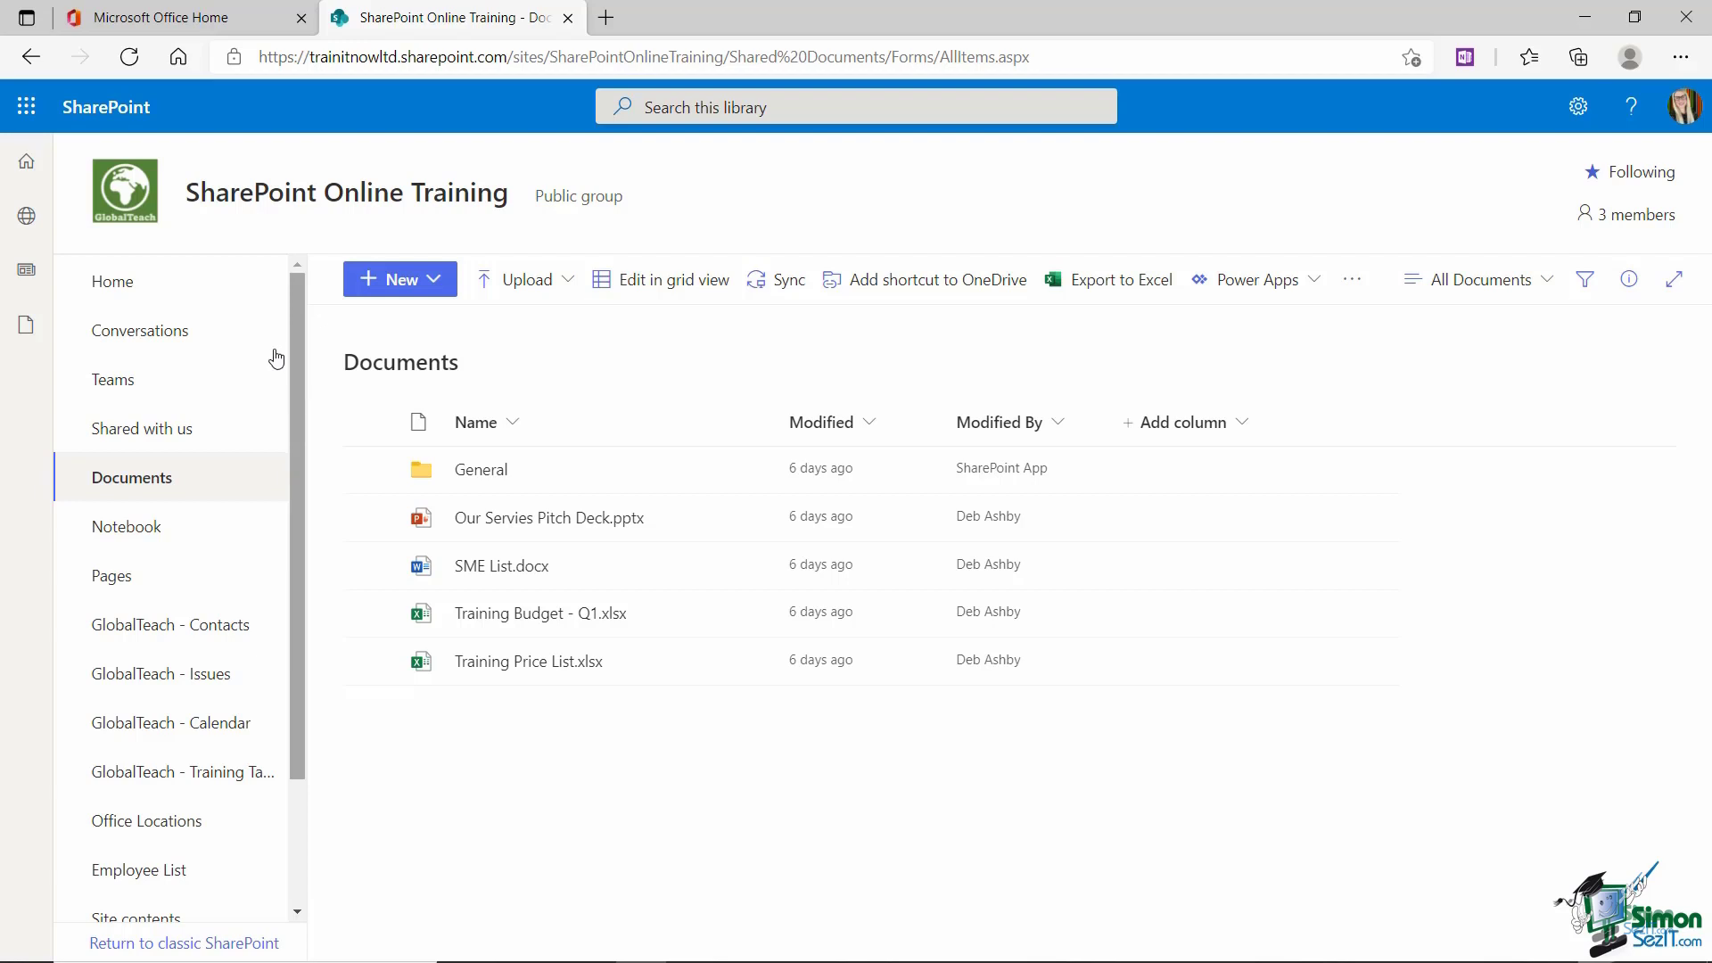
From the site home page, browse the Your Apps list of addable apps like Document Library and Calendar
{"action": "left_click", "coordinate": [114, 291]}
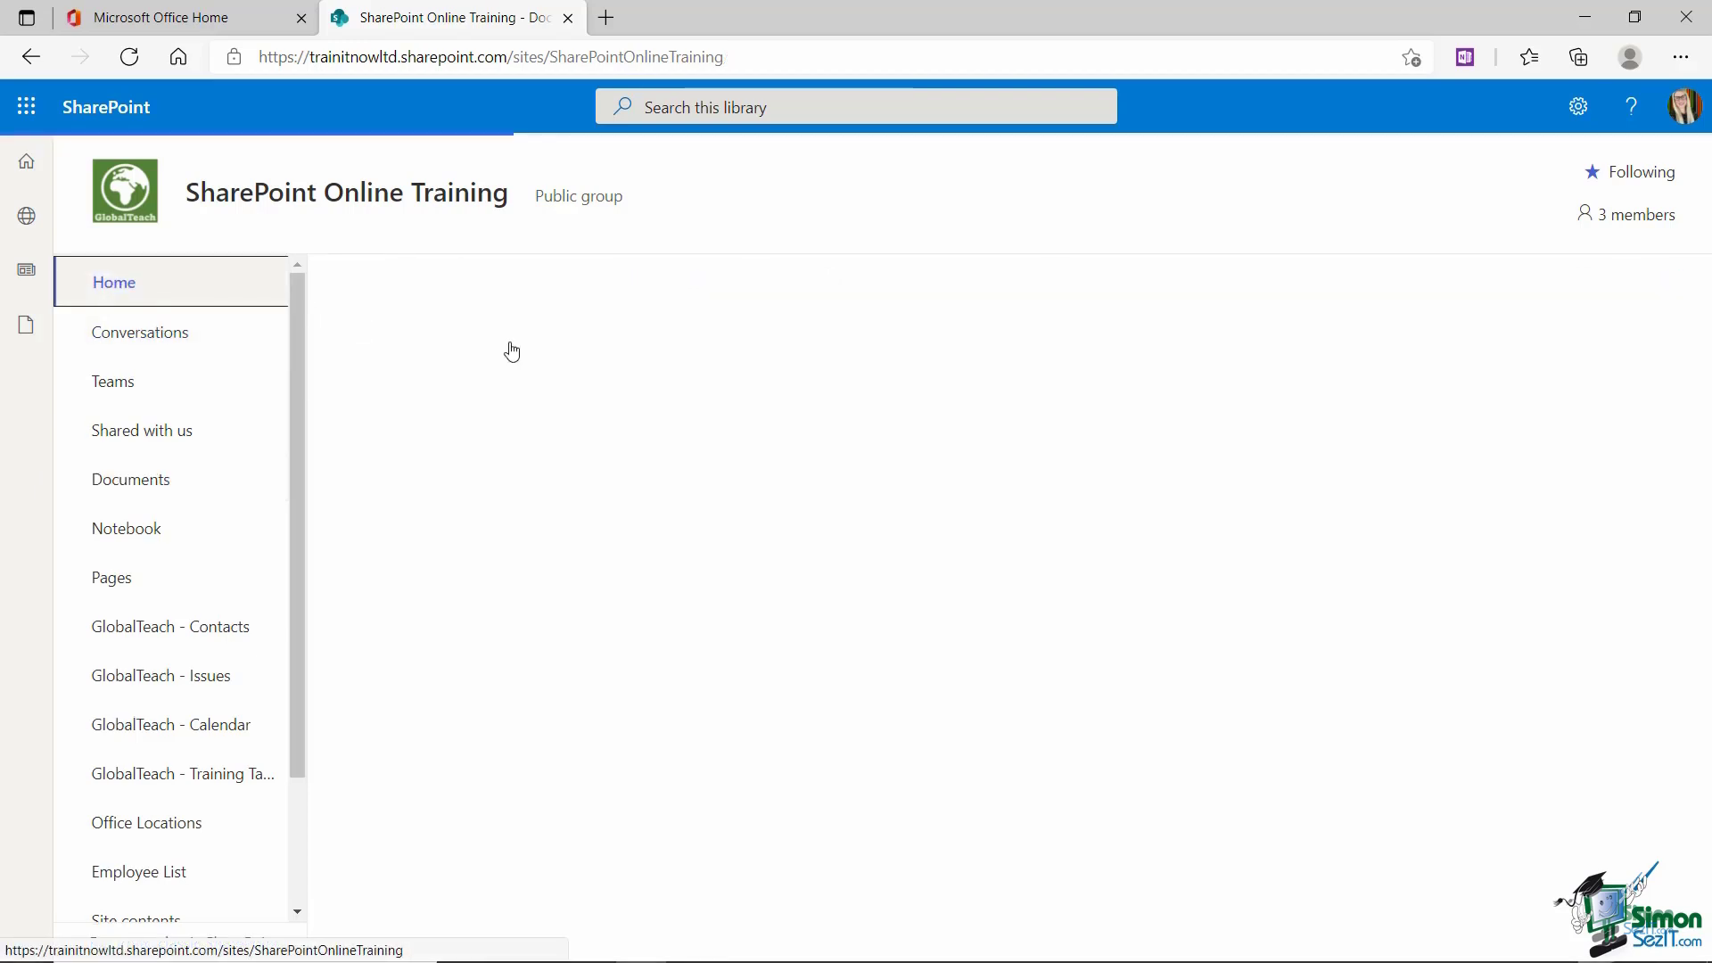
{"action": "left_click", "coordinate": [414, 281]}
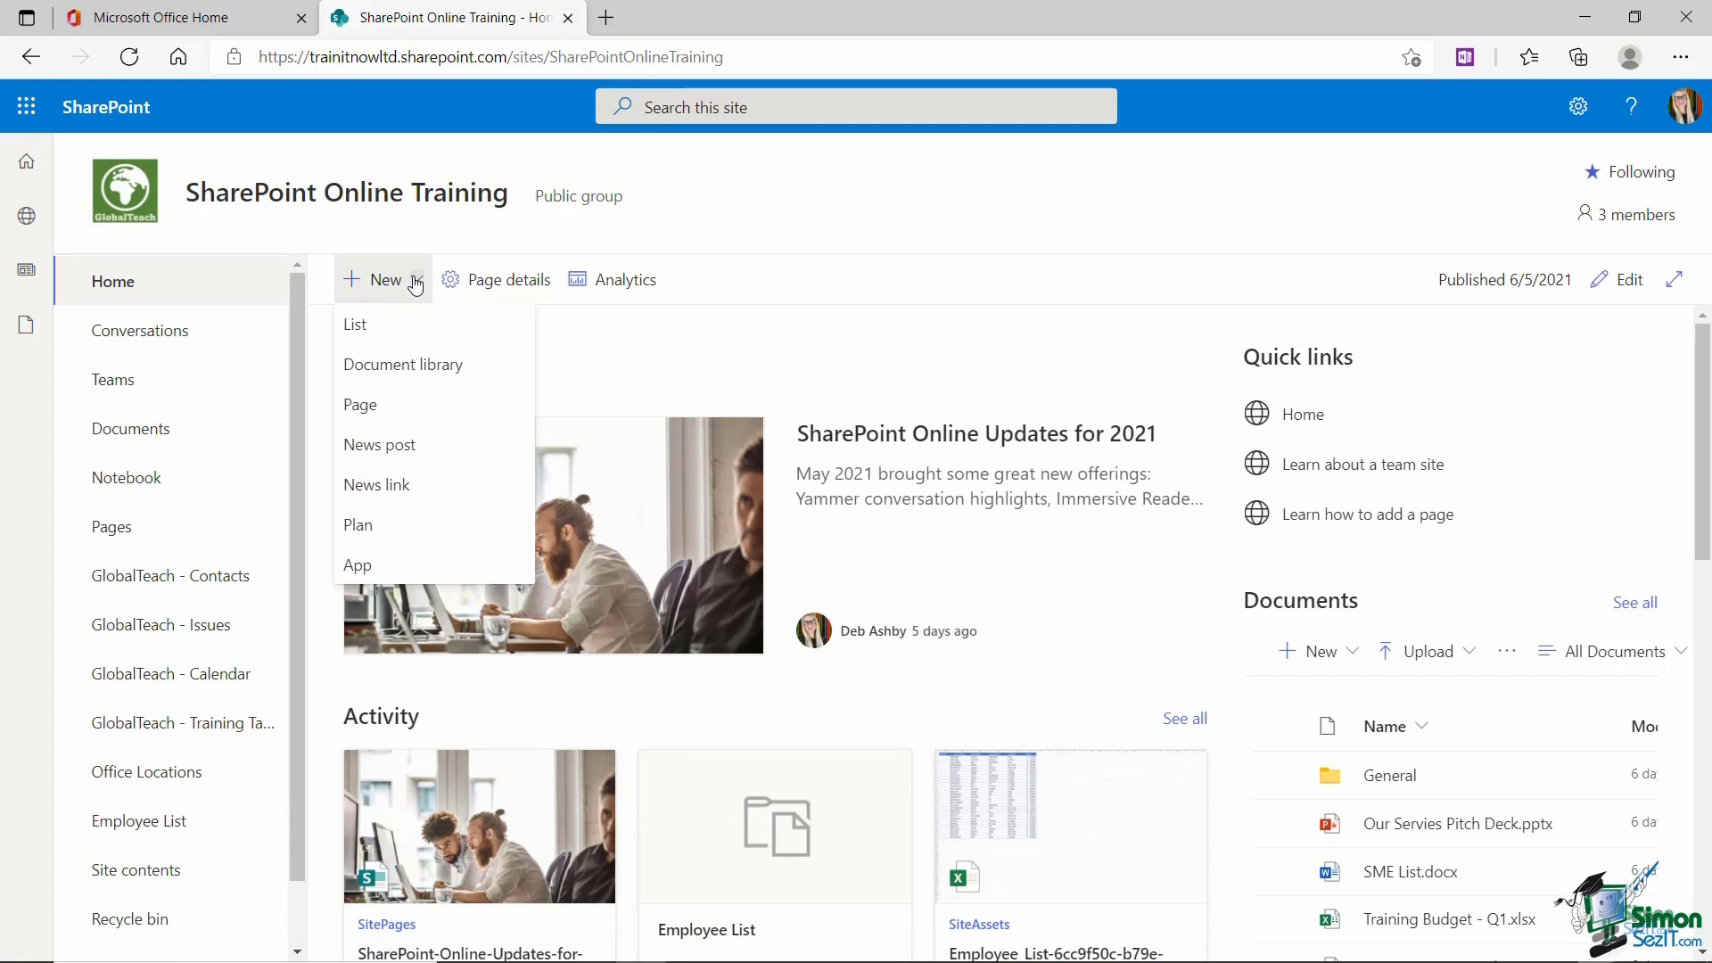
{"action": "left_click", "coordinate": [356, 566]}
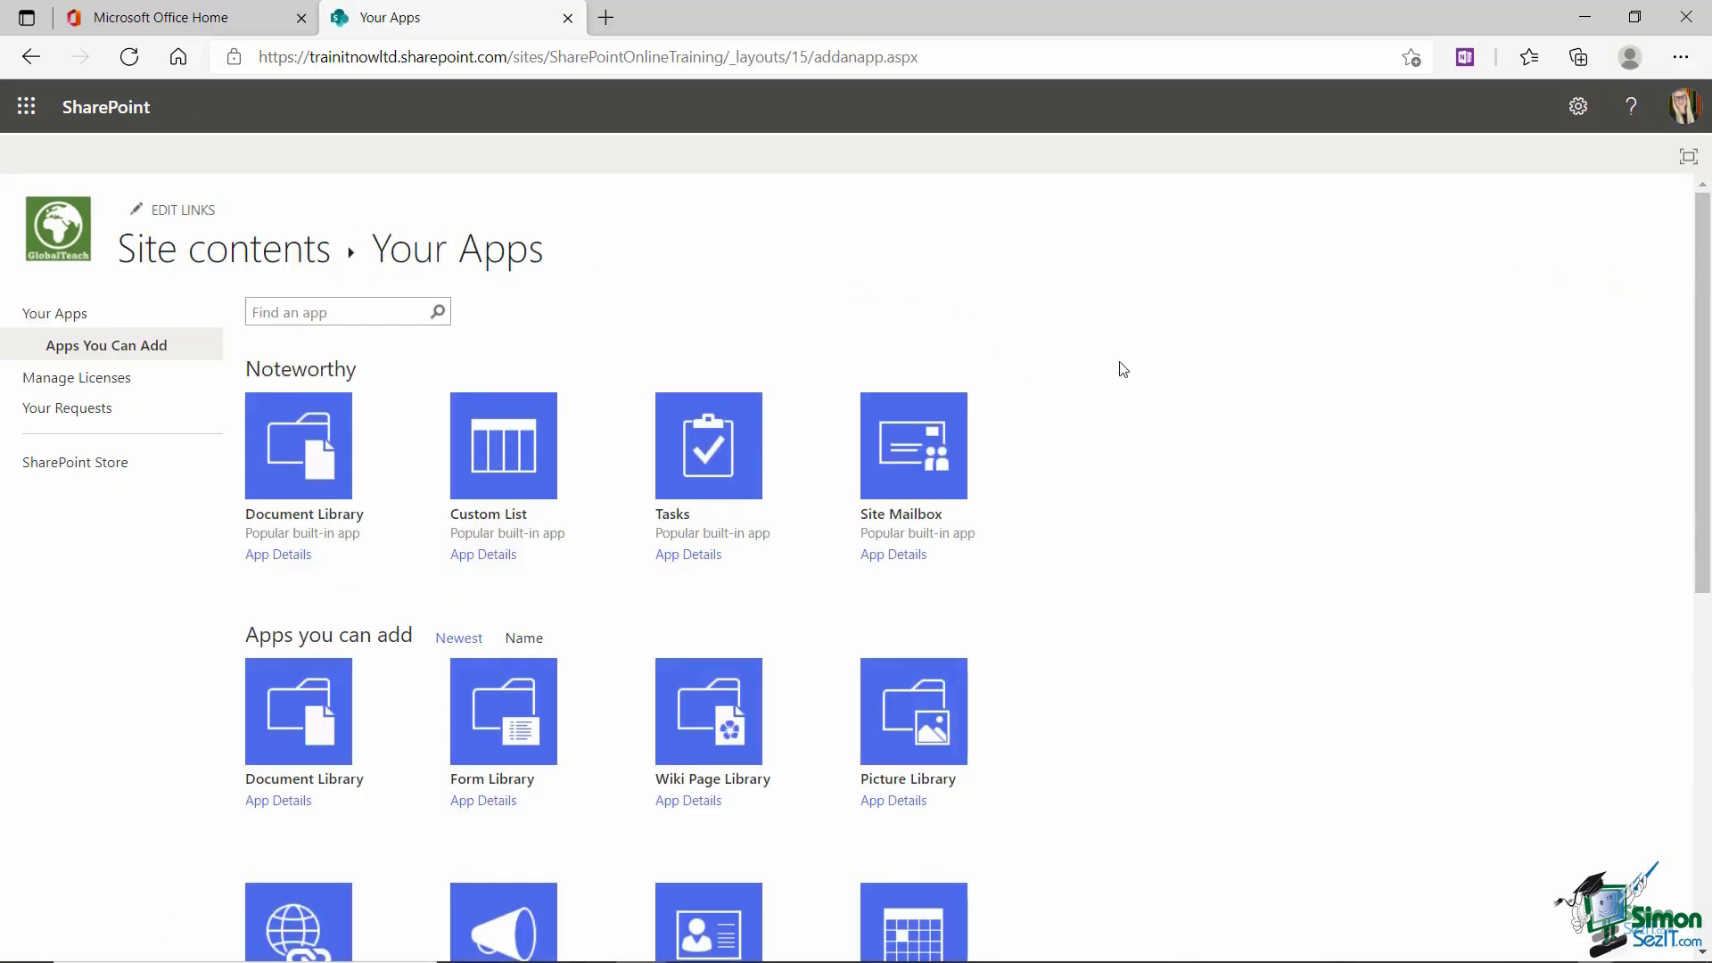
{"action": "scroll", "coordinate": [1125, 367], "scroll_direction": "down", "scroll_amount": 4}
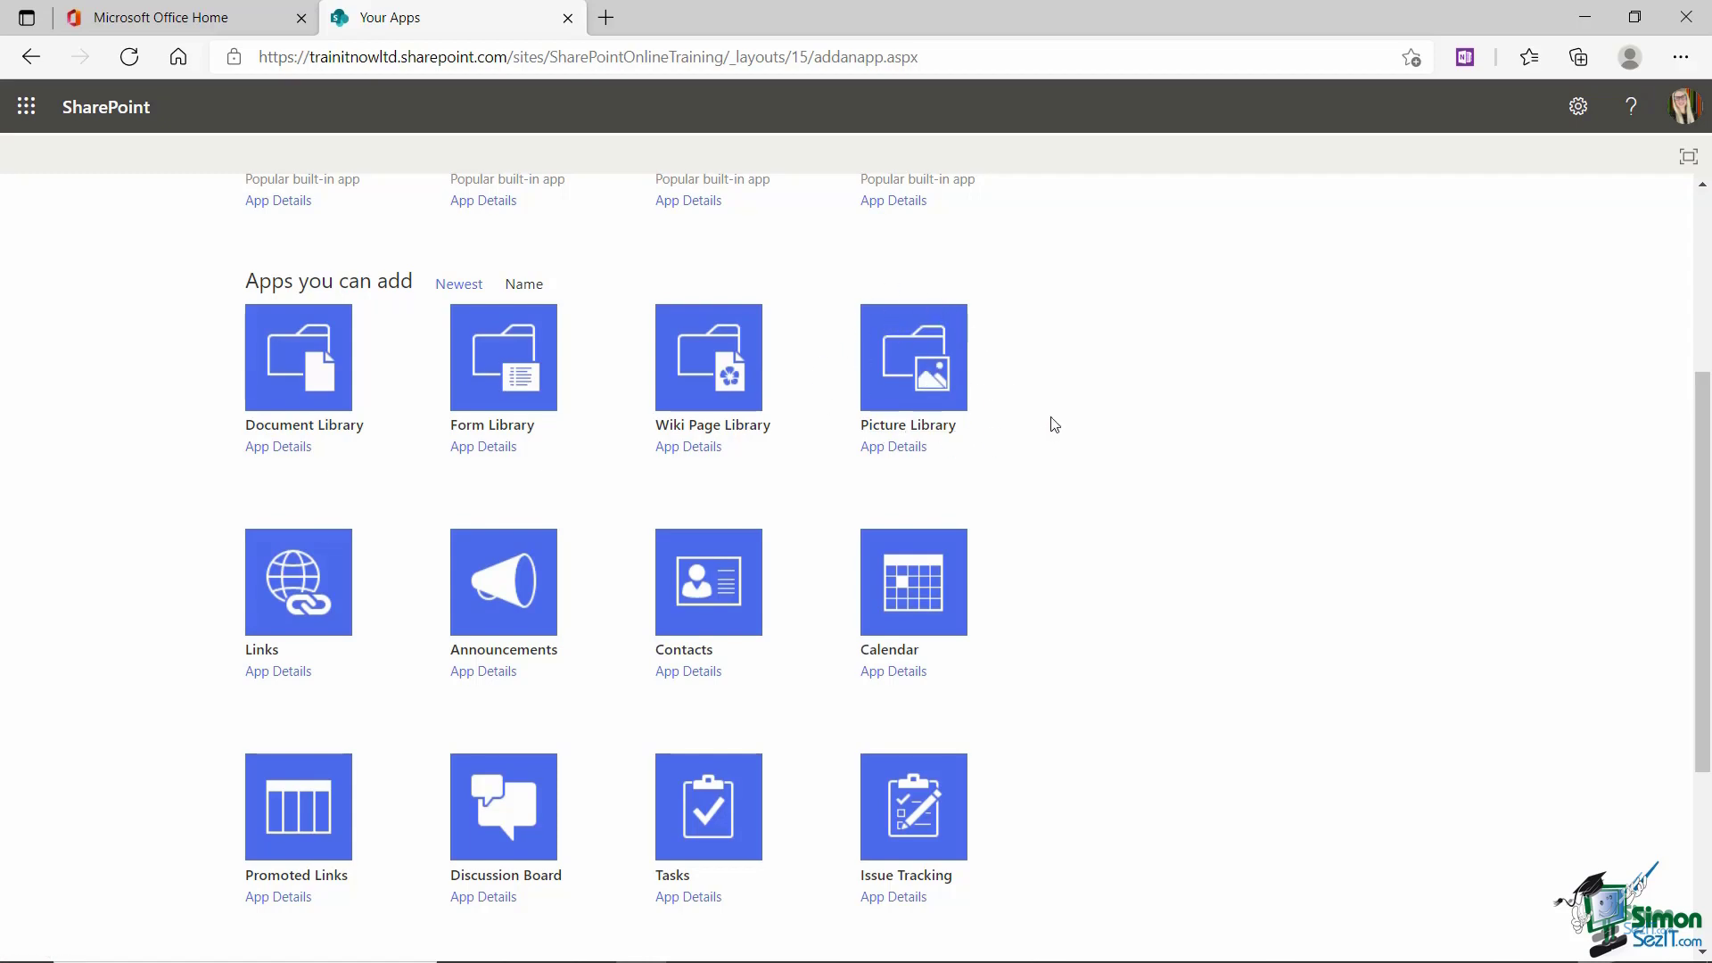
{"action": "scroll", "coordinate": [1054, 425], "scroll_direction": "down", "scroll_amount": 4}
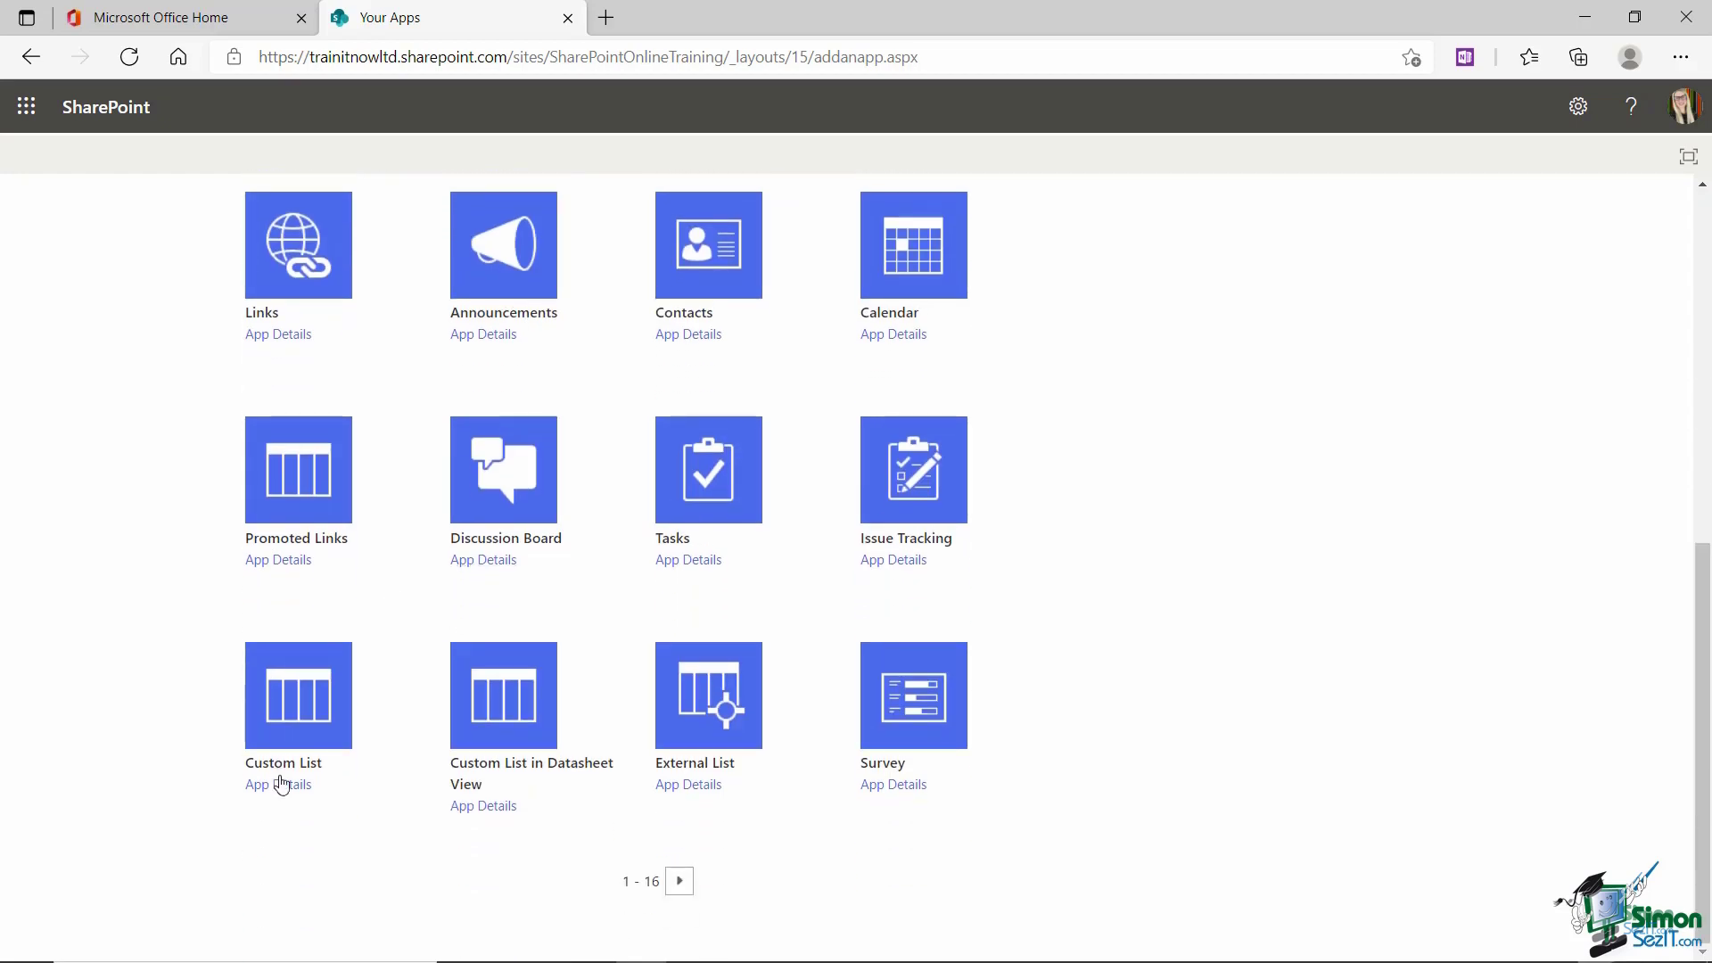
{"action": "scroll", "coordinate": [1002, 650], "scroll_direction": "up", "scroll_amount": 5}
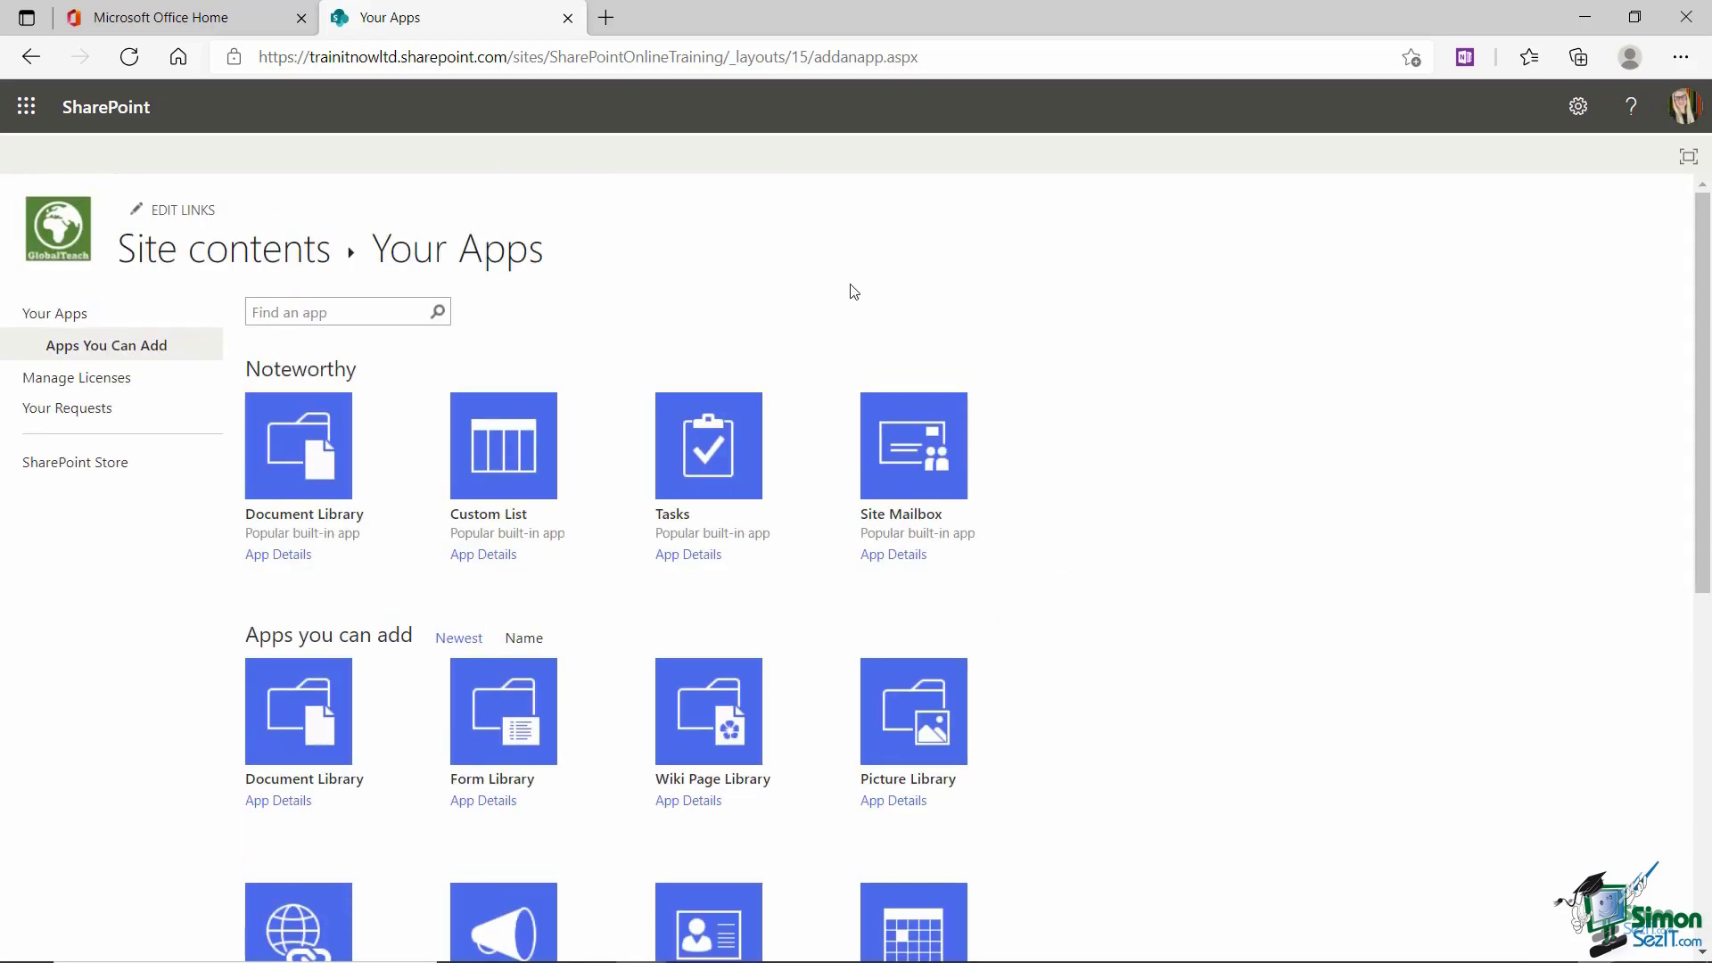
{"action": "key", "text": "alt+Left"}
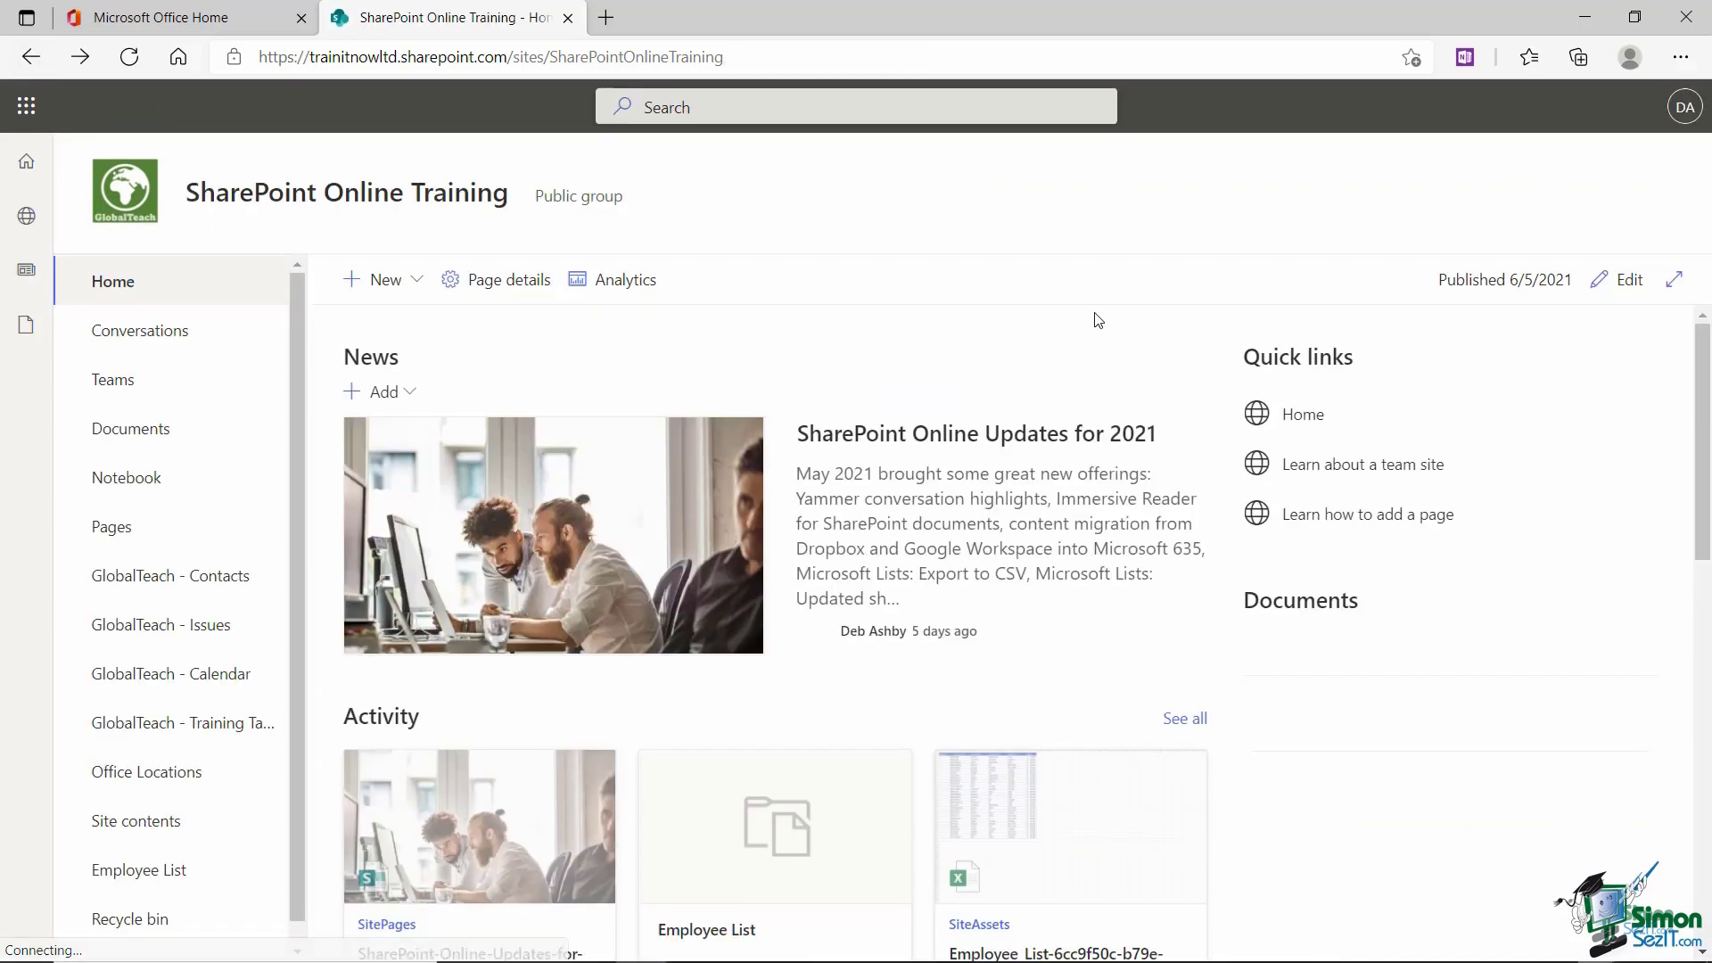
{"action": "left_click", "coordinate": [408, 280]}
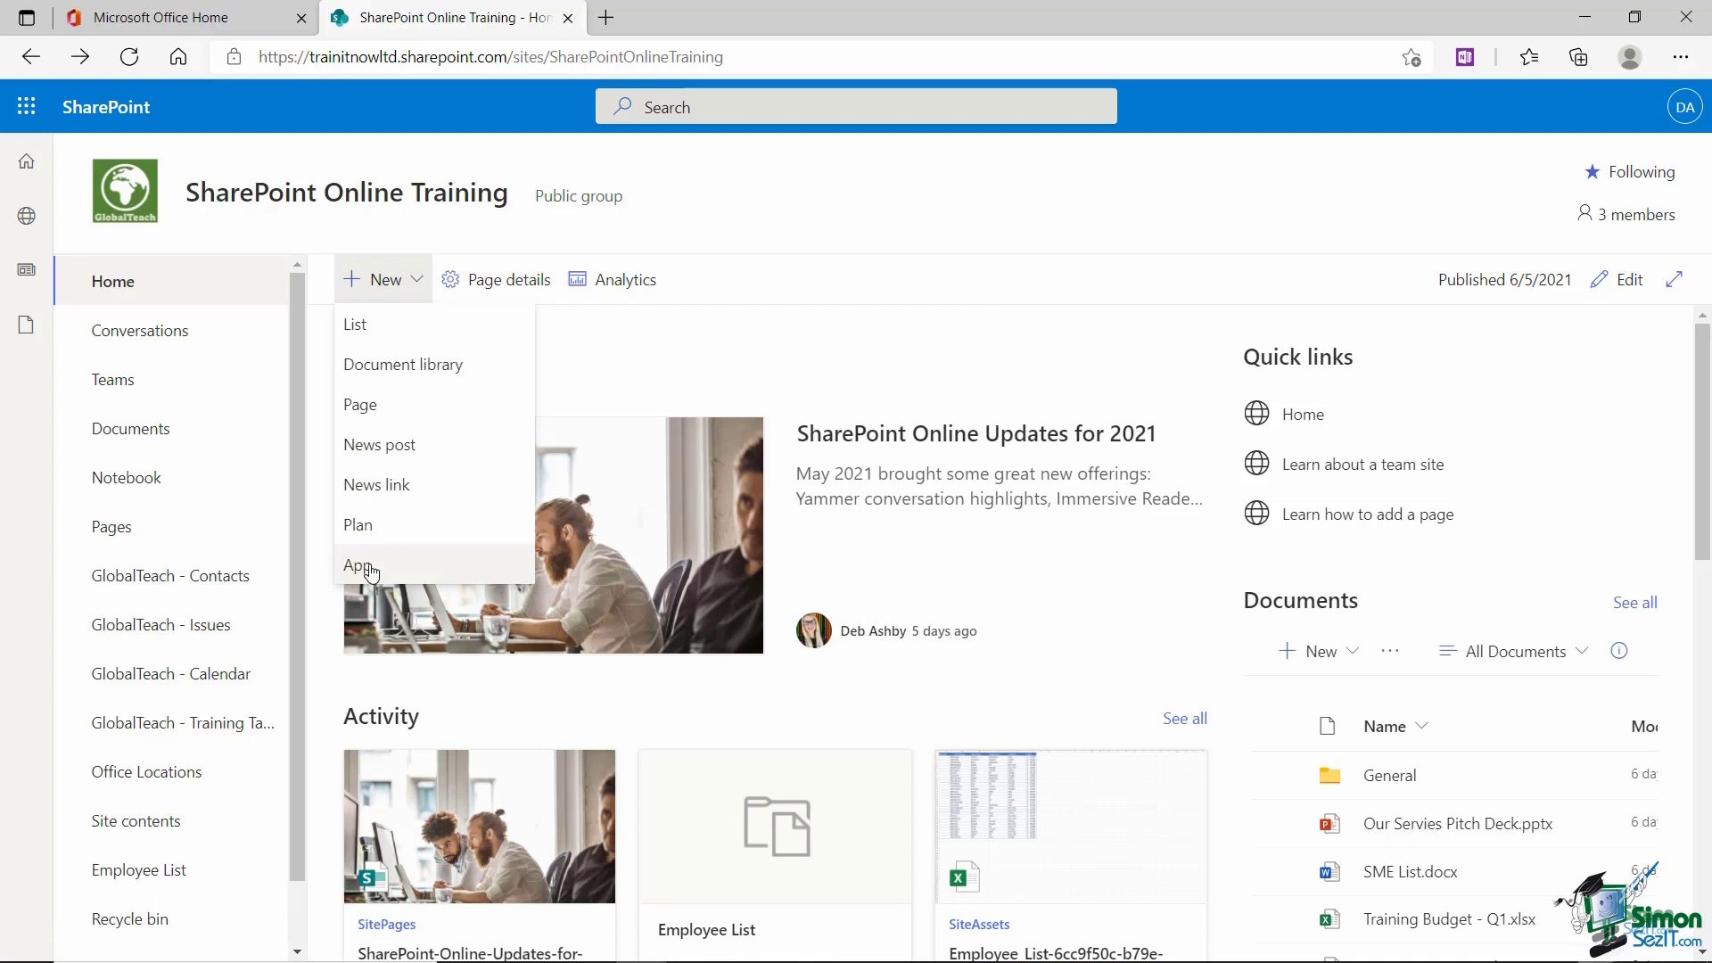
{"action": "left_click", "coordinate": [413, 374]}
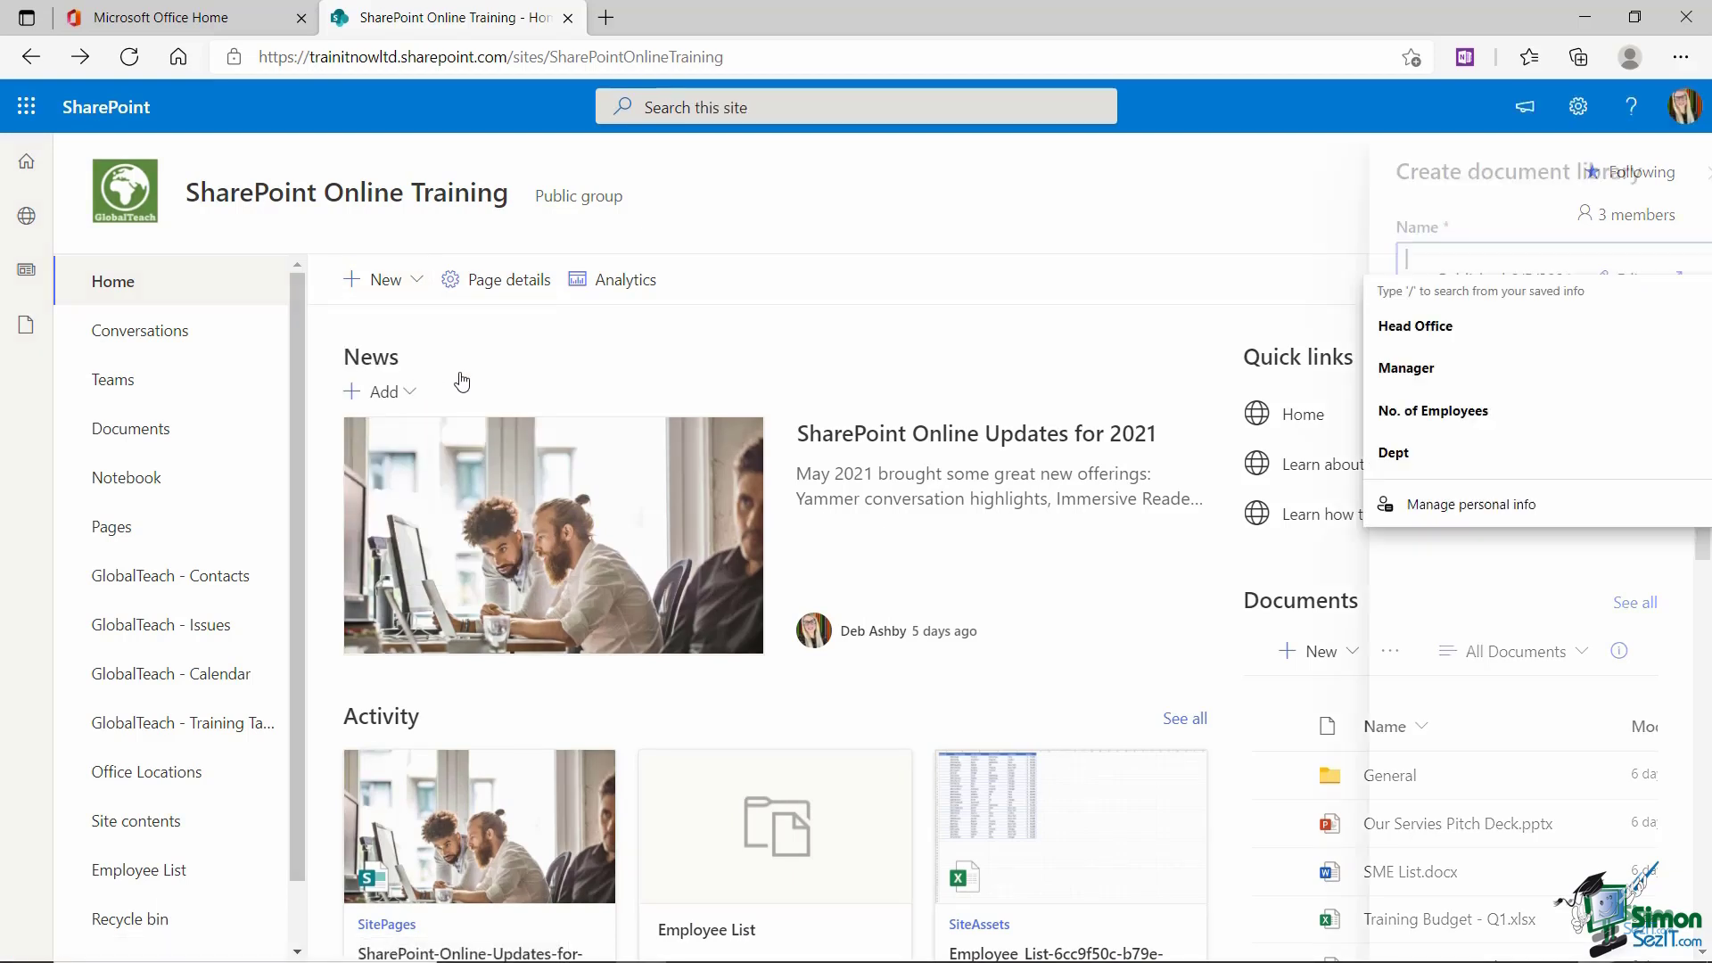
{"action": "left_click", "coordinate": [1543, 294]}
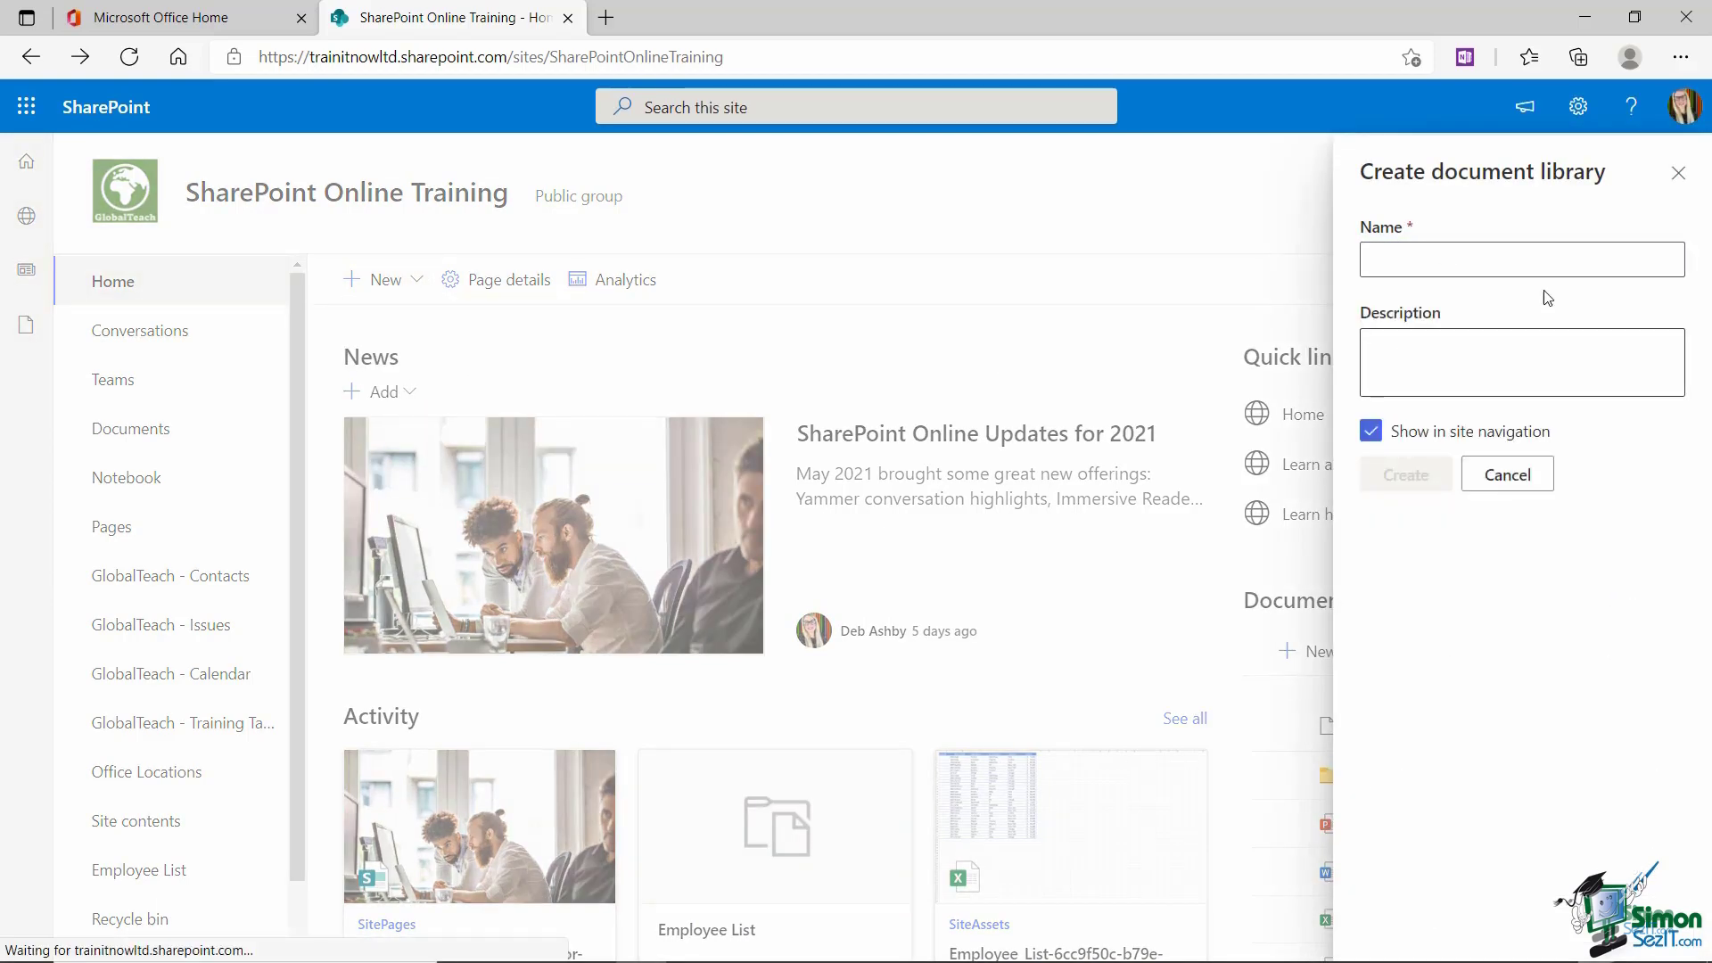
{"action": "left_click", "coordinate": [1373, 259]}
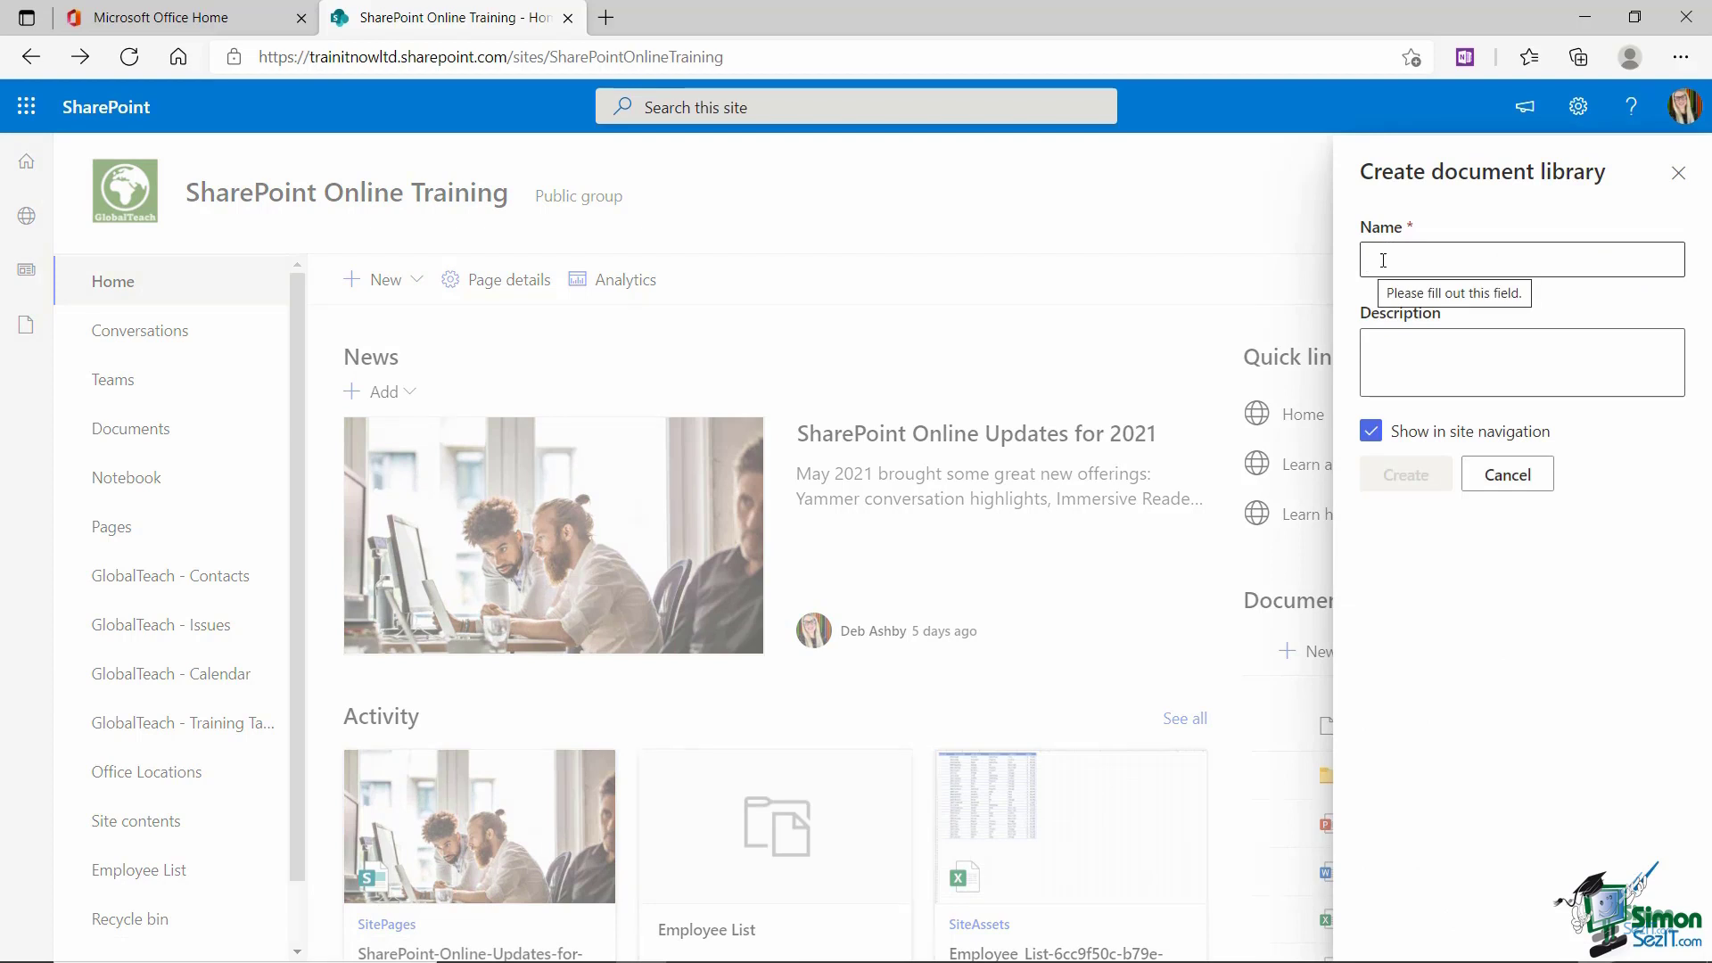
{"action": "left_click", "coordinate": [1409, 373]}
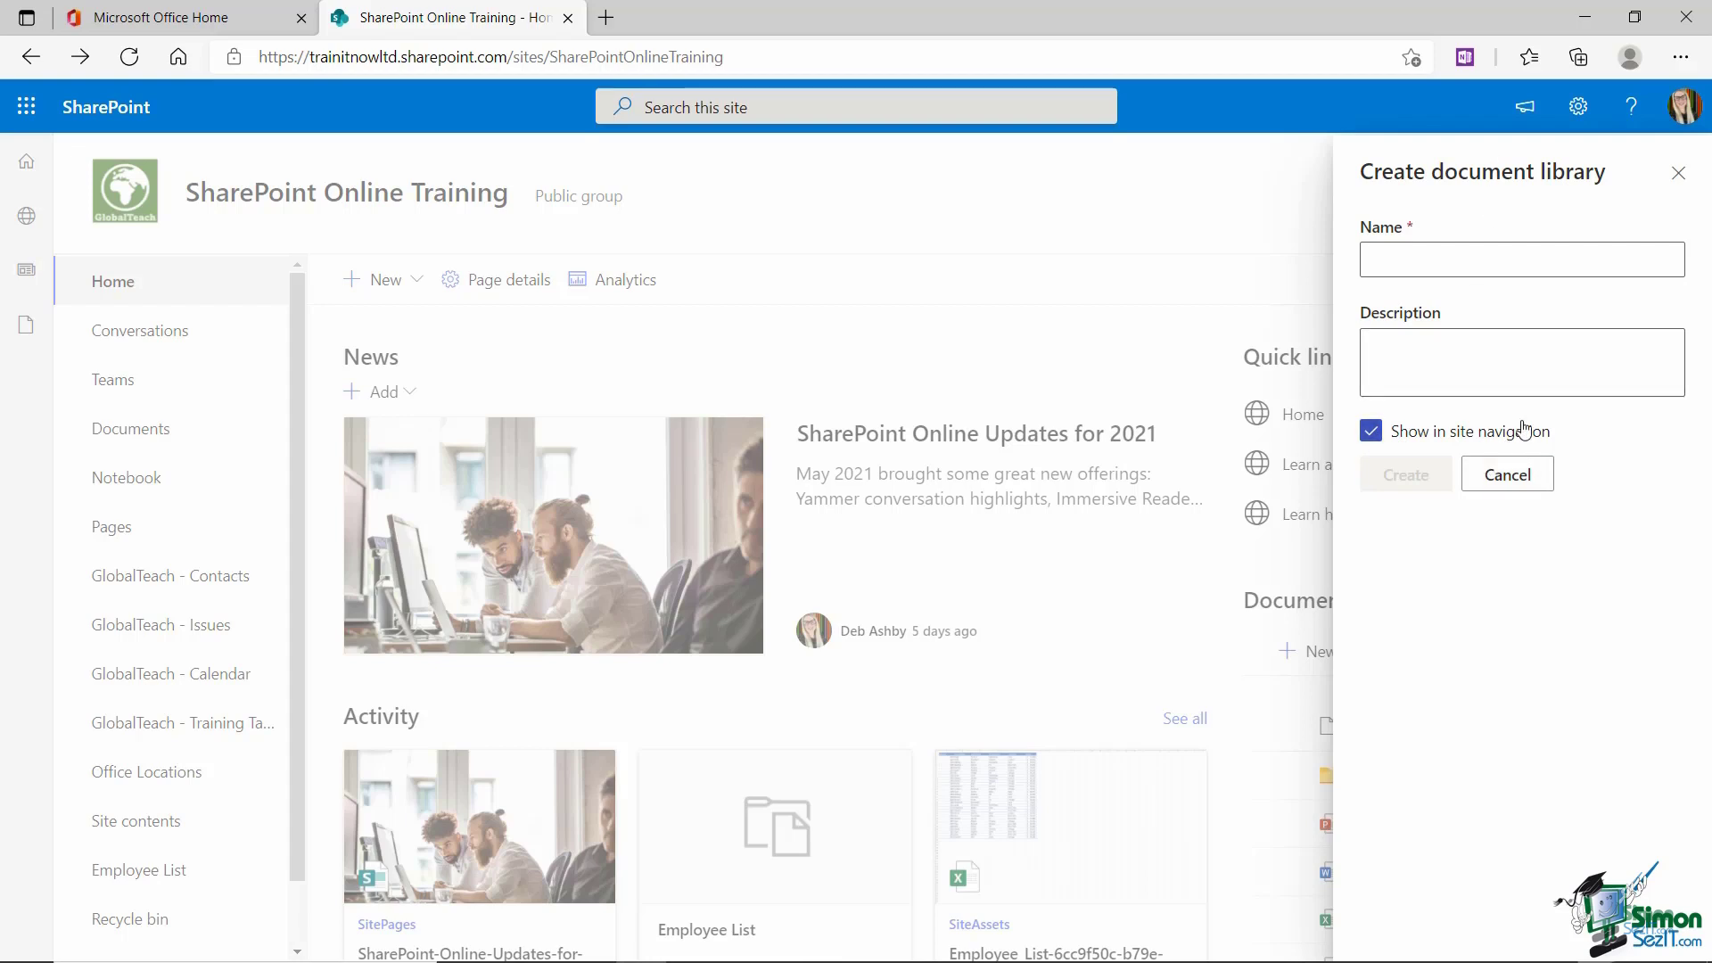
{"action": "left_click", "coordinate": [1678, 173]}
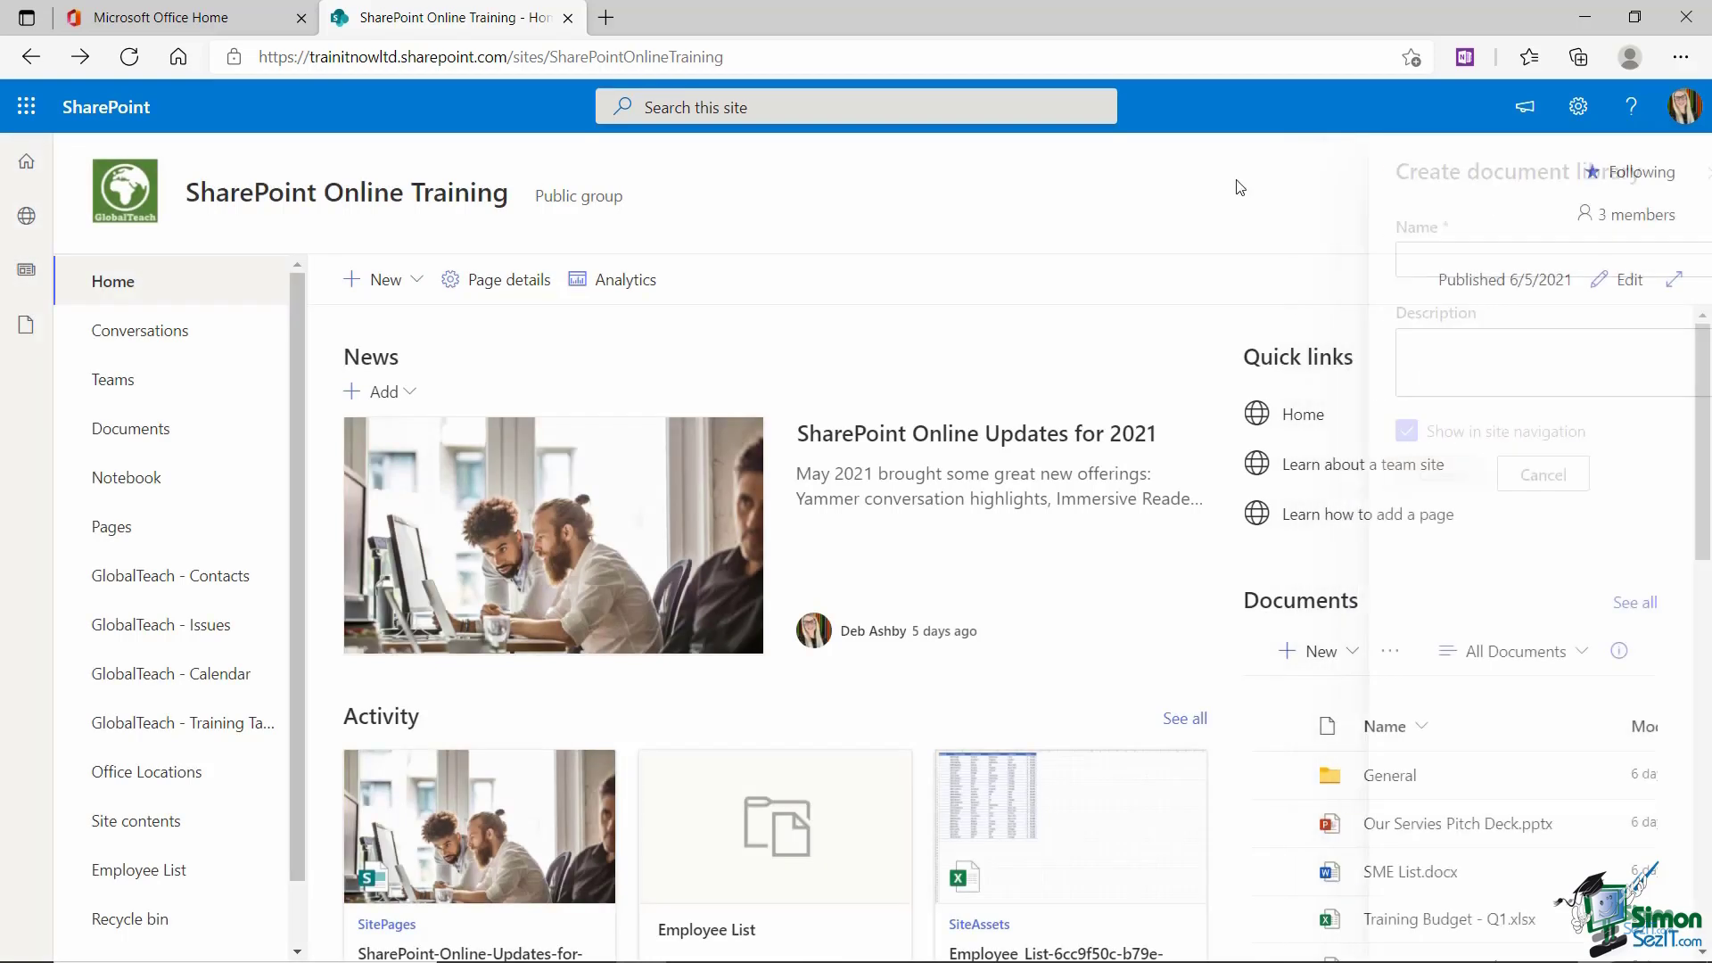
Return to the site home page and go to the page of addable apps
{"action": "left_click", "coordinate": [134, 430]}
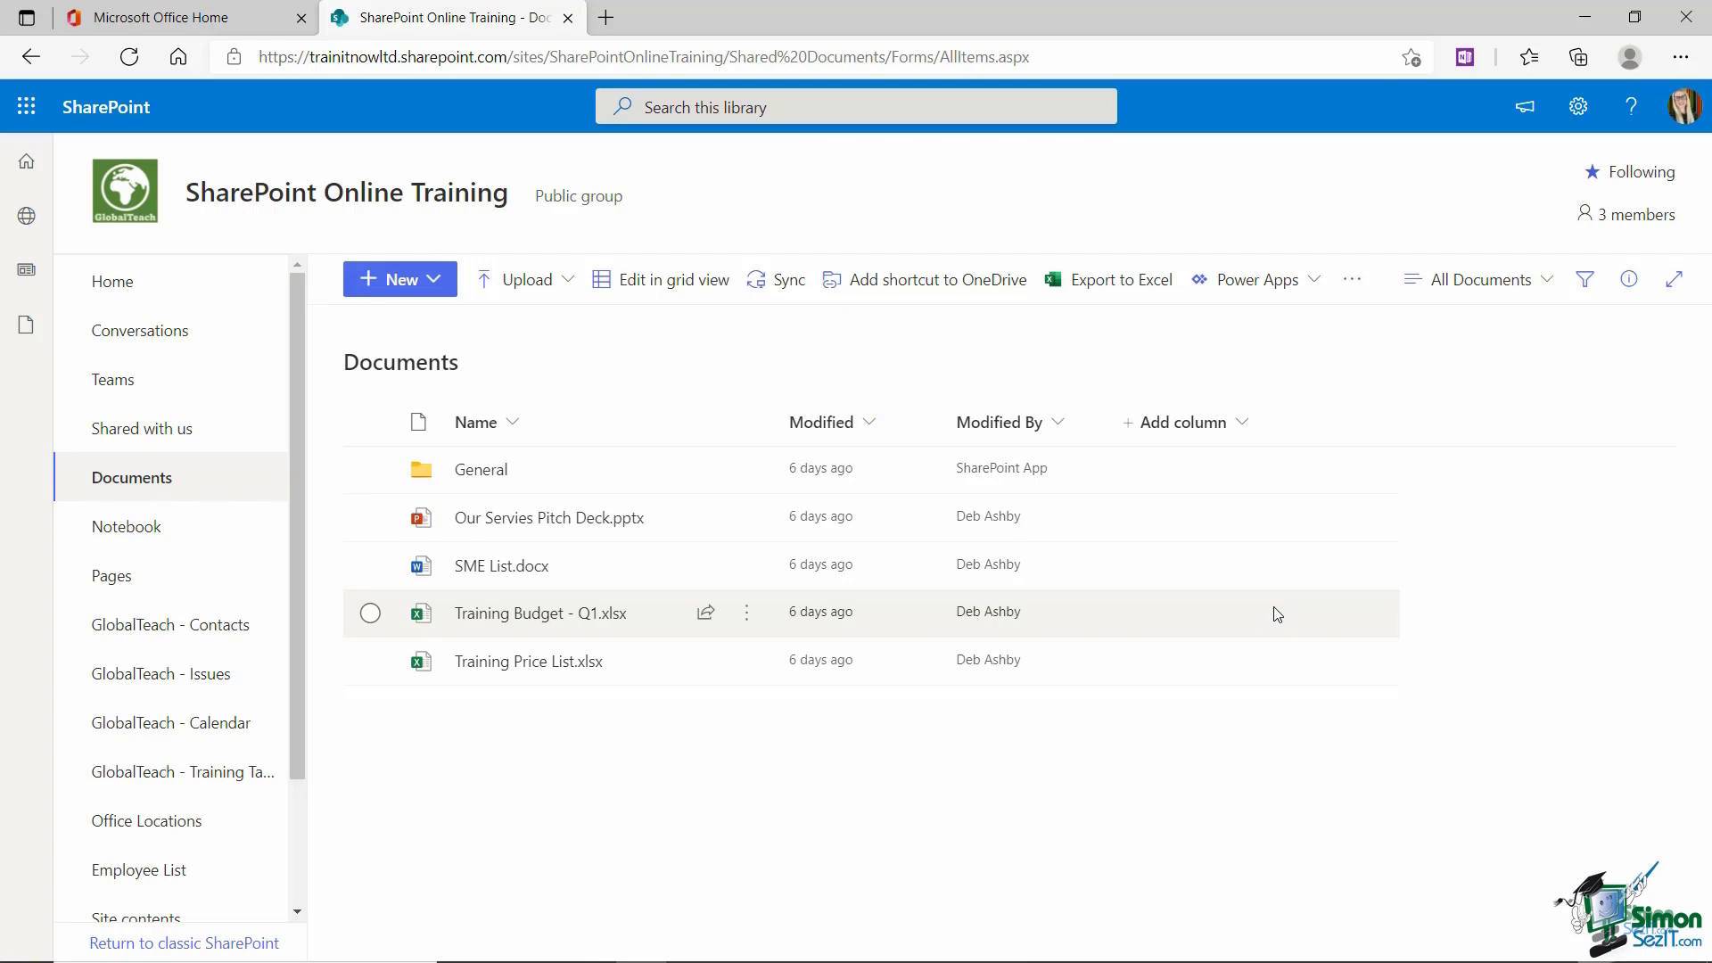
{"action": "left_click", "coordinate": [133, 283]}
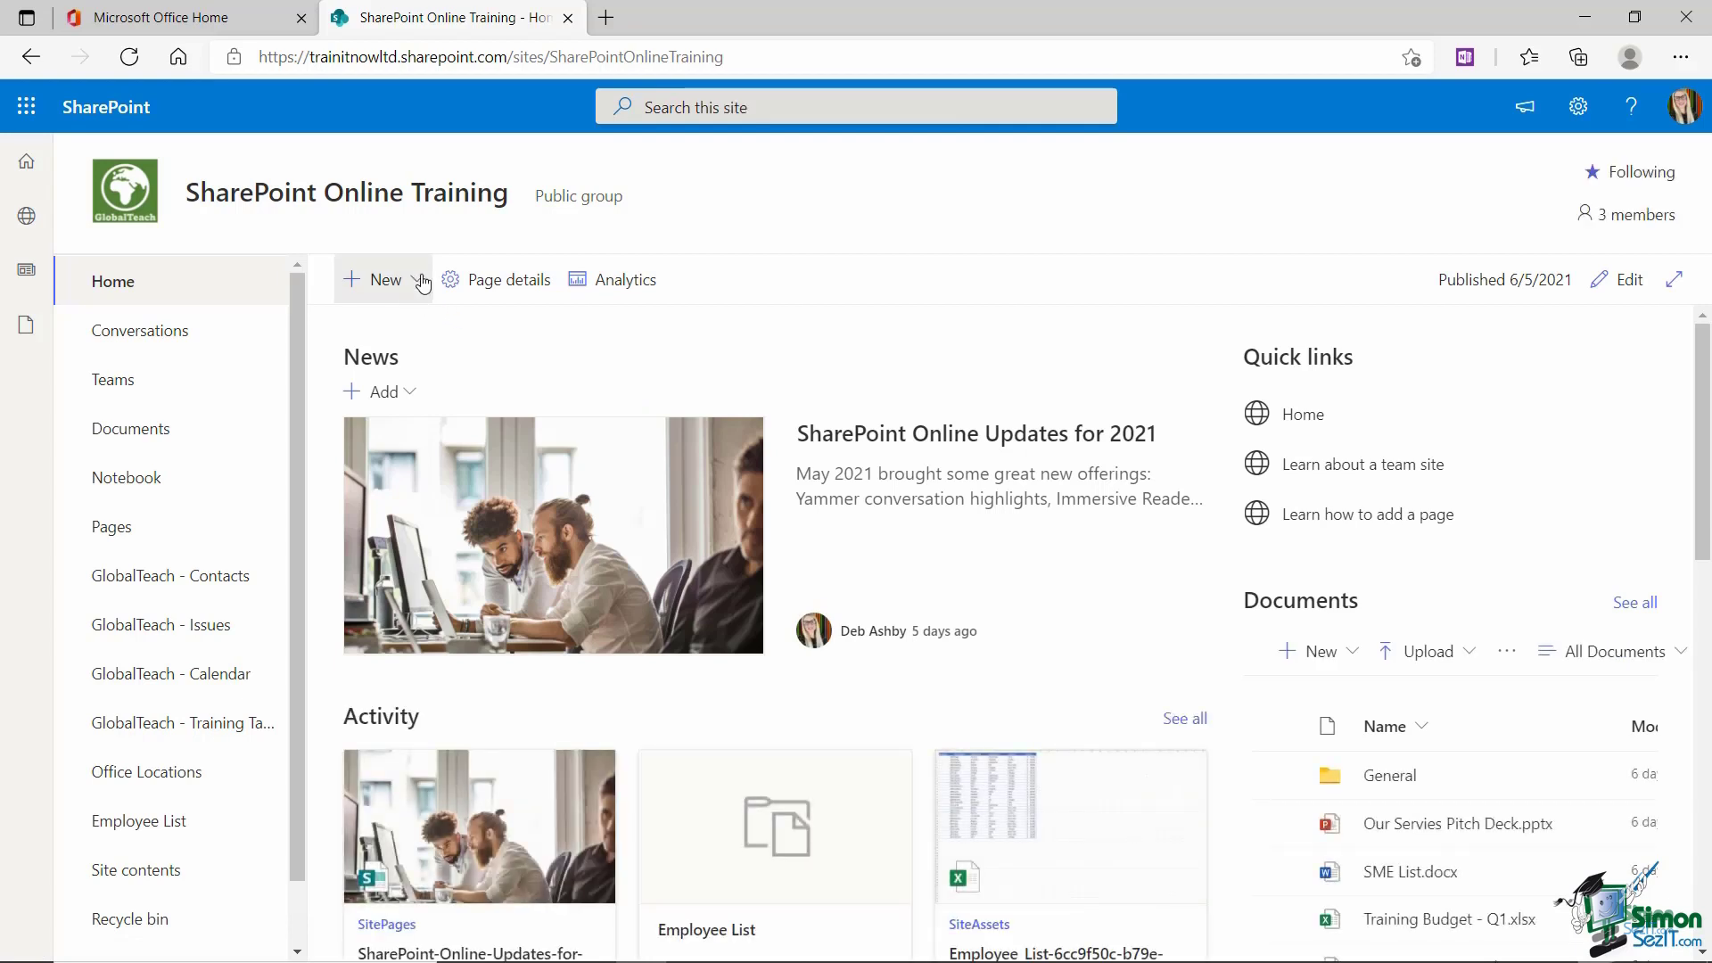
{"action": "left_click", "coordinate": [422, 284]}
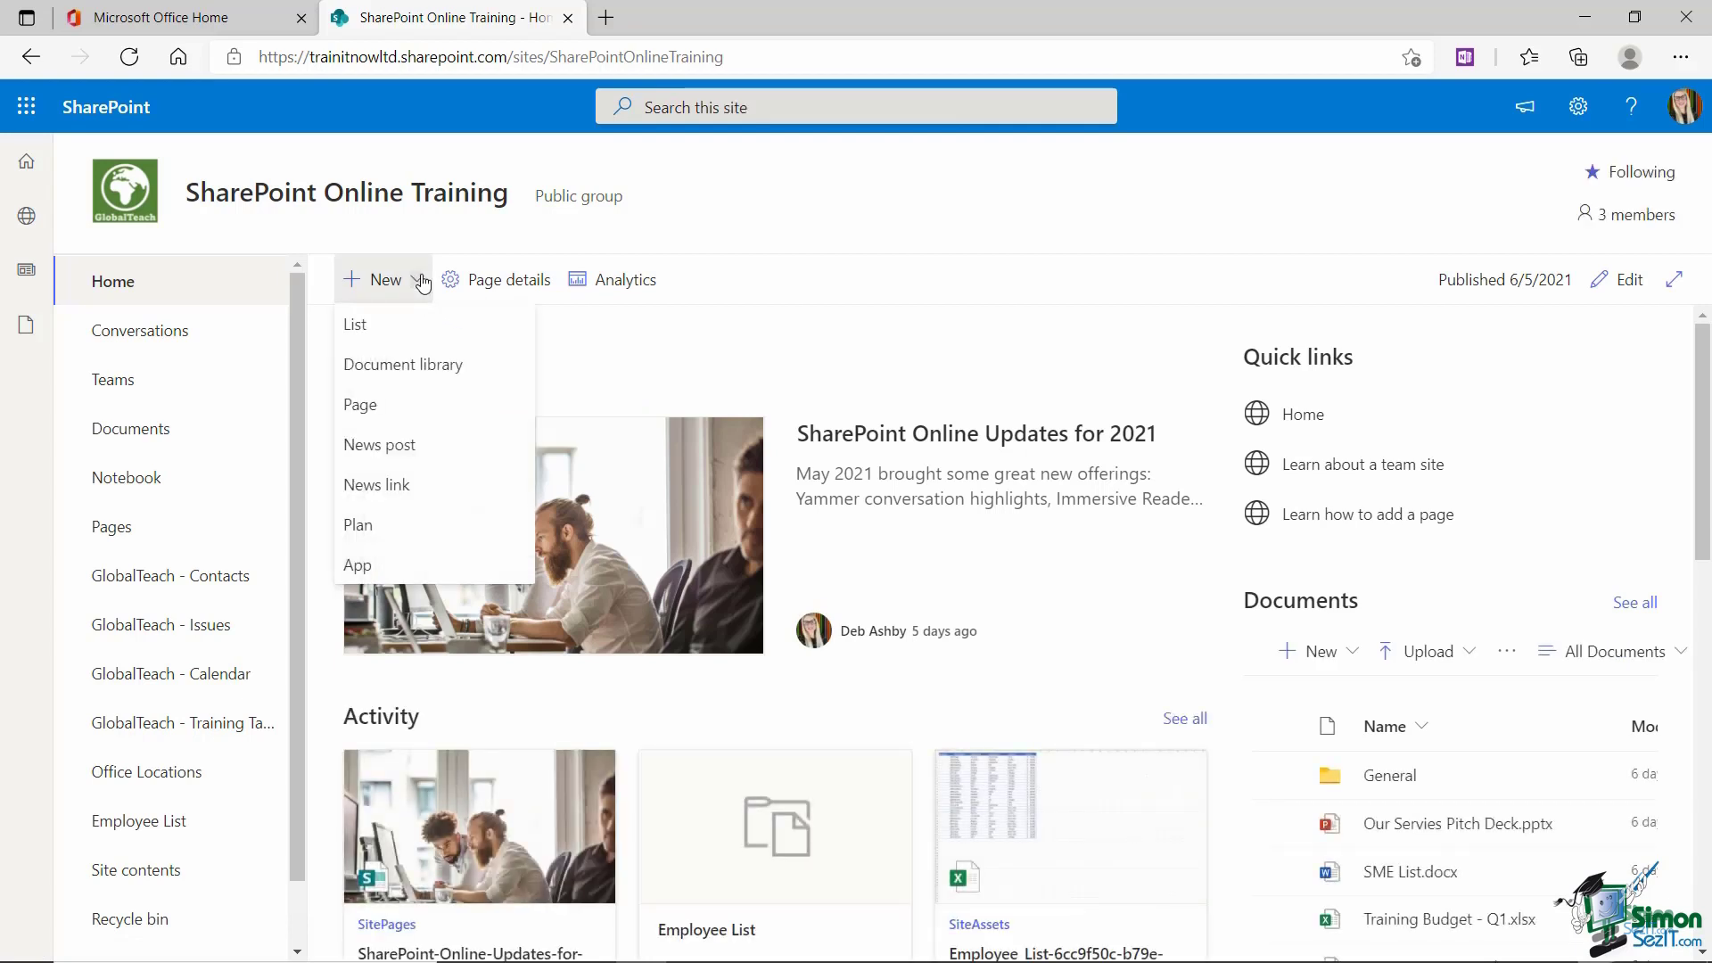
{"action": "left_click", "coordinate": [358, 565]}
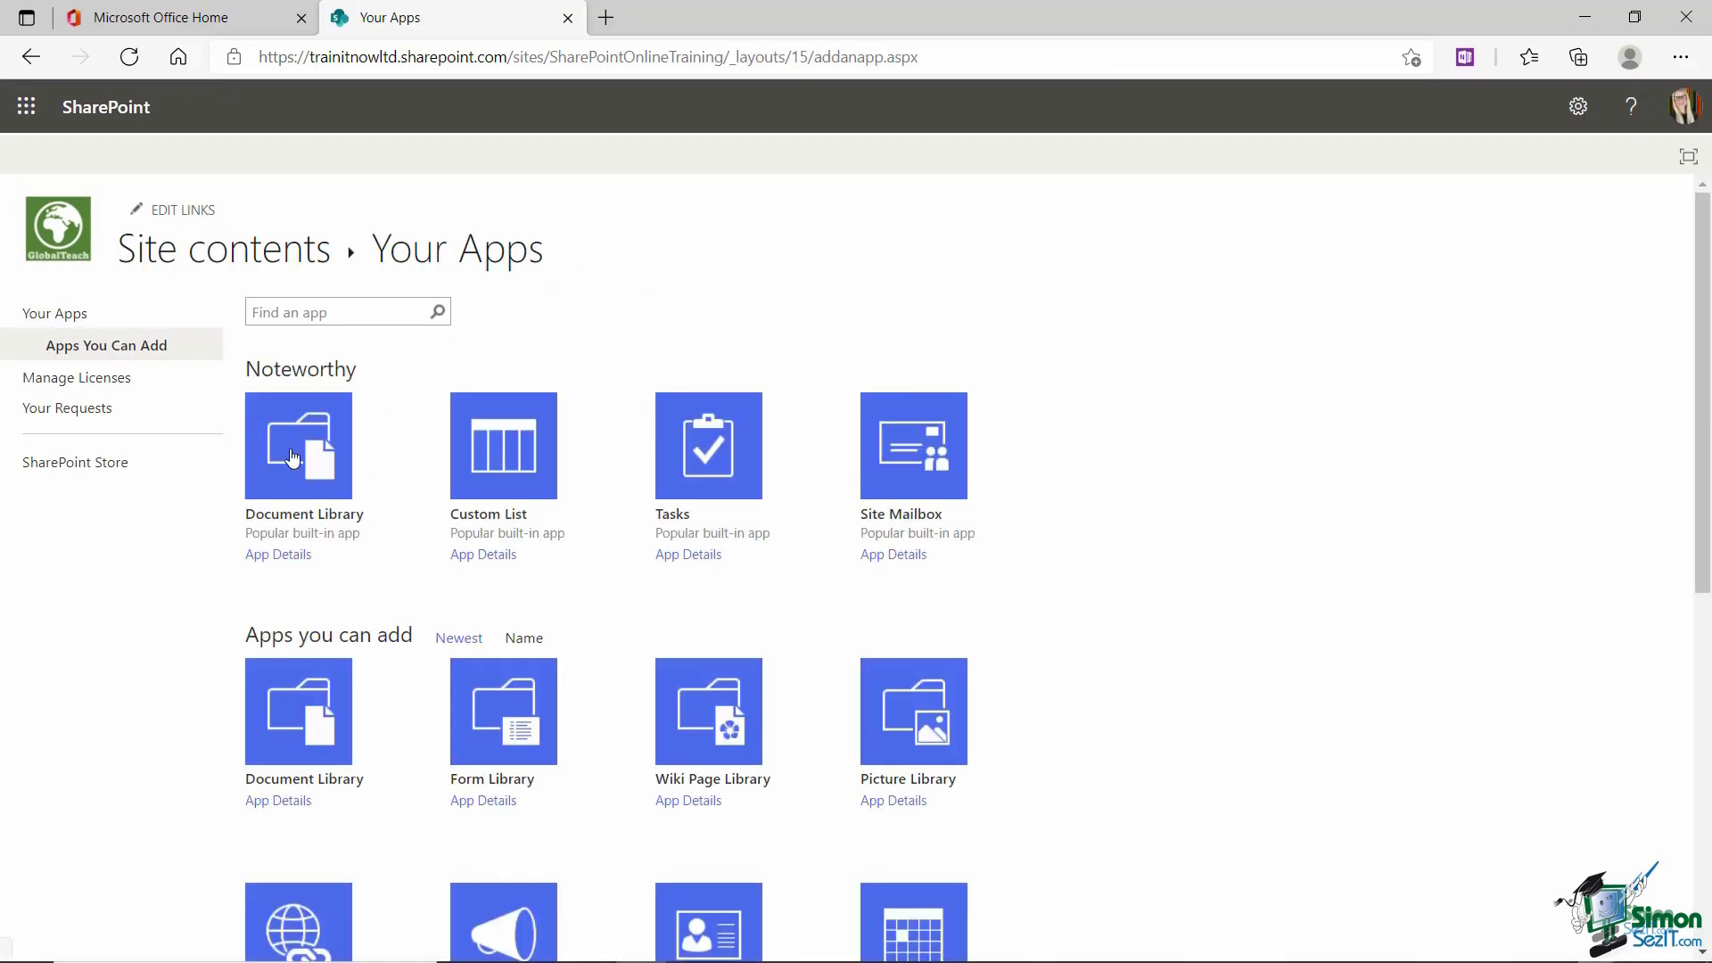
Start a new Document Library named 'User Guides' and show its advanced options
{"action": "left_click", "coordinate": [292, 458]}
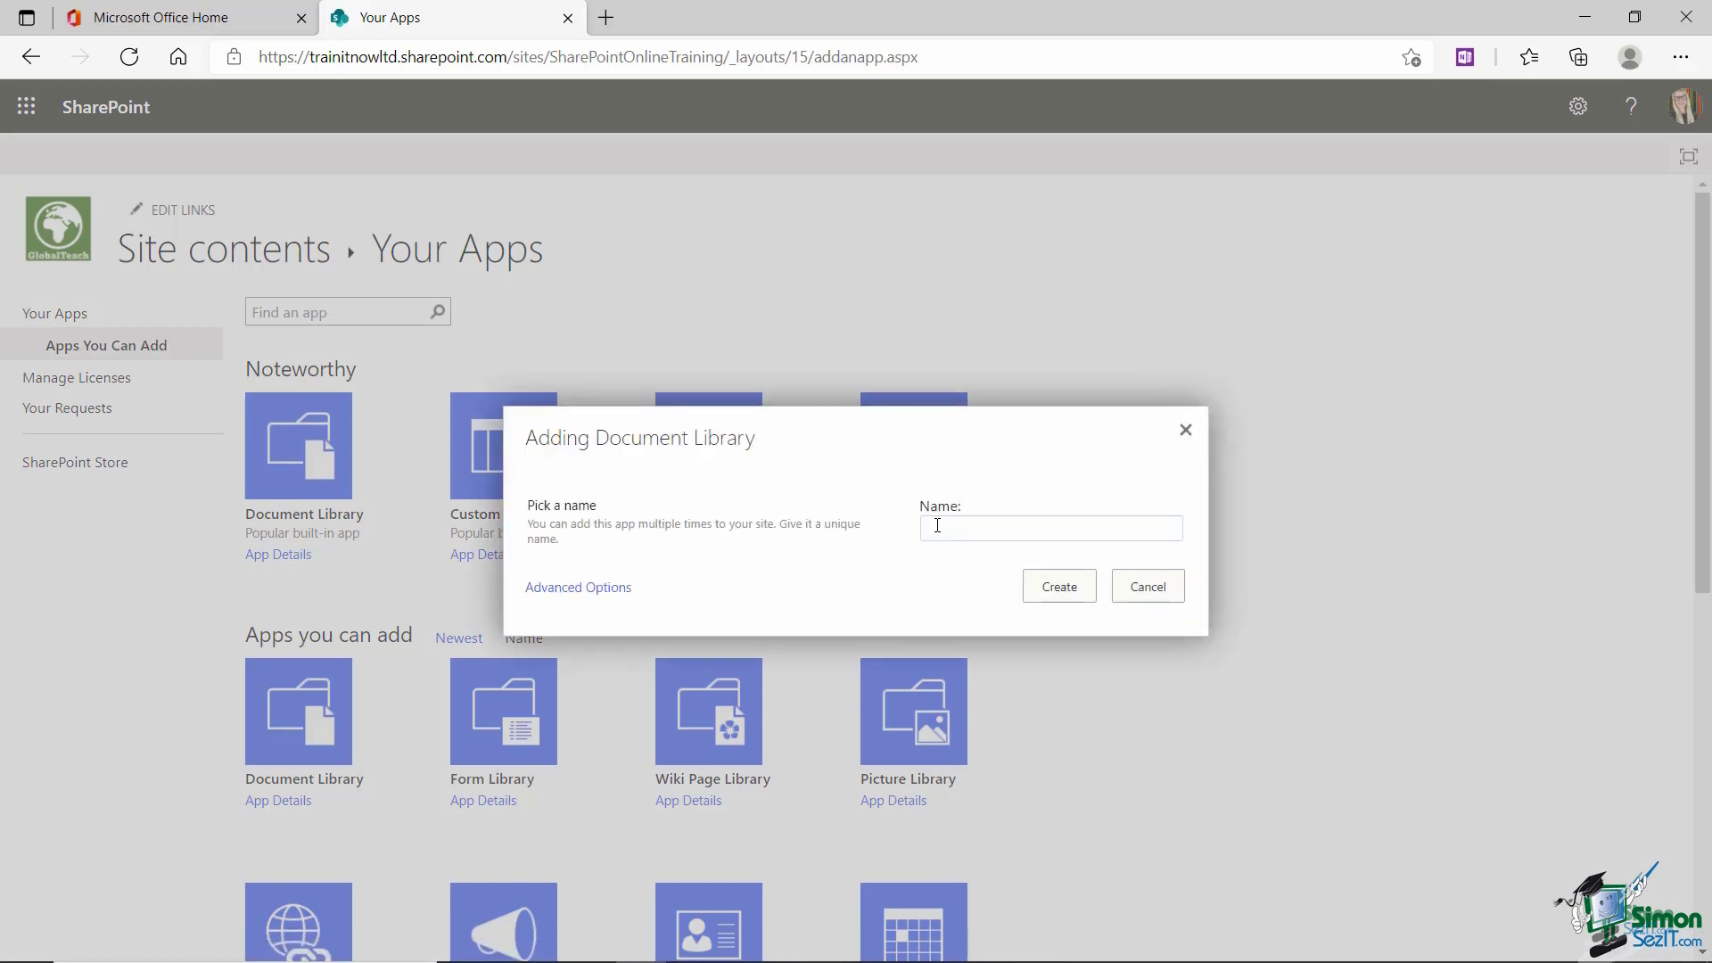
{"action": "left_click", "coordinate": [948, 527]}
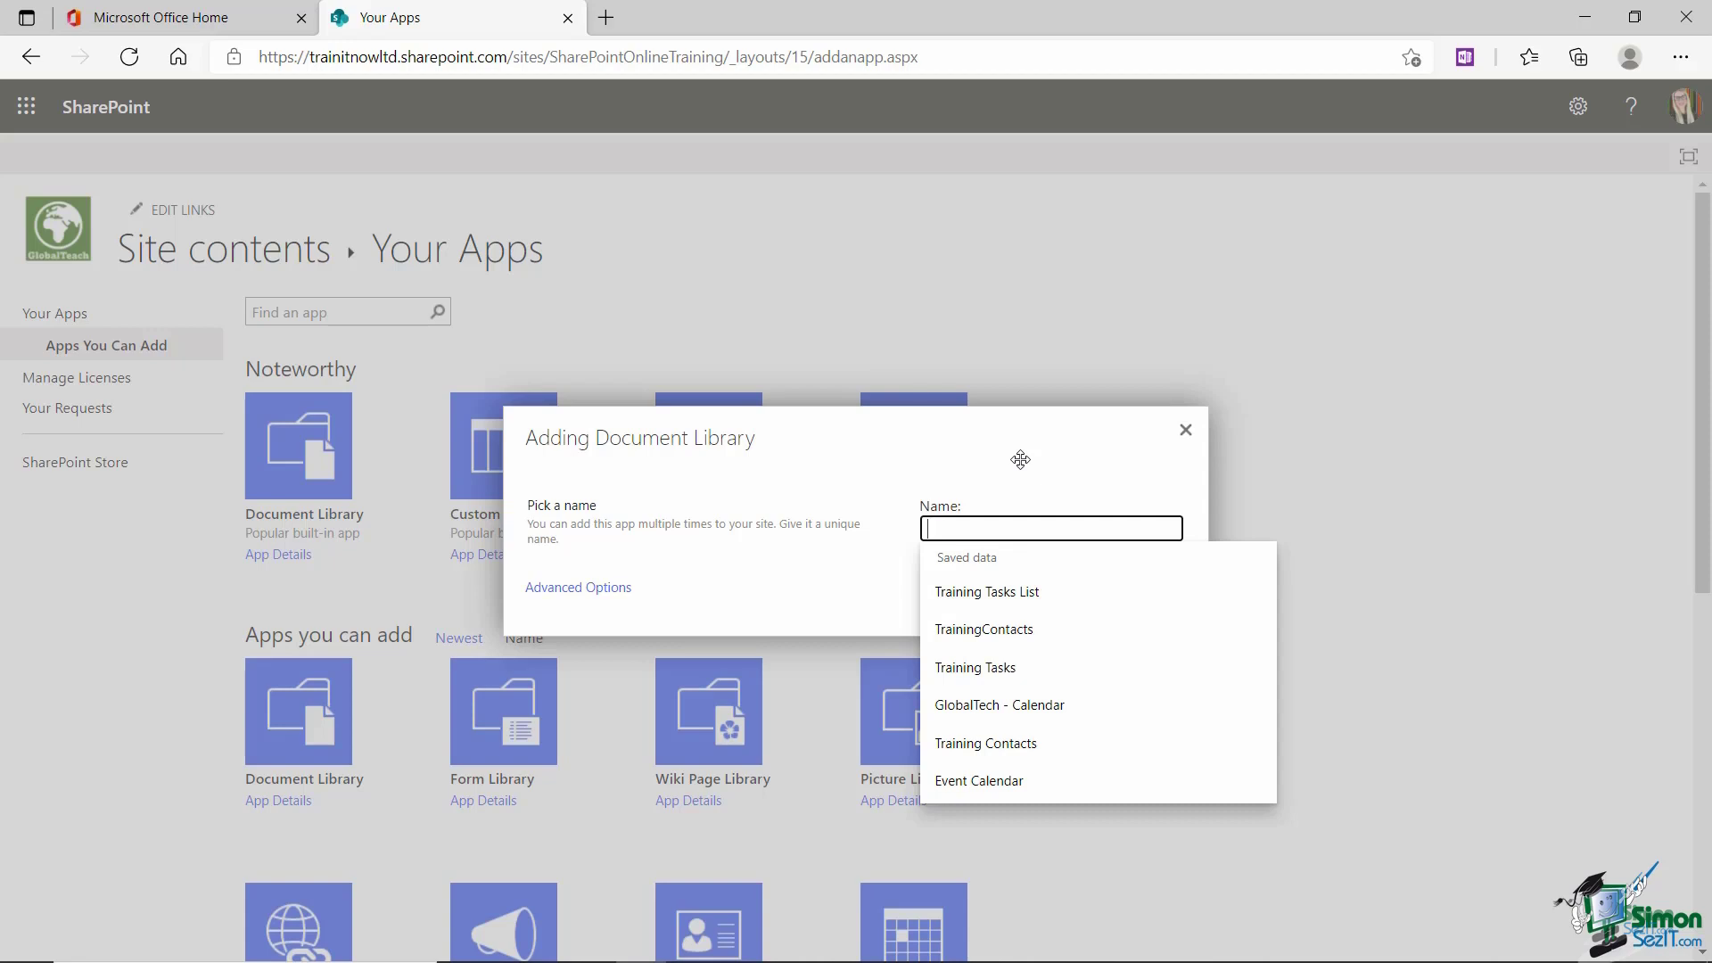
{"action": "type", "text": "User Guides"}
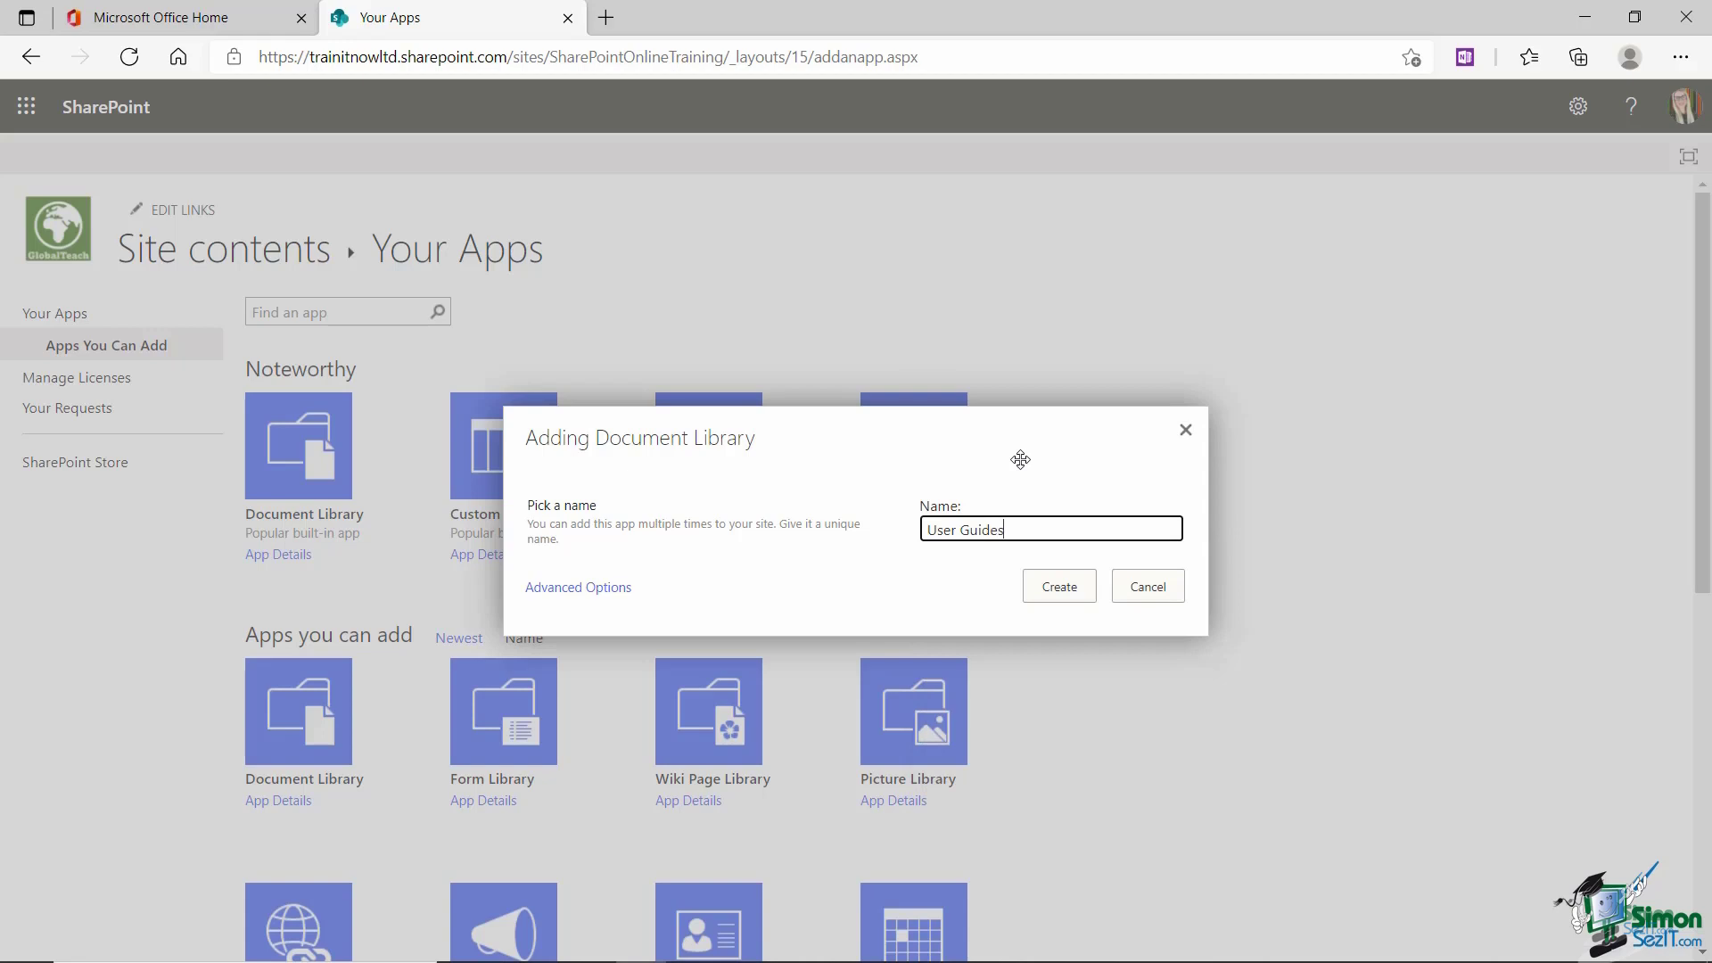
{"action": "left_click", "coordinate": [567, 590]}
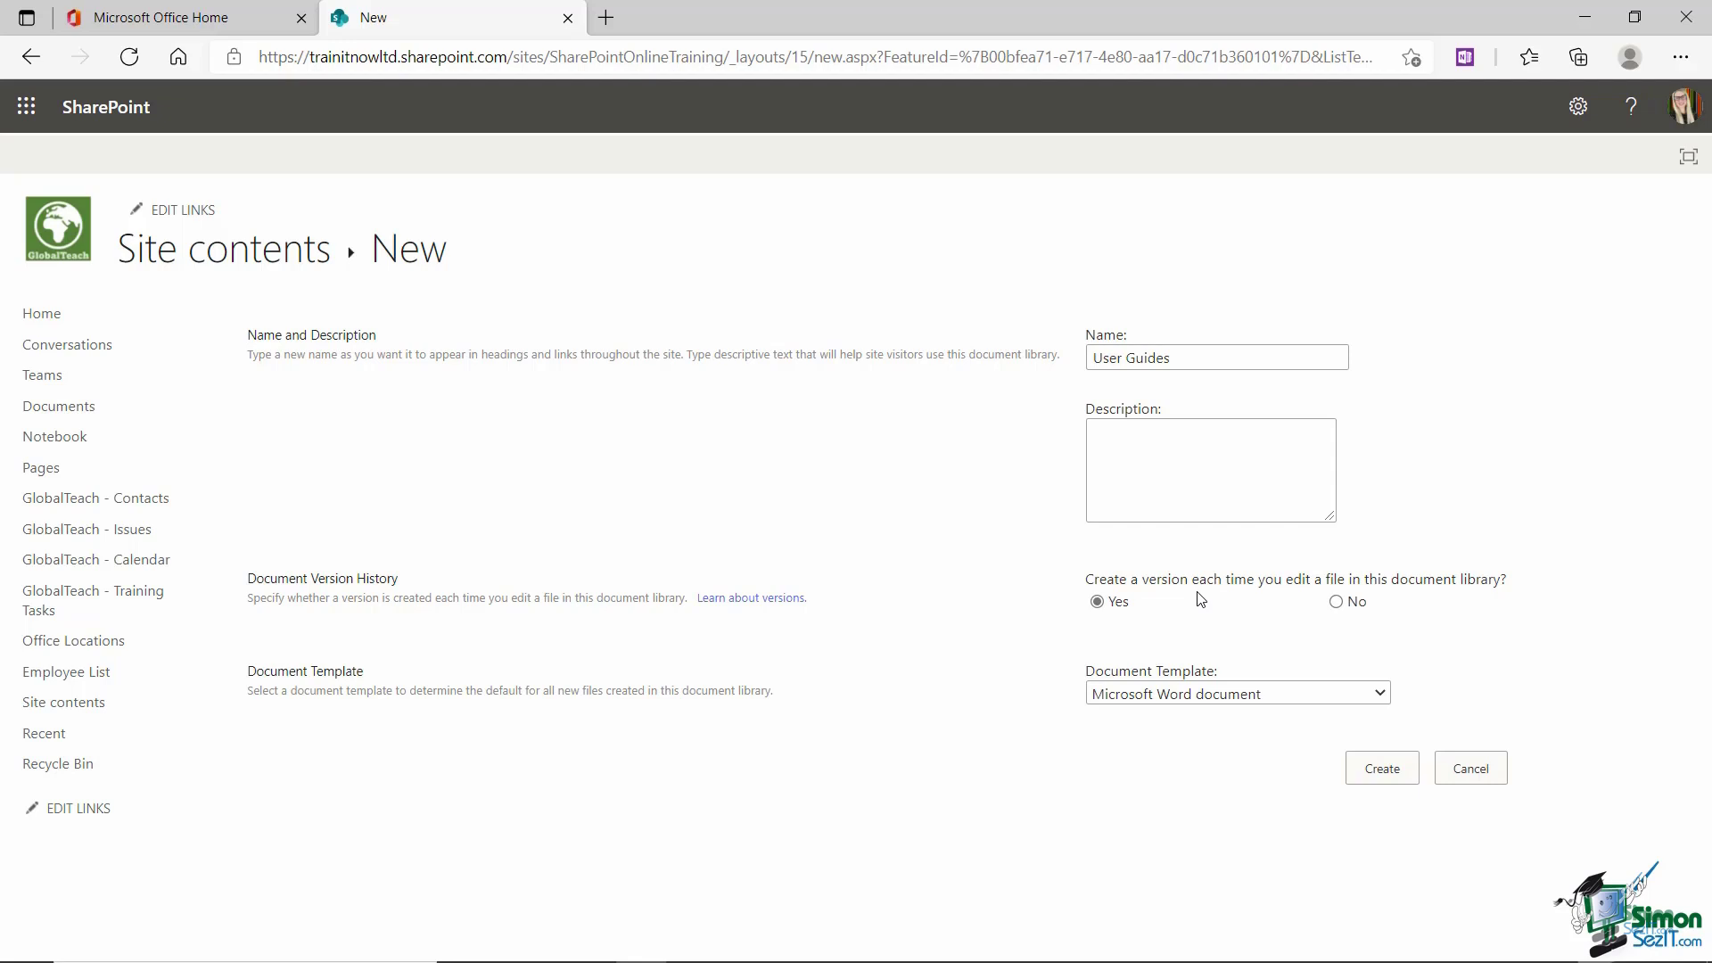
Create the User Guides library, keeping the default advanced settings
{"action": "left_click", "coordinate": [1388, 769]}
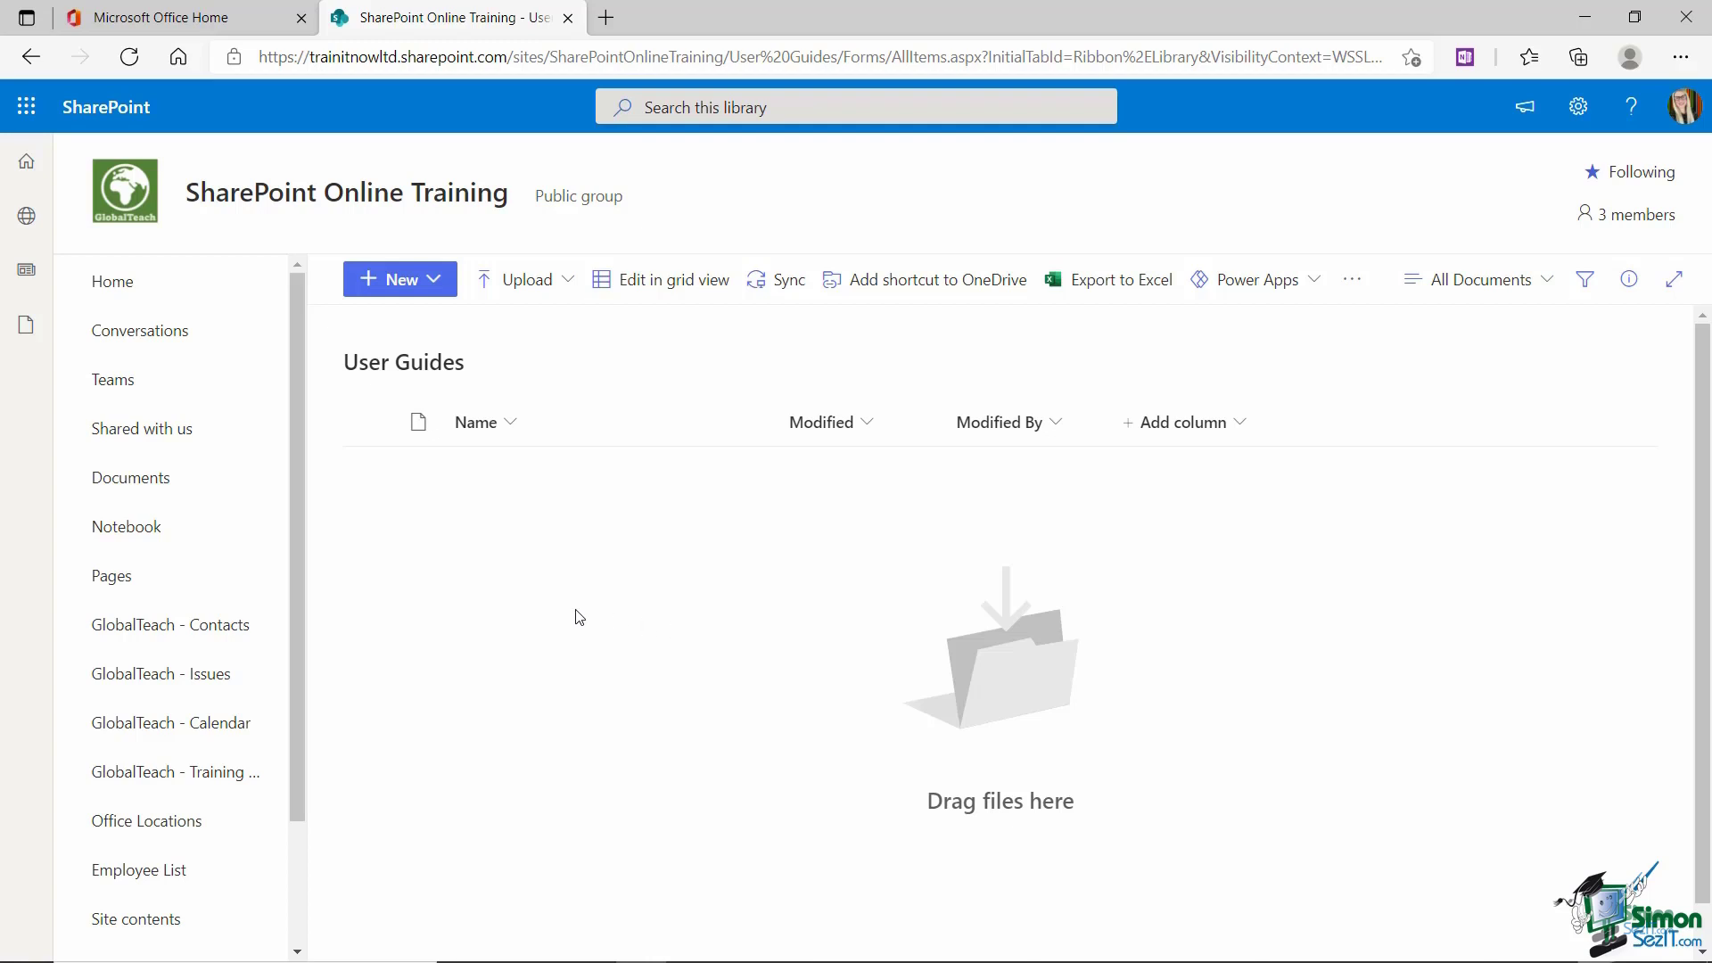
Add a new blank Word document to the User Guides library
{"action": "left_click", "coordinate": [443, 288]}
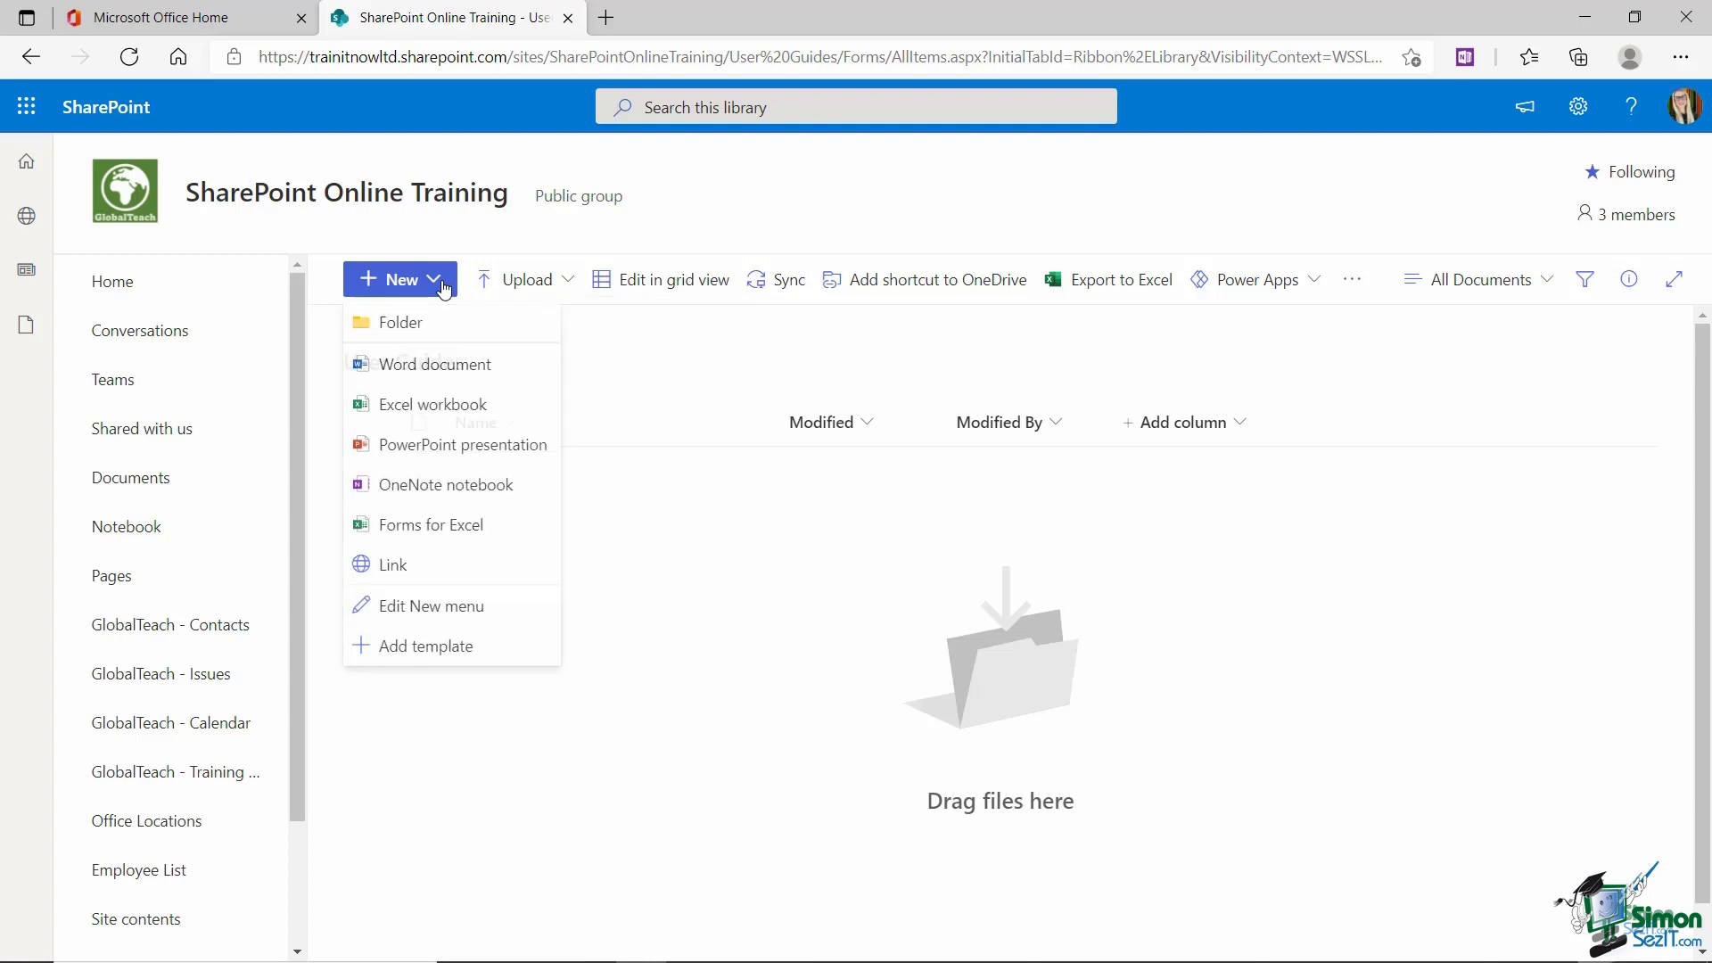
{"action": "left_click", "coordinate": [443, 367]}
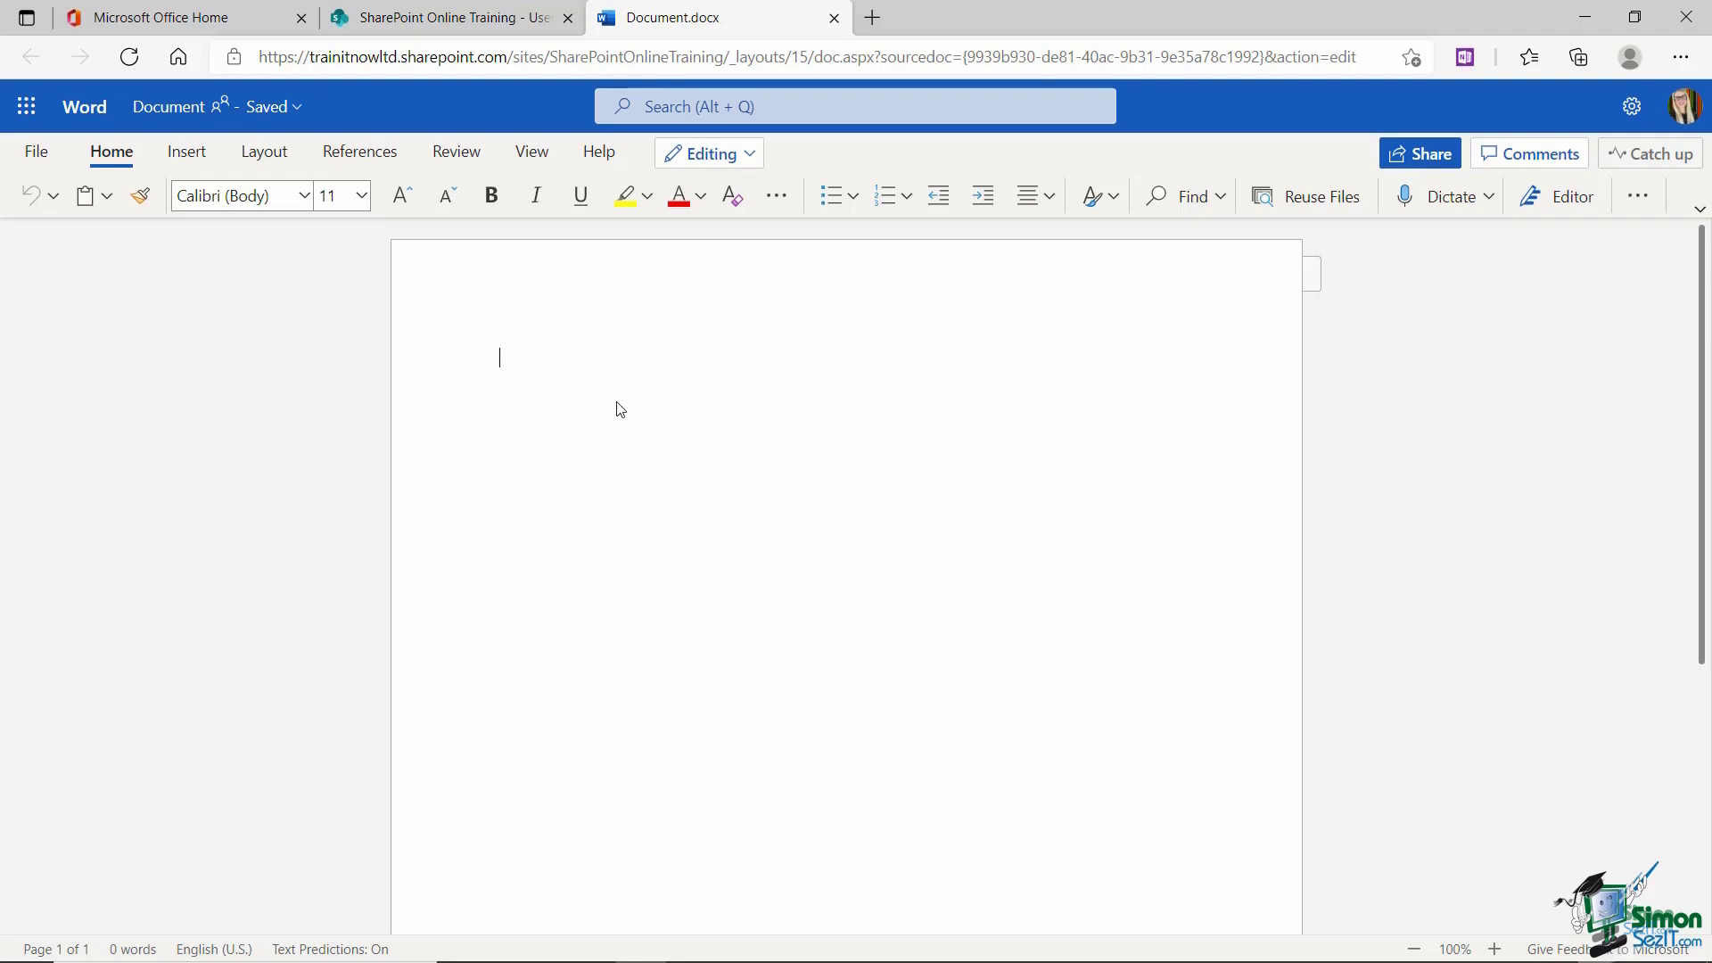
Generate lorem ipsum placeholder paragraphs in the document with =rand(10,3)
{"action": "type", "text": "-"}
{"action": "type", "text": "=rand"}
{"action": "type", "text": "(10"}
{"action": "type", "text": ","}
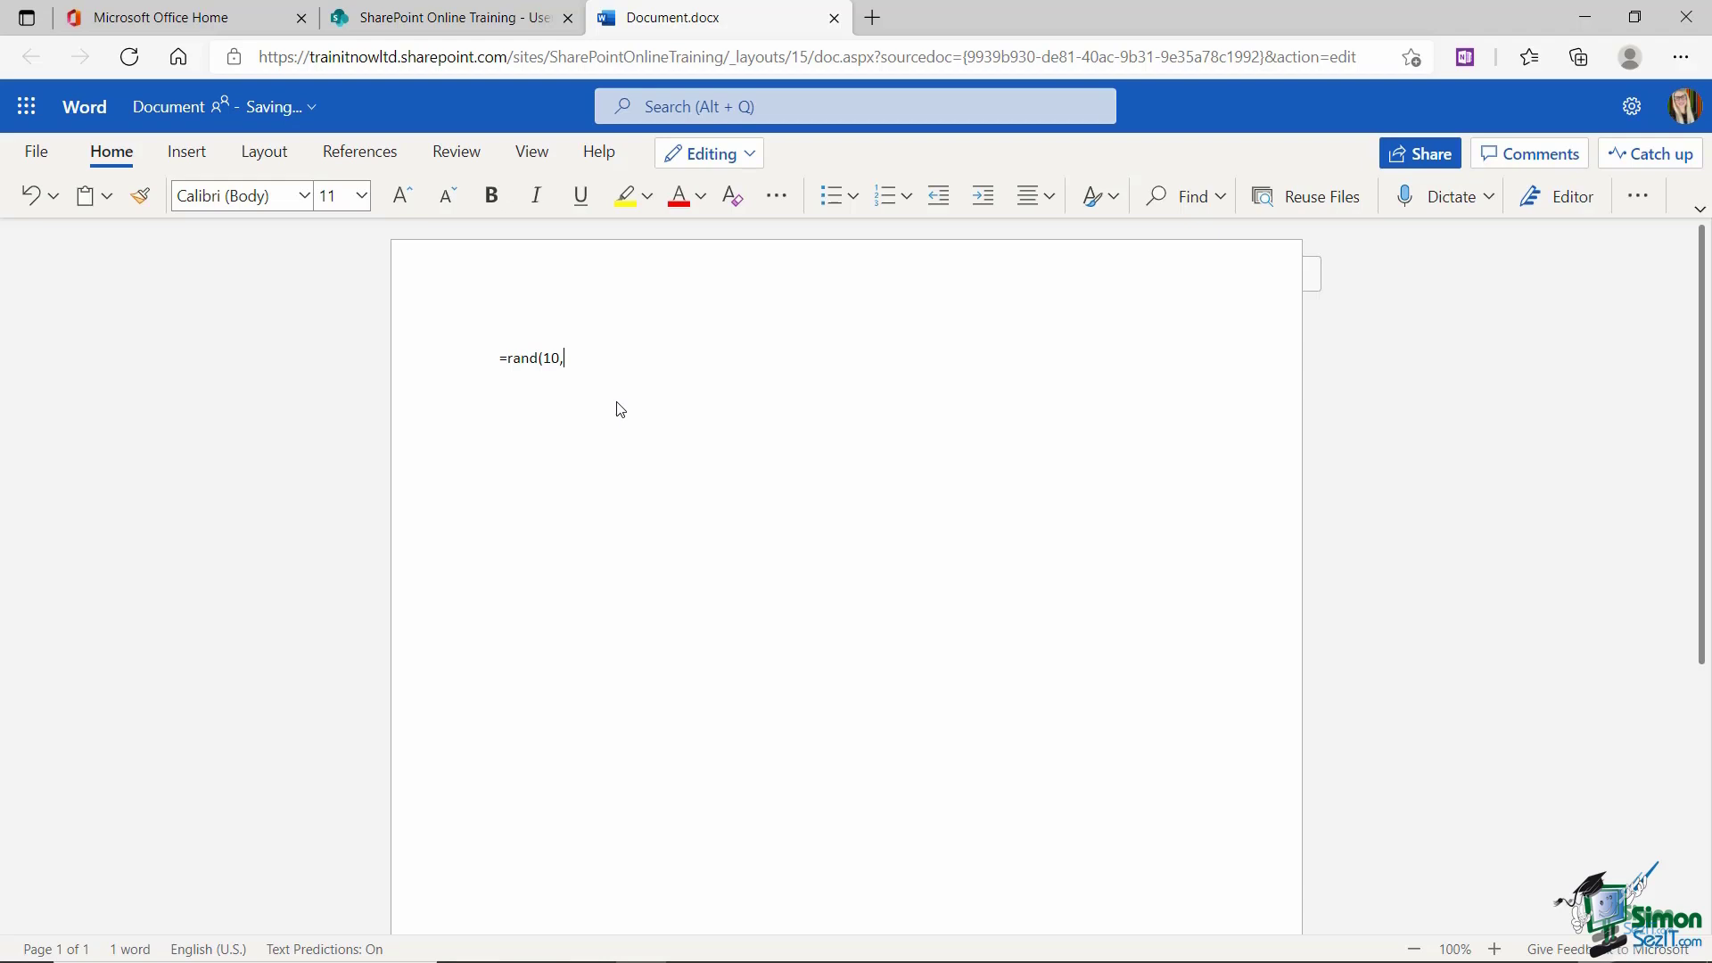
{"action": "type", "text": "3)"}
{"action": "key", "text": "Return"}
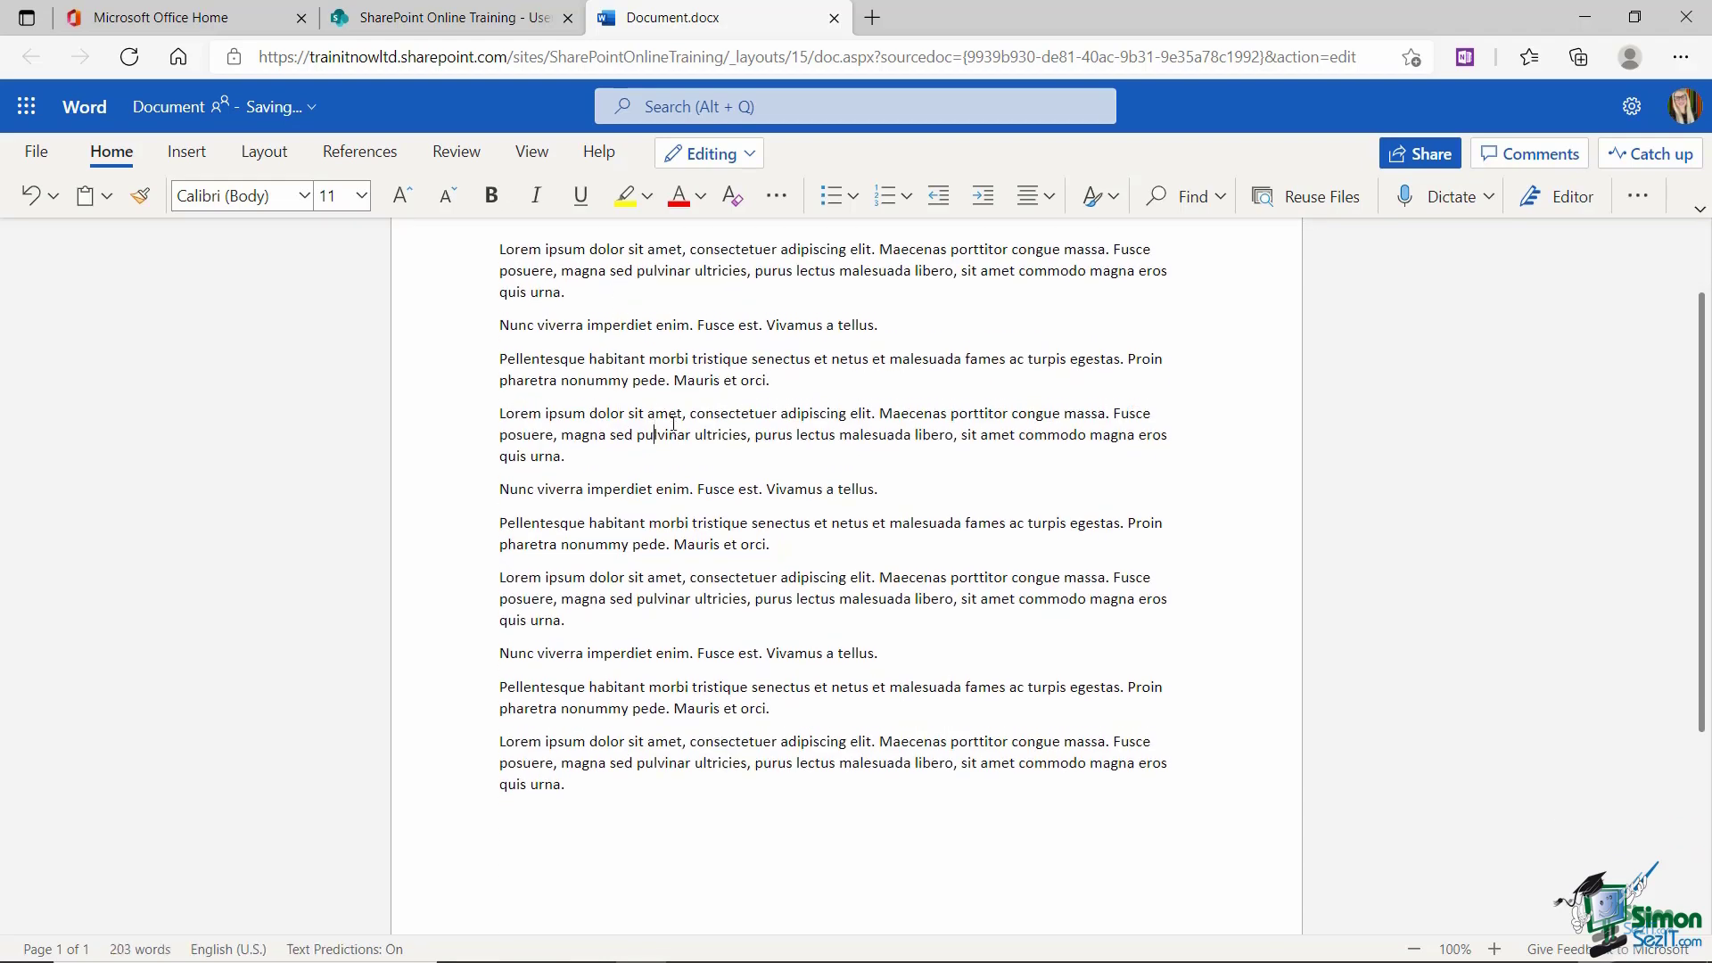
{"action": "scroll", "coordinate": [671, 424], "scroll_direction": "up", "scroll_amount": 2}
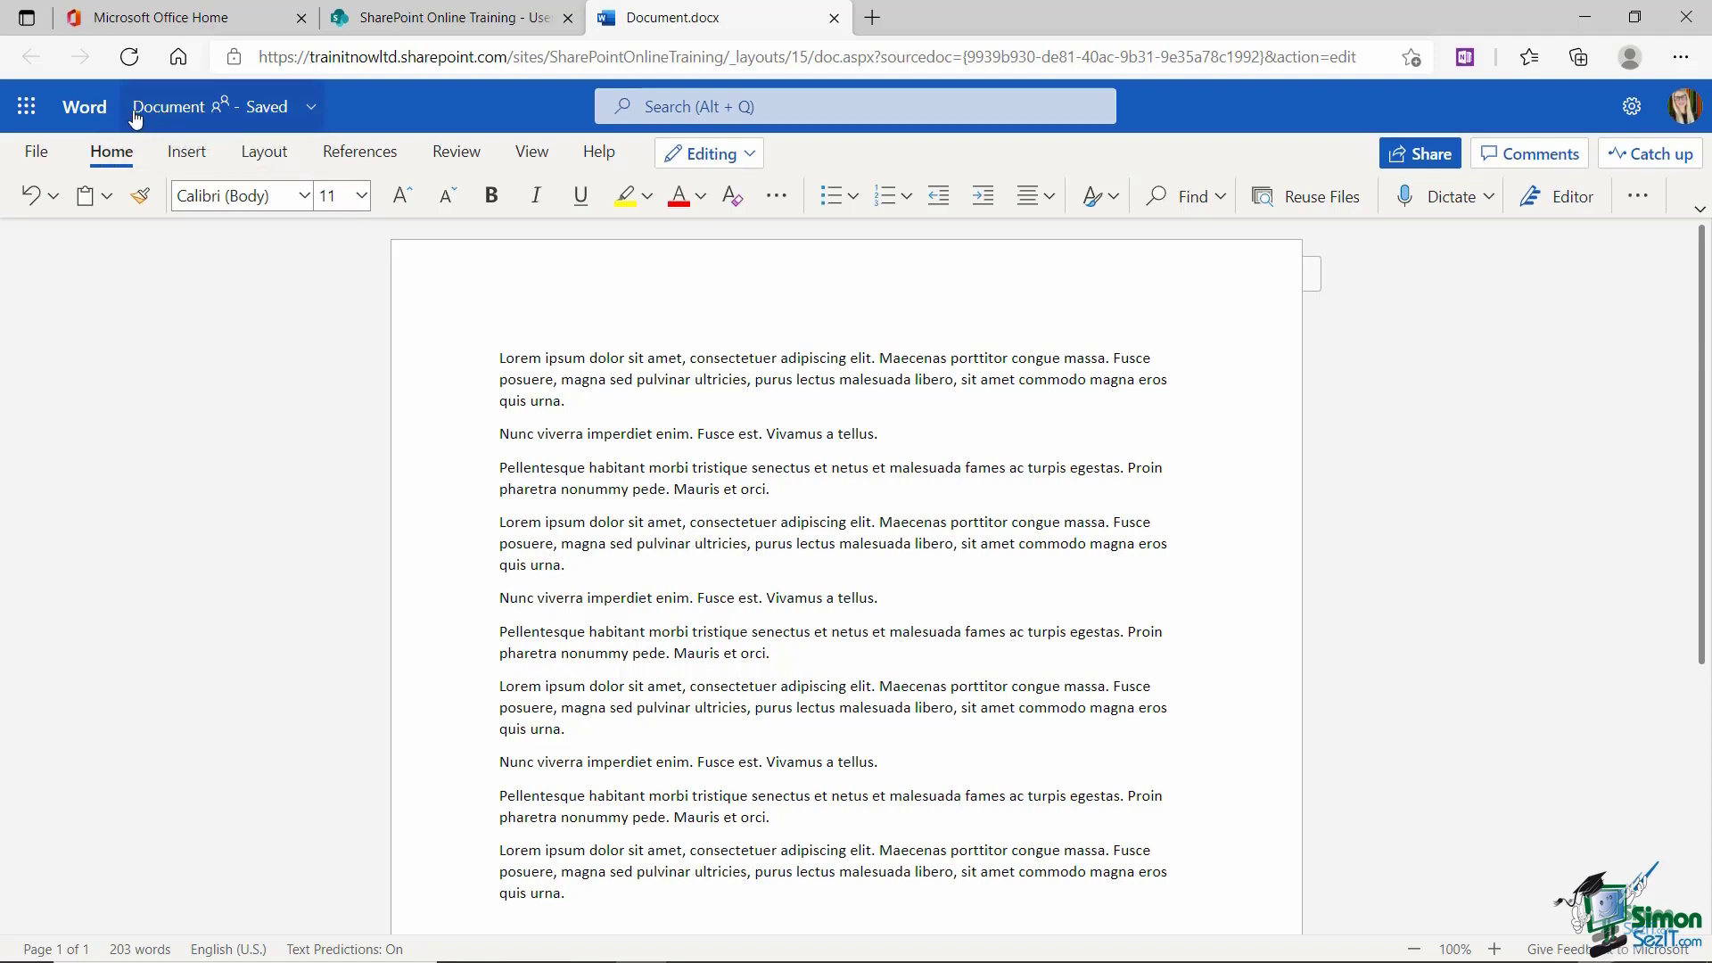
Change the document's file name to 'Word User Guide'
{"action": "left_click", "coordinate": [183, 108]}
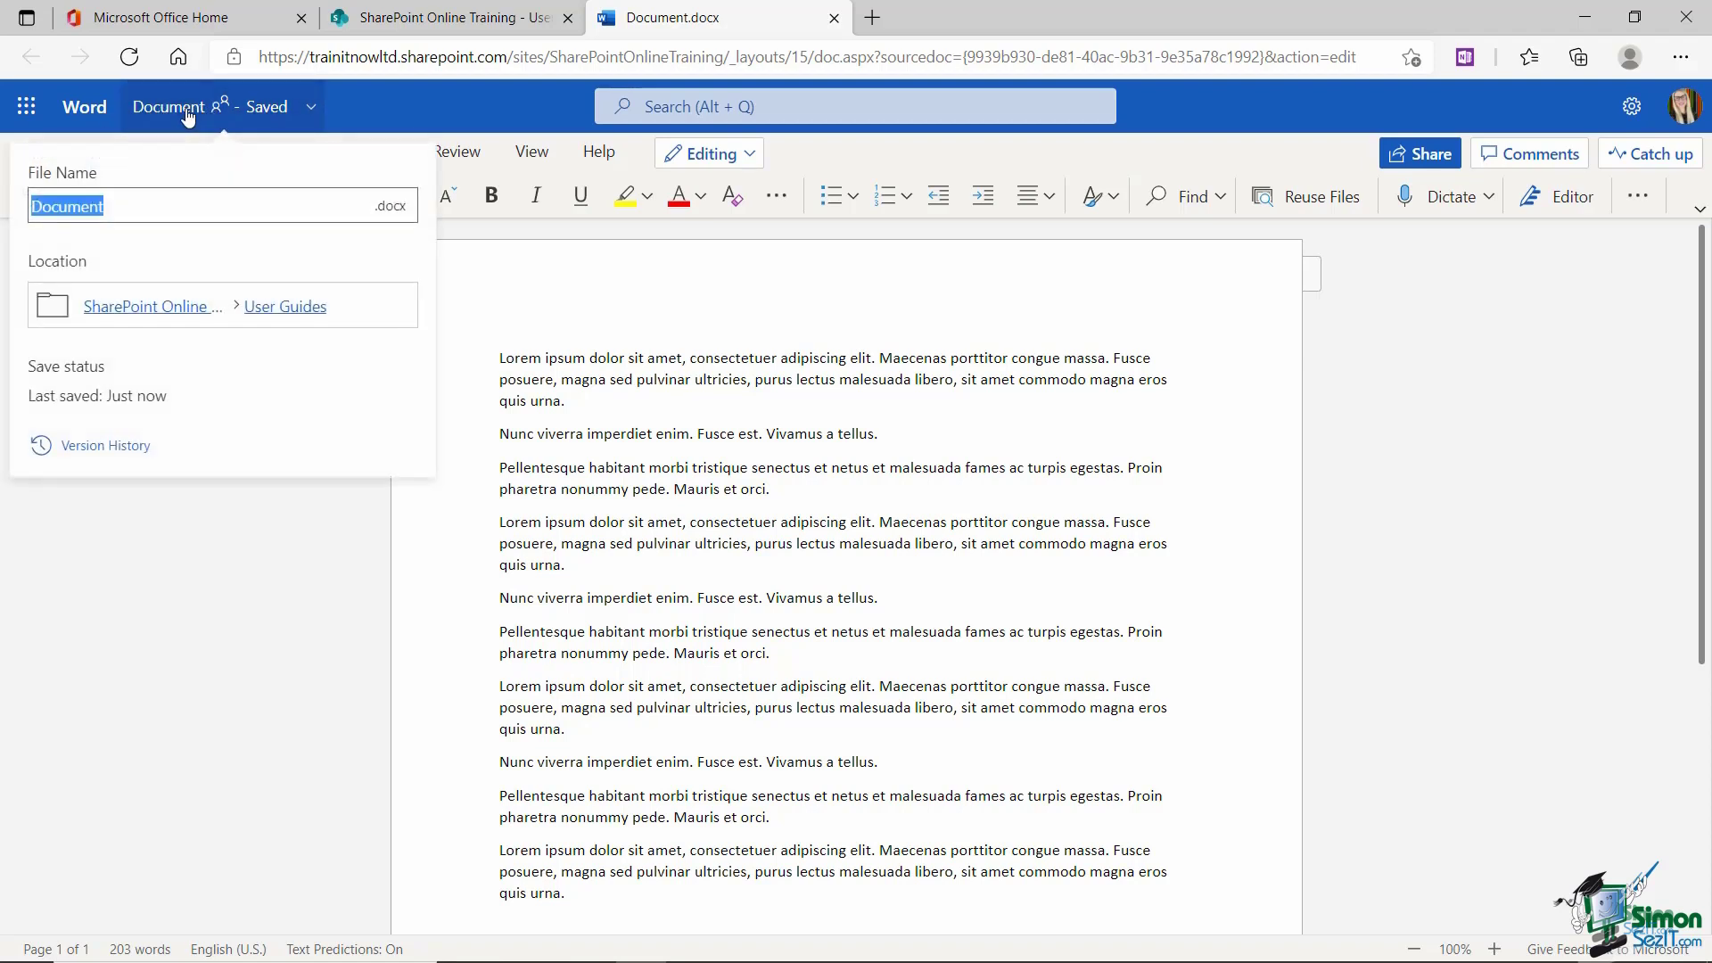
{"action": "type", "text": "Word"}
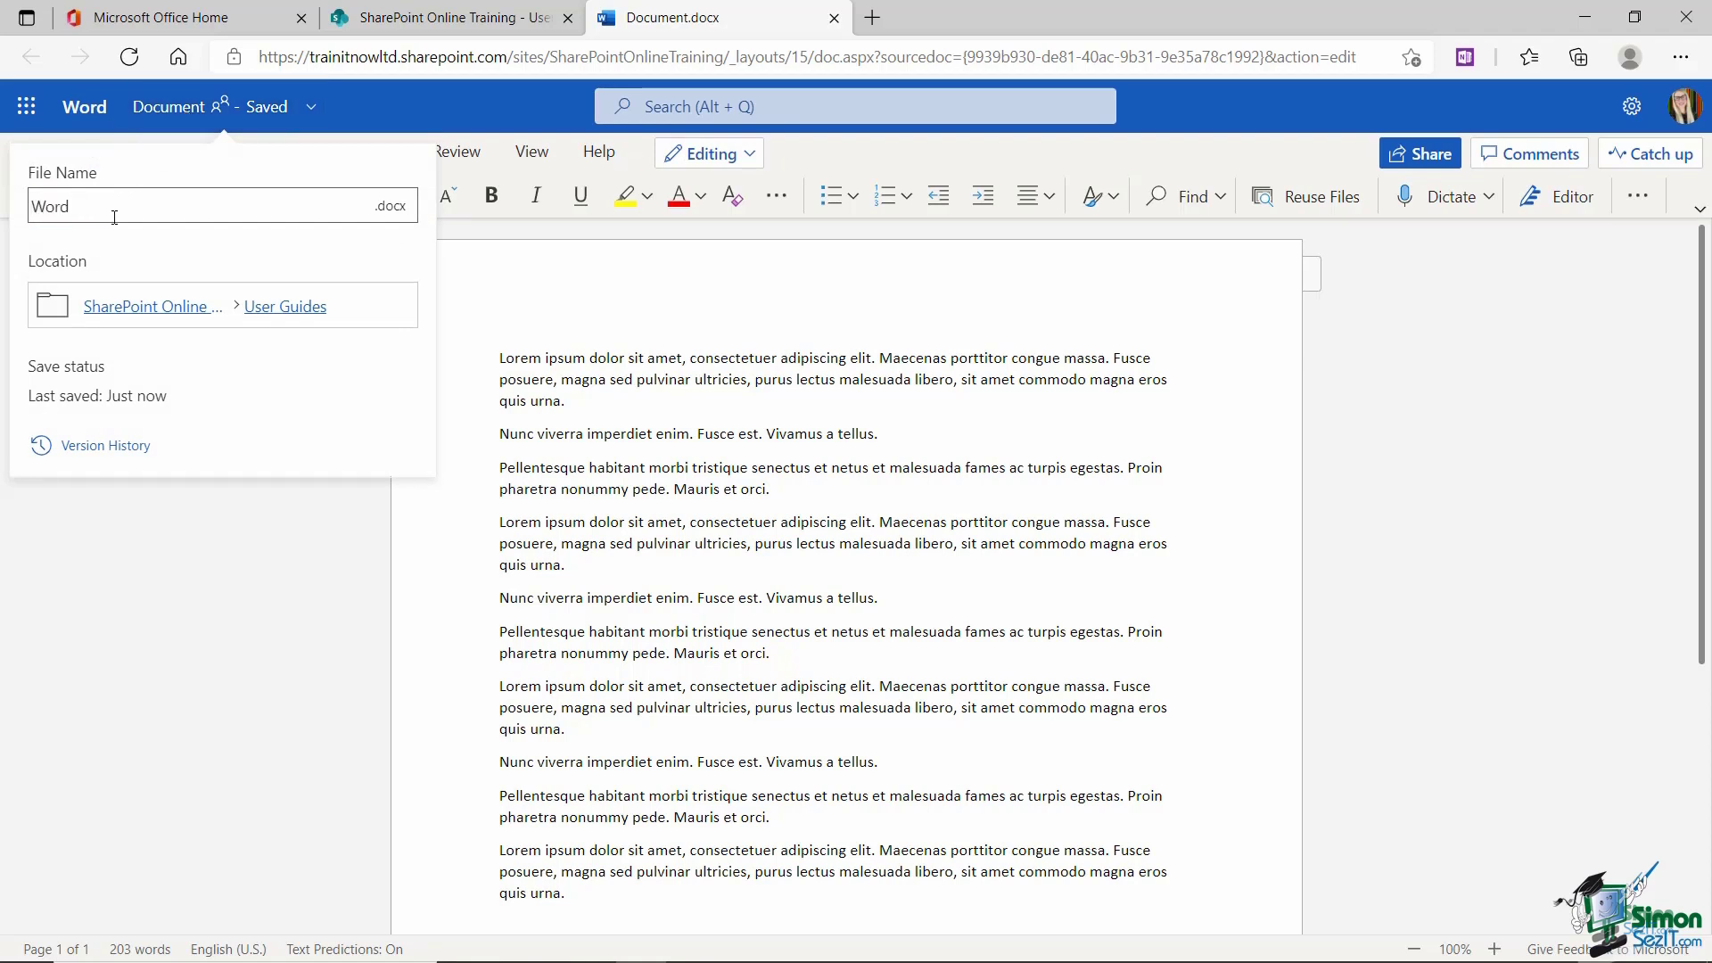
{"action": "type", "text": " User Guides"}
{"action": "left_click", "coordinate": [886, 437]}
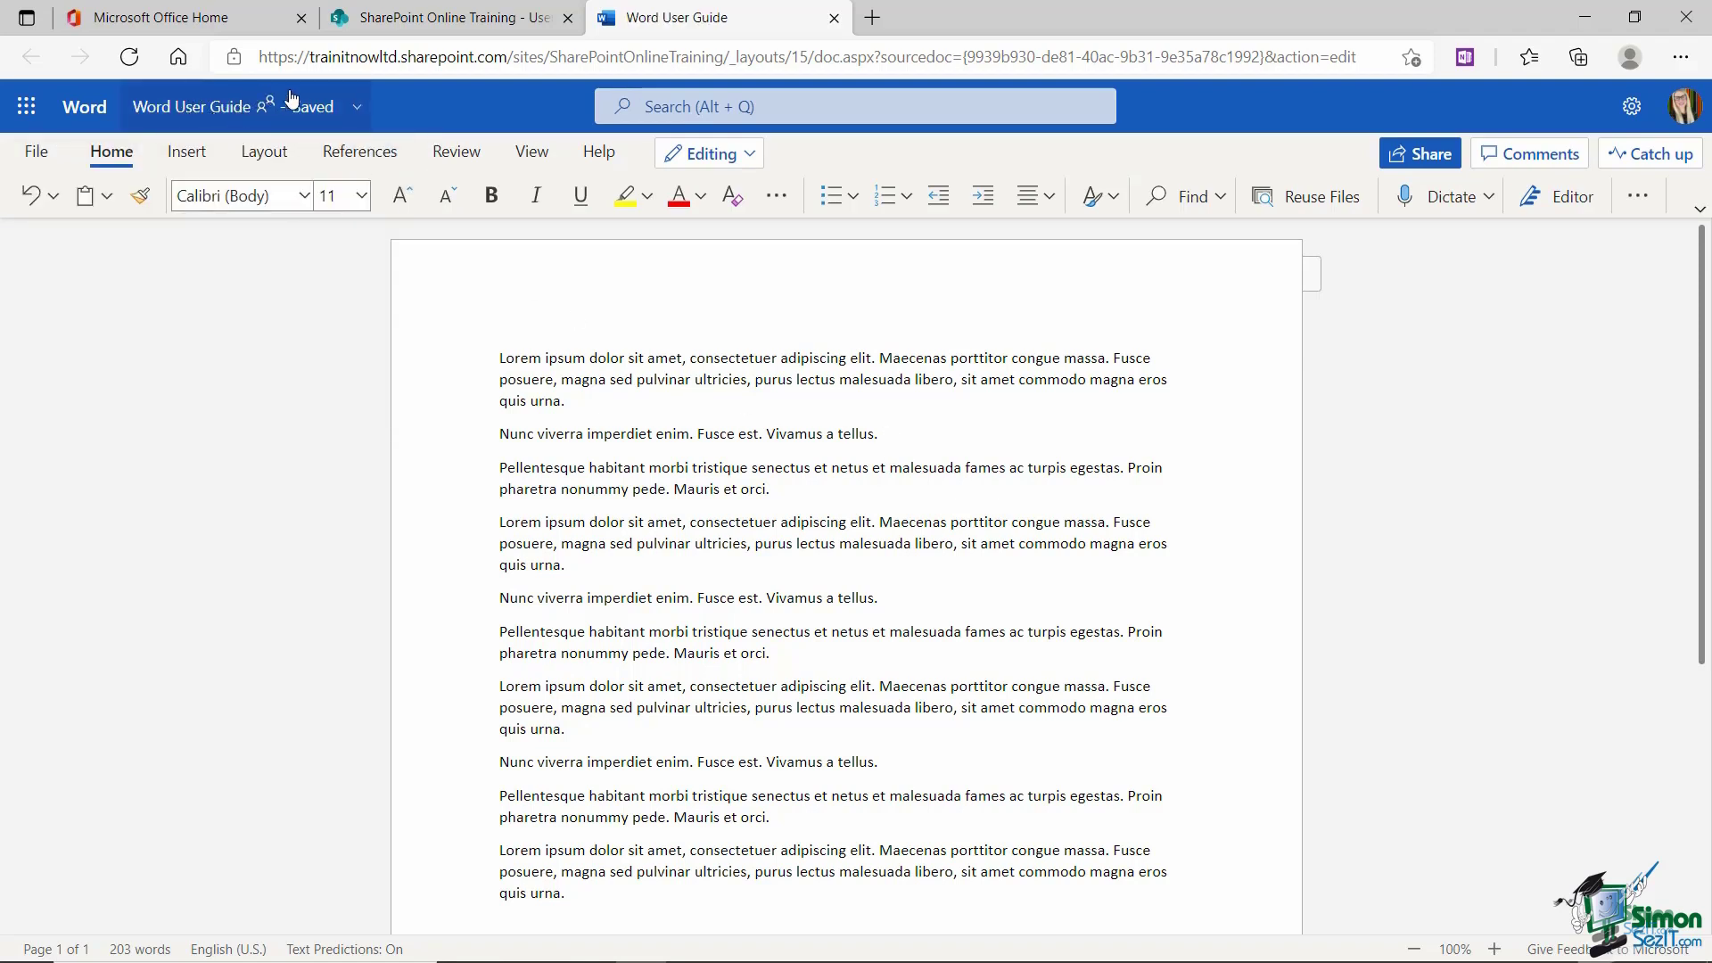
Close Word to see Word User Guide.docx listed in User Guides, then open the Settings panel
{"action": "left_click", "coordinate": [833, 18]}
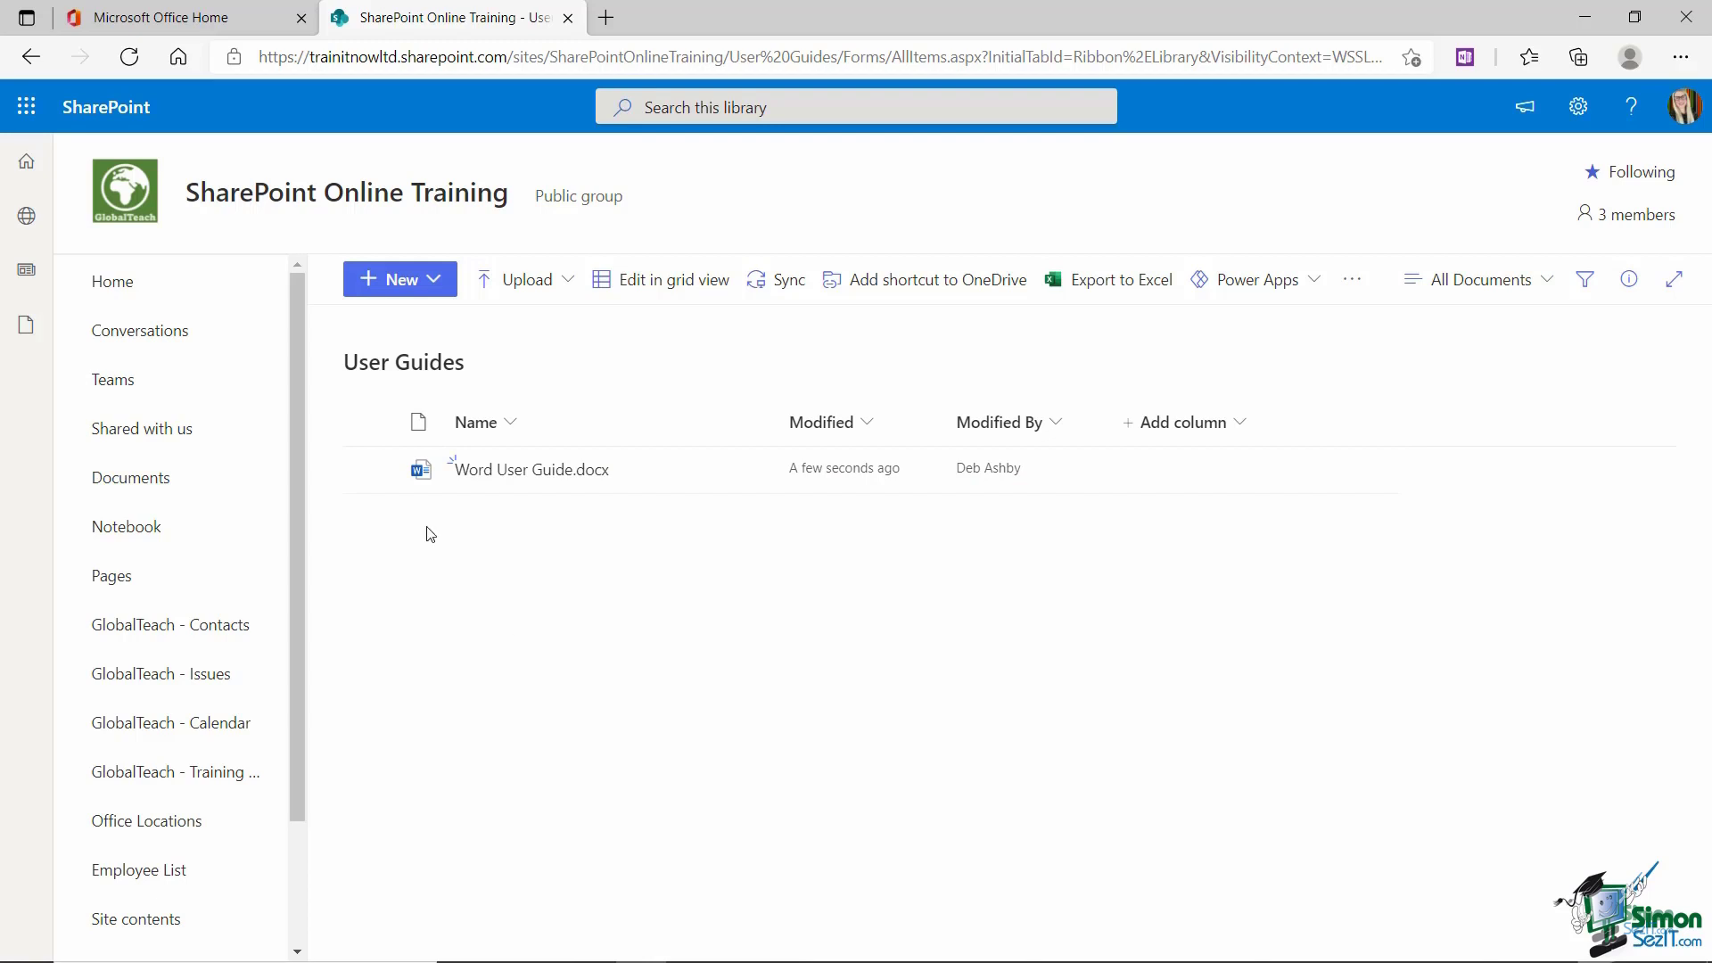
{"action": "scroll", "coordinate": [300, 395], "scroll_direction": "down", "scroll_amount": 2}
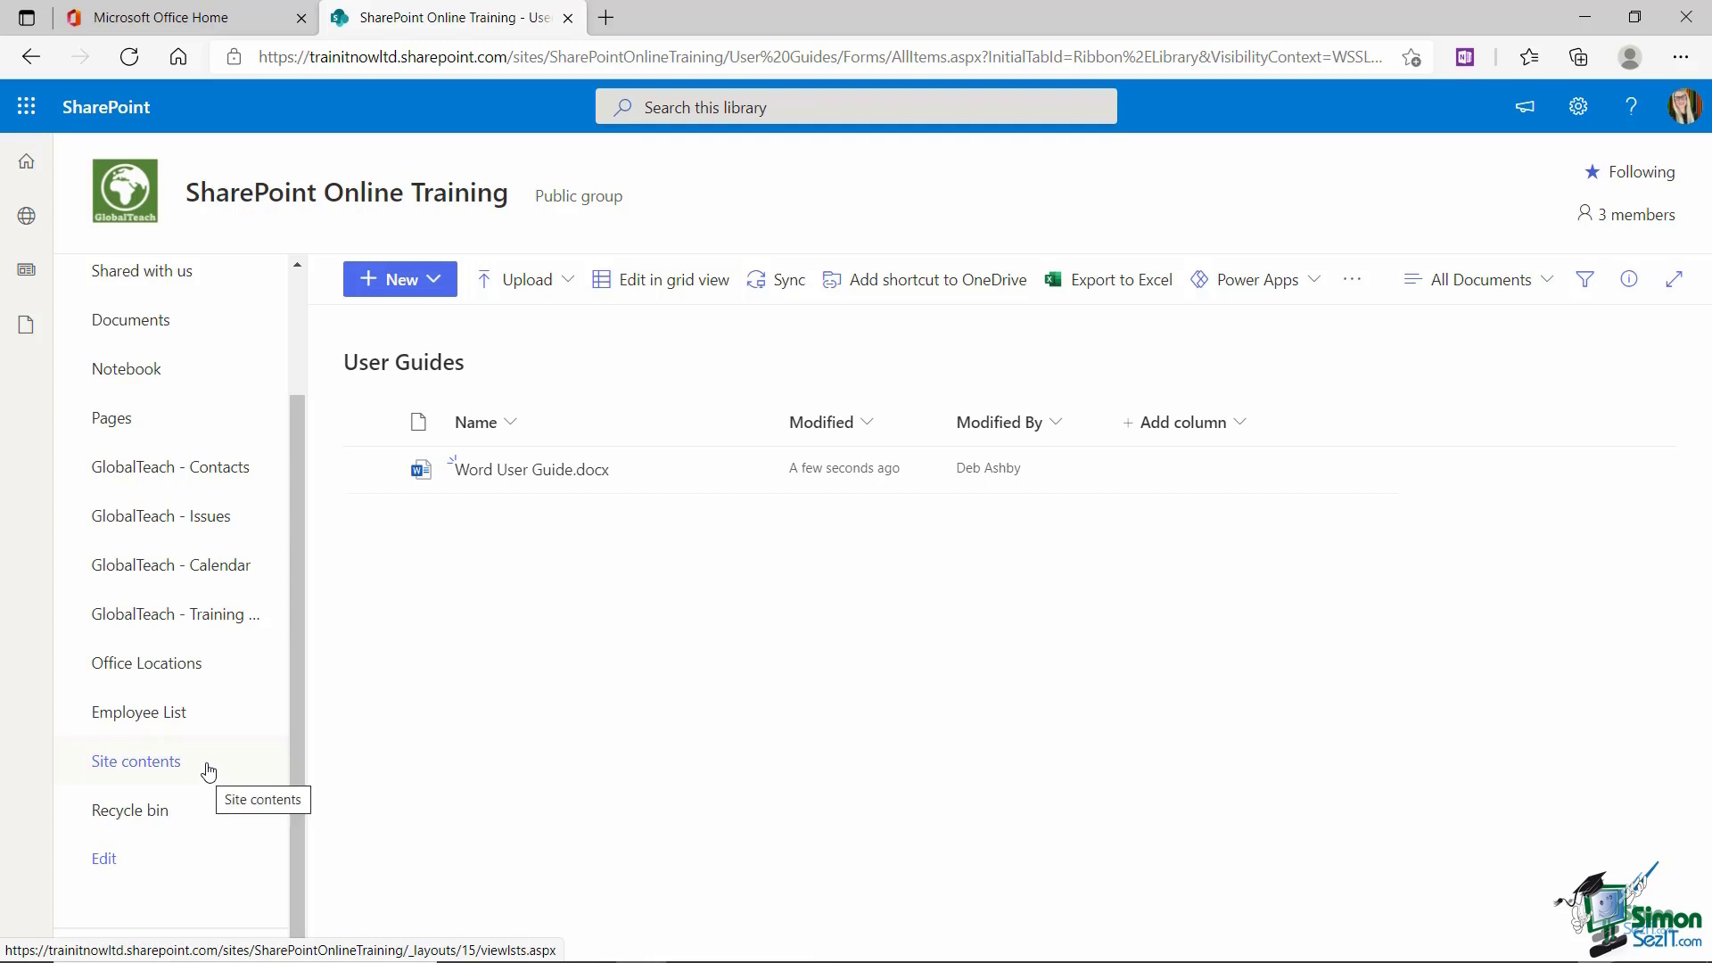
{"action": "left_click", "coordinate": [1578, 108]}
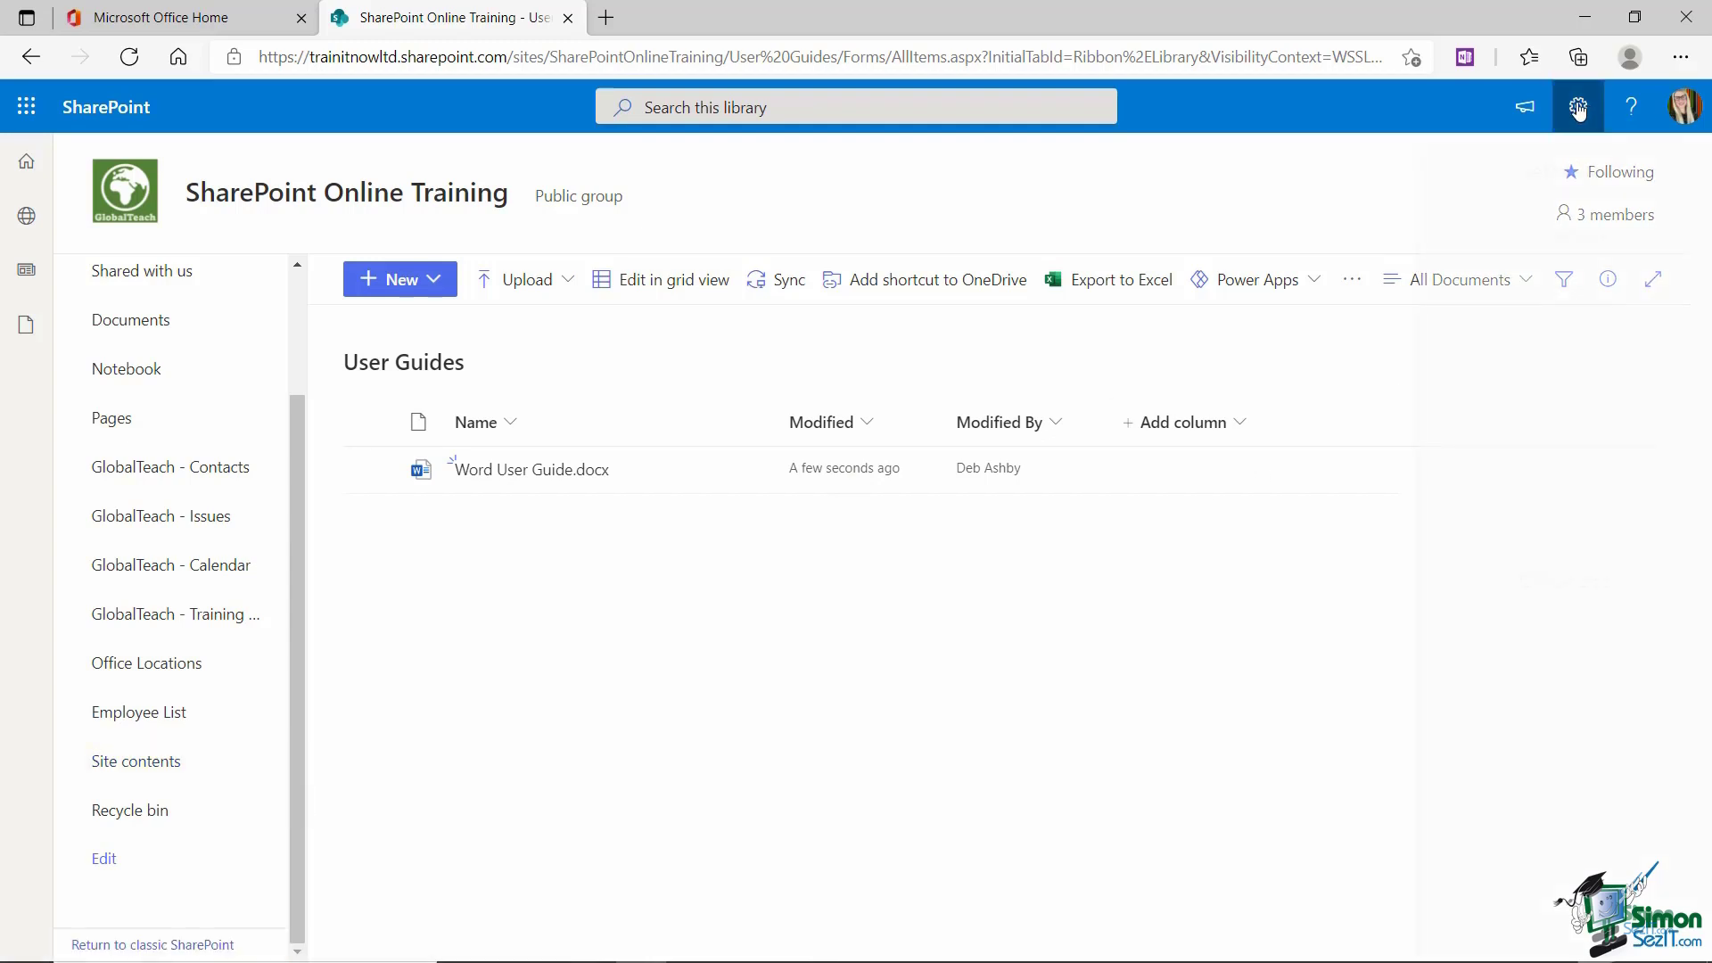
Set User Guides to display on the Quick Launch, save, and go back to the site home
{"action": "left_click", "coordinate": [1413, 340]}
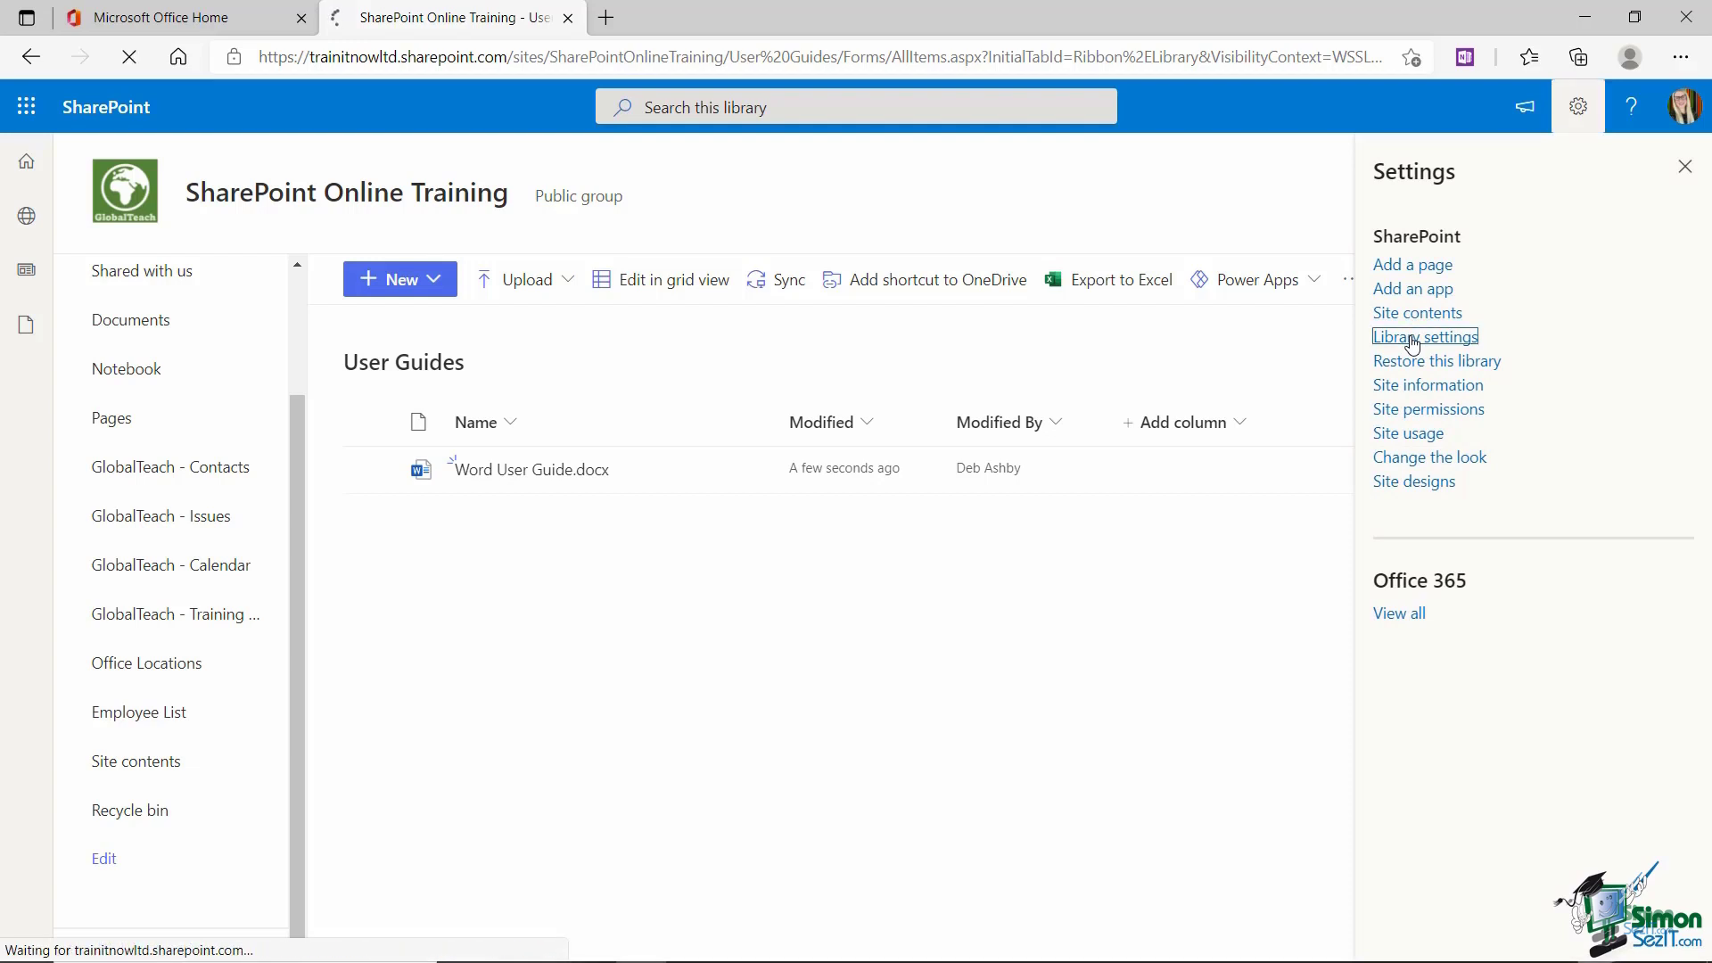
{"action": "left_click", "coordinate": [373, 482]}
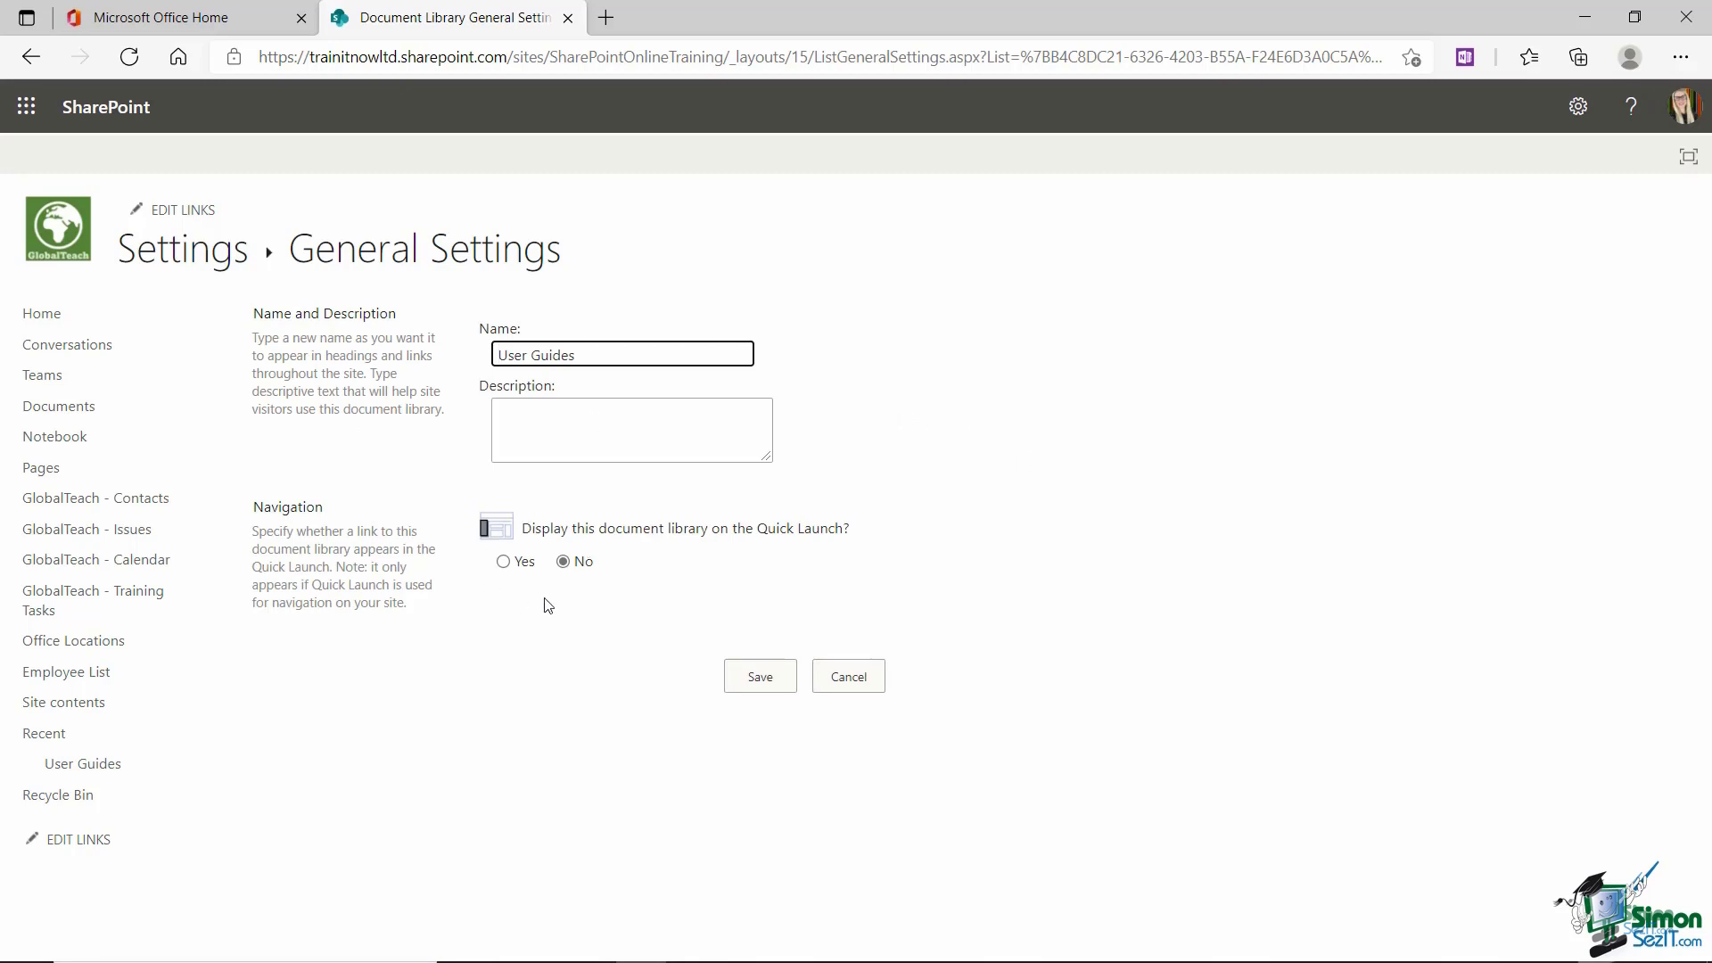
{"action": "left_click", "coordinate": [516, 563]}
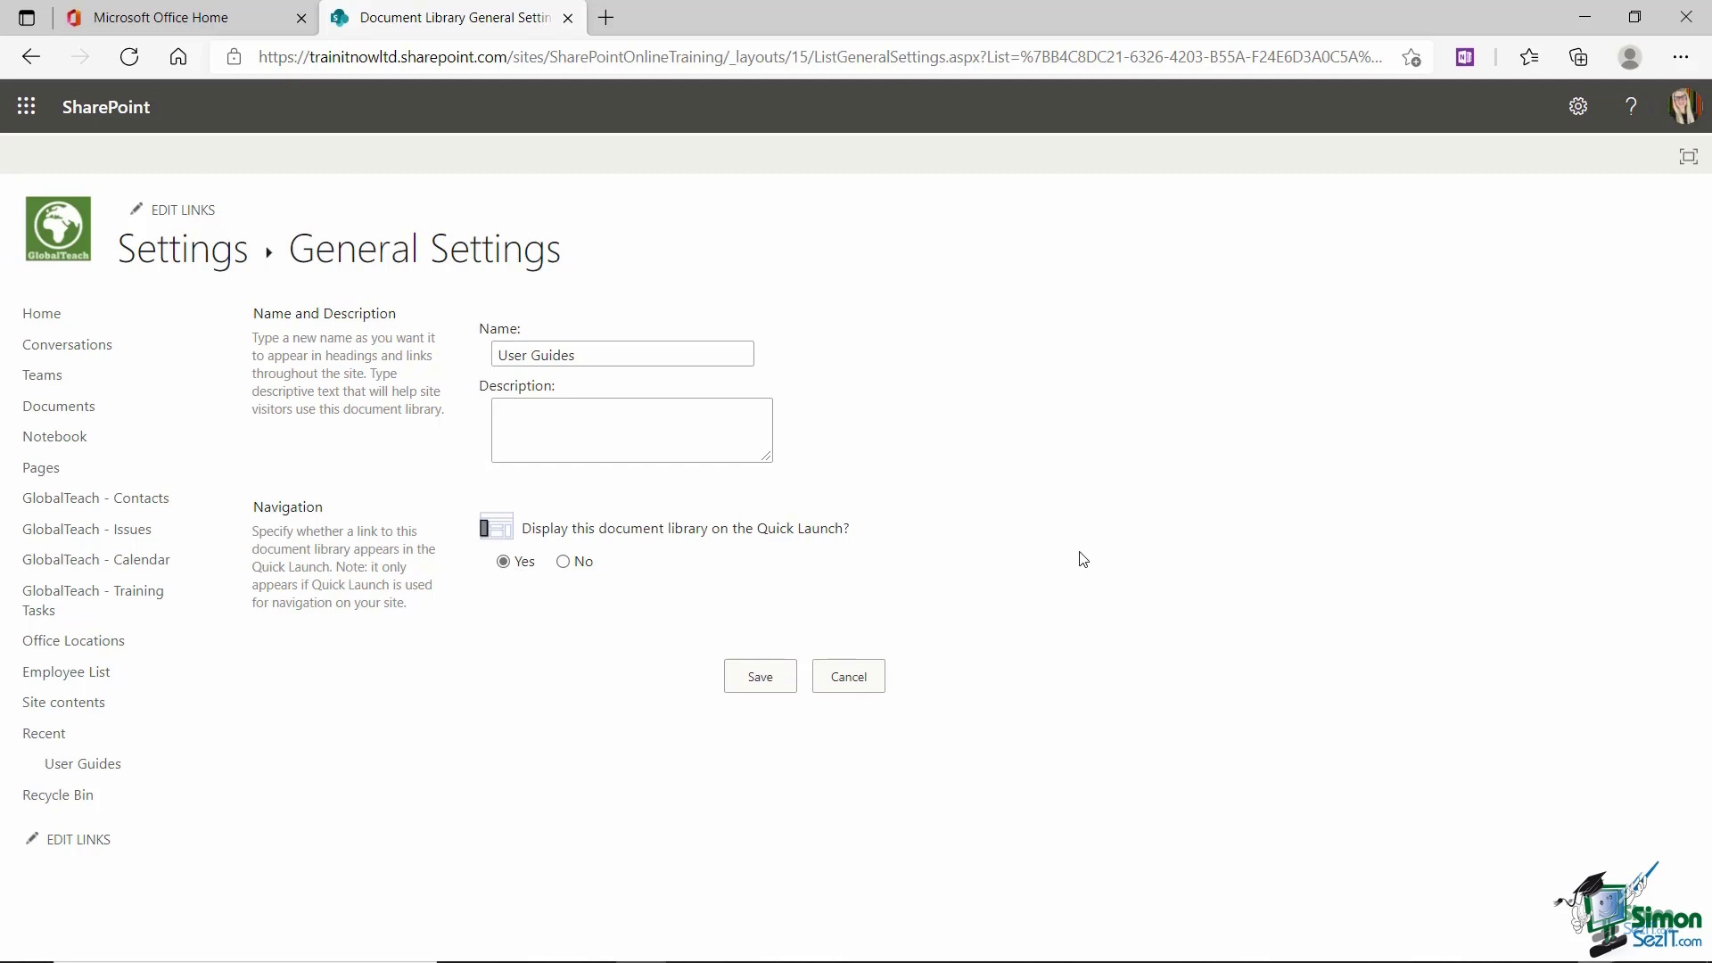
{"action": "left_click", "coordinate": [761, 685]}
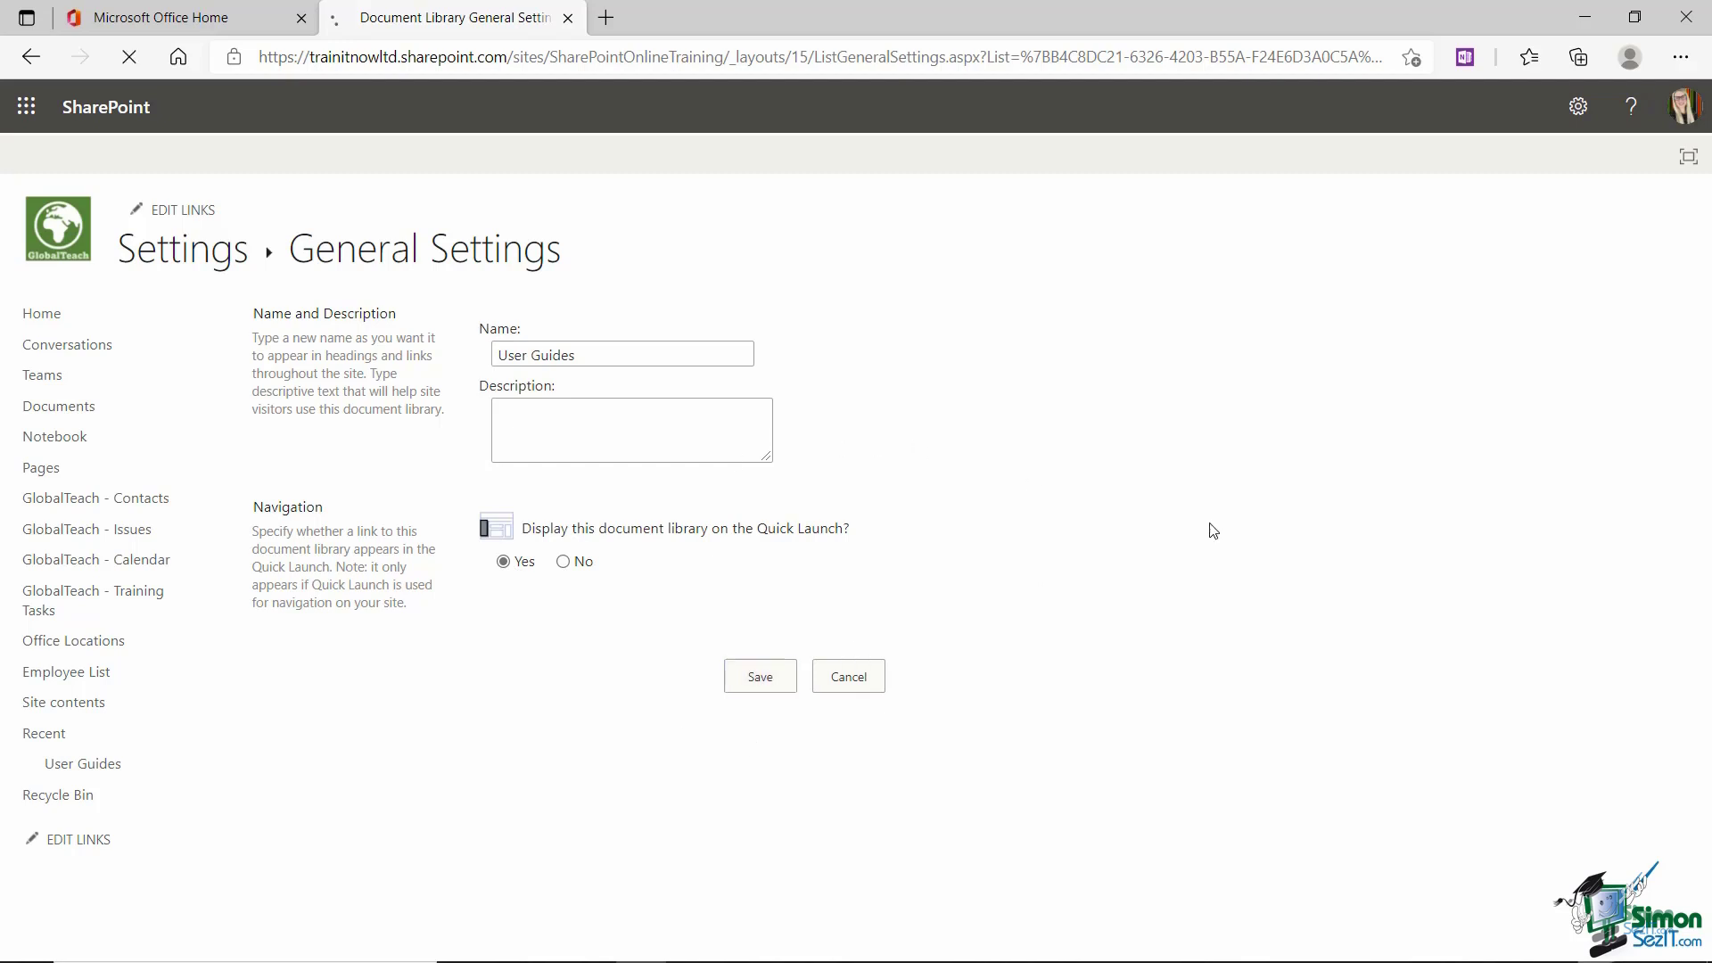
{"action": "left_click", "coordinate": [42, 319]}
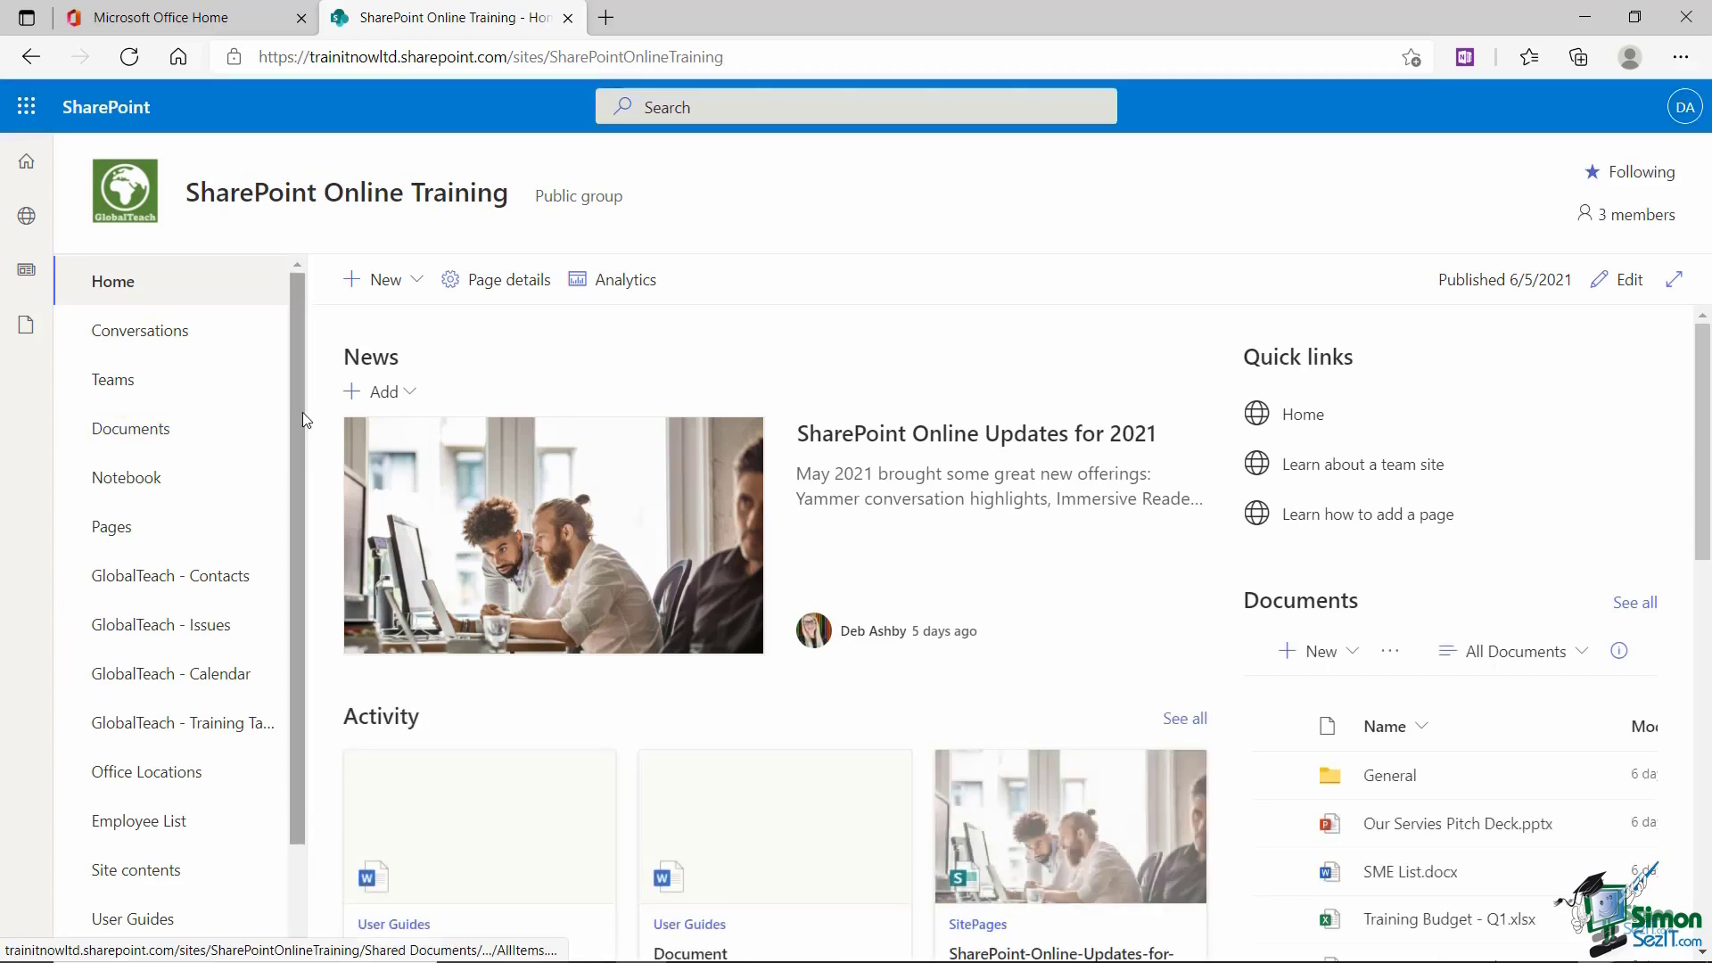
Scroll the left site navigation down to the User Guides library link
{"action": "mouse_move", "coordinate": [291, 404]}
{"action": "left_mouse_down"}
{"action": "mouse_move", "coordinate": [296, 544]}
{"action": "mouse_move", "coordinate": [297, 521]}
{"action": "left_mouse_up"}
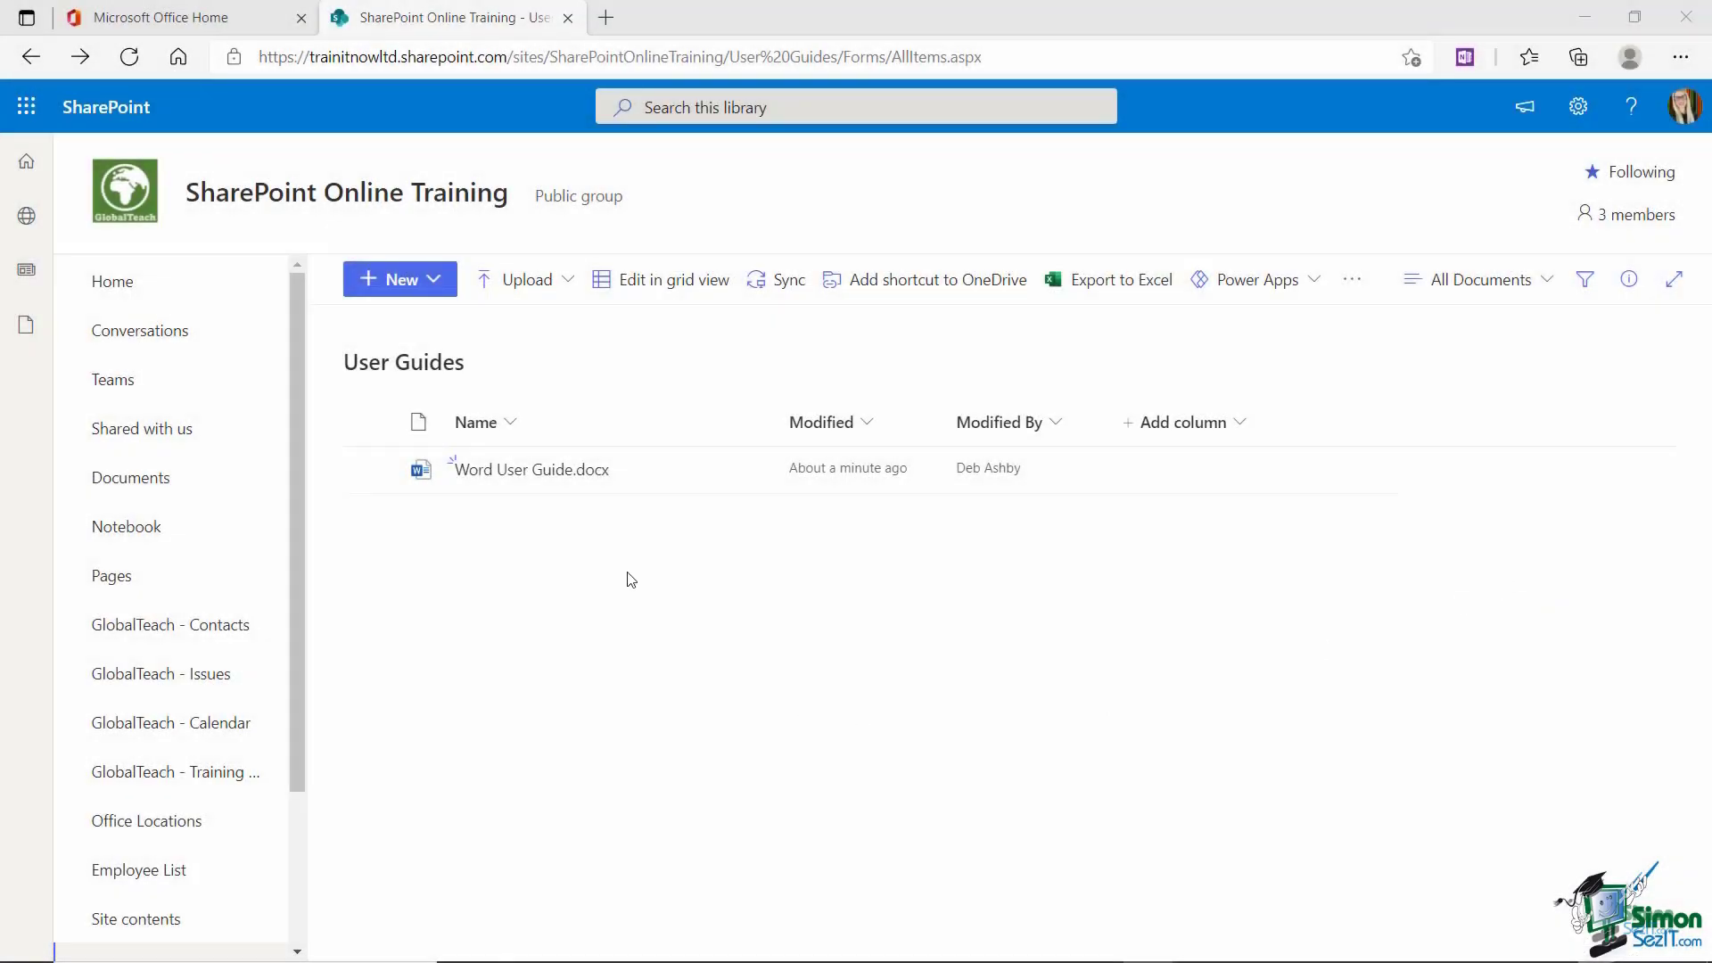
Show the library's Upload menu with its Files, Folder and Template choices
{"action": "left_click", "coordinate": [433, 282]}
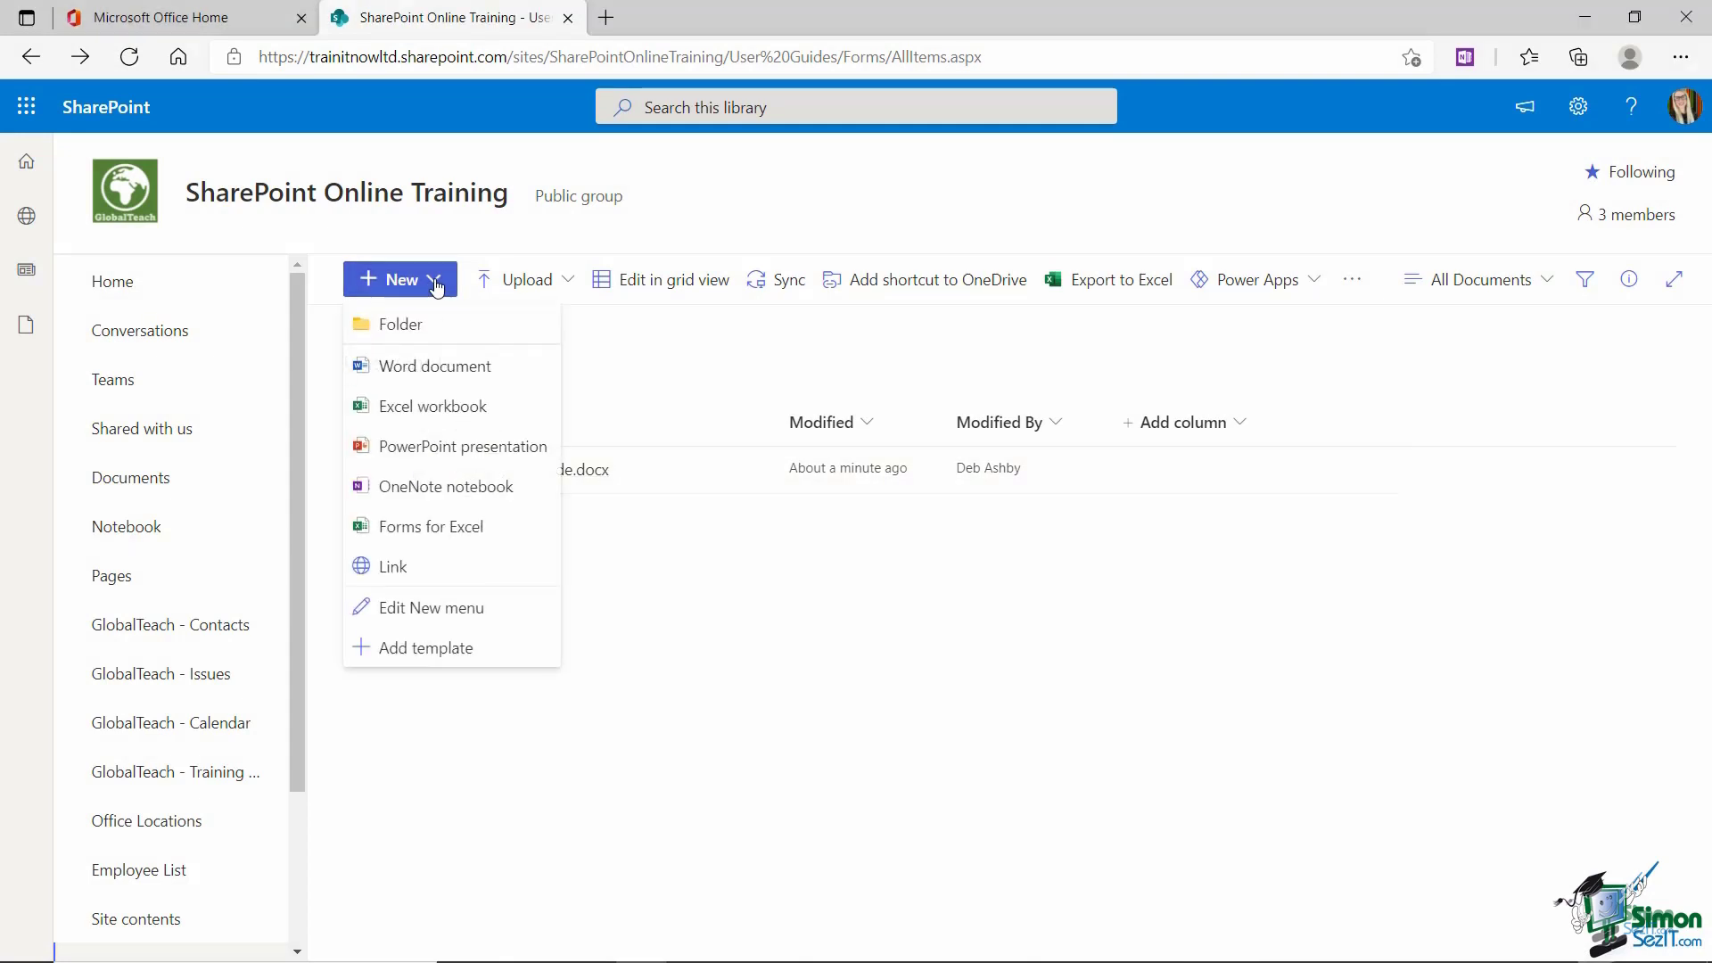
{"action": "left_click", "coordinate": [1097, 685]}
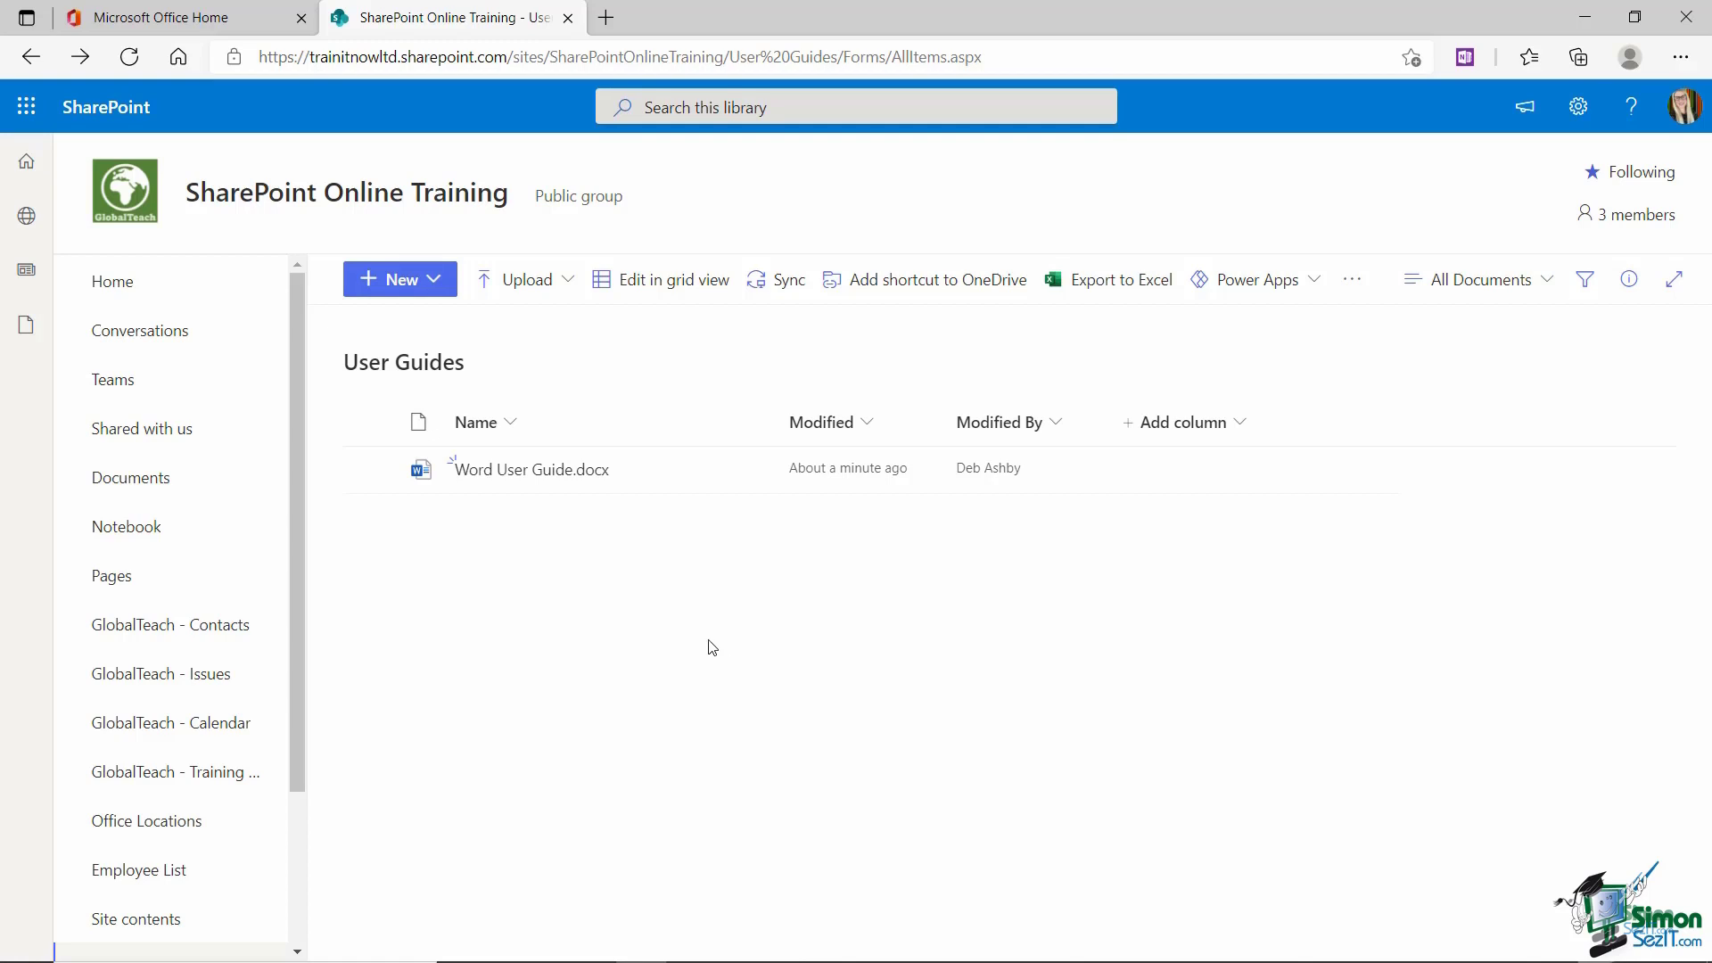
{"action": "left_click", "coordinate": [566, 283]}
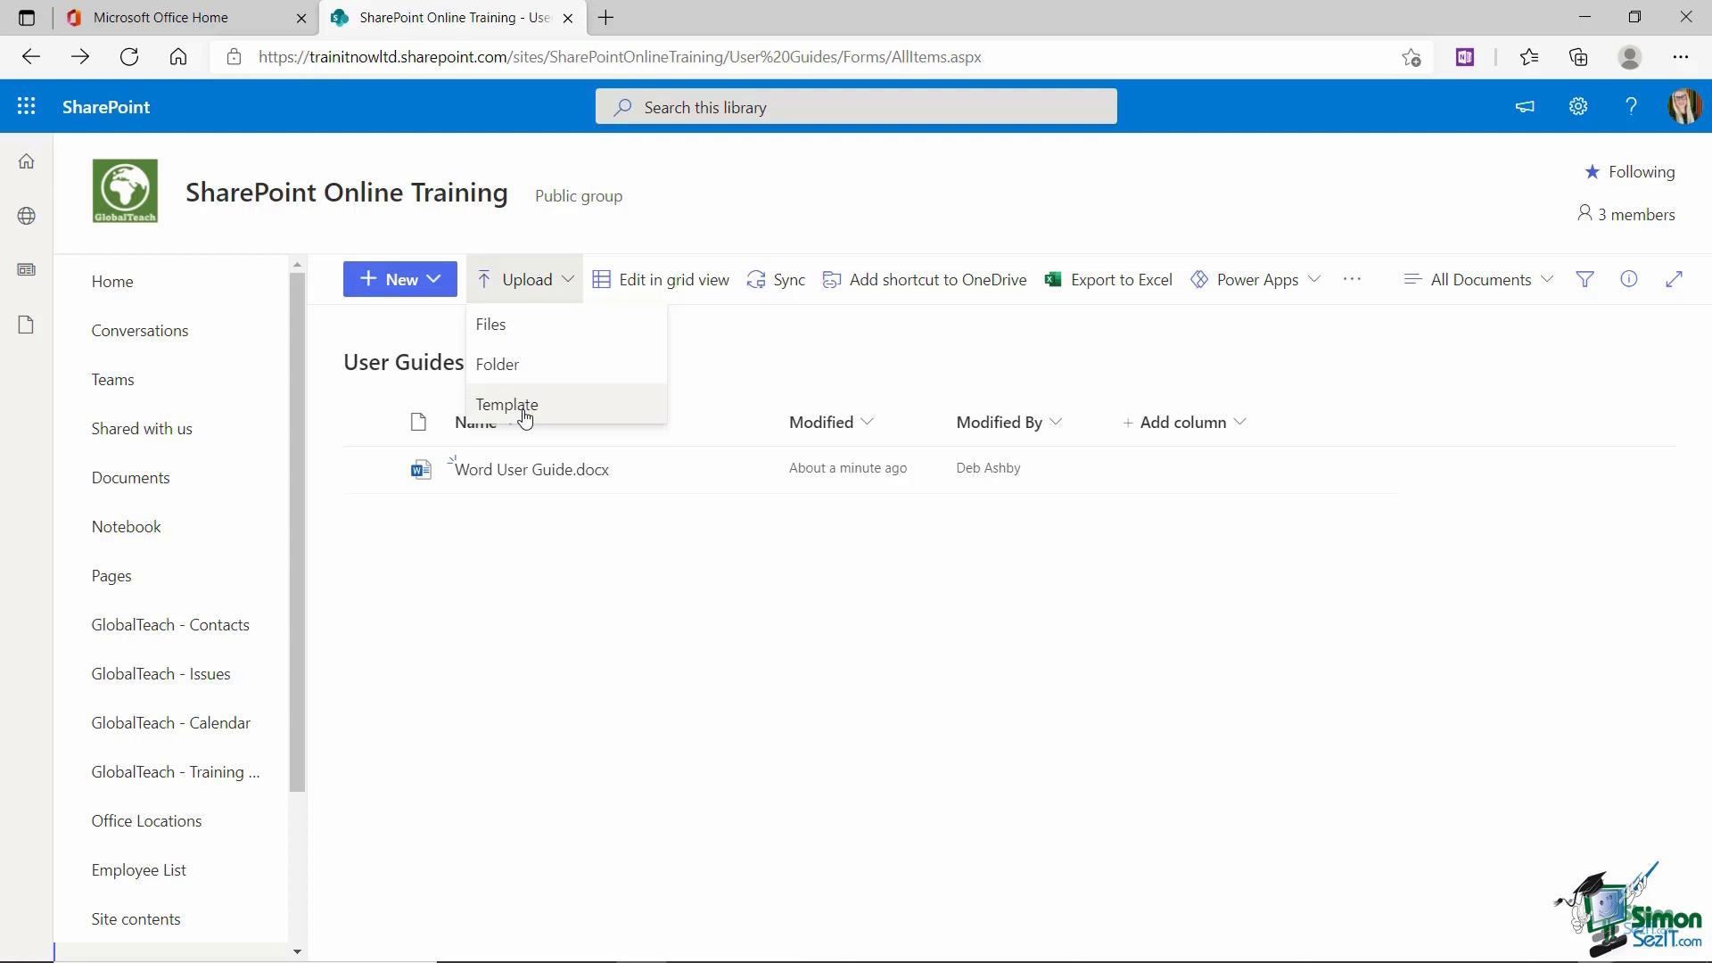
Upload Master List.xlsx from the SSIT - SharePoint Online folder via Upload > Files
{"action": "left_click", "coordinate": [508, 335]}
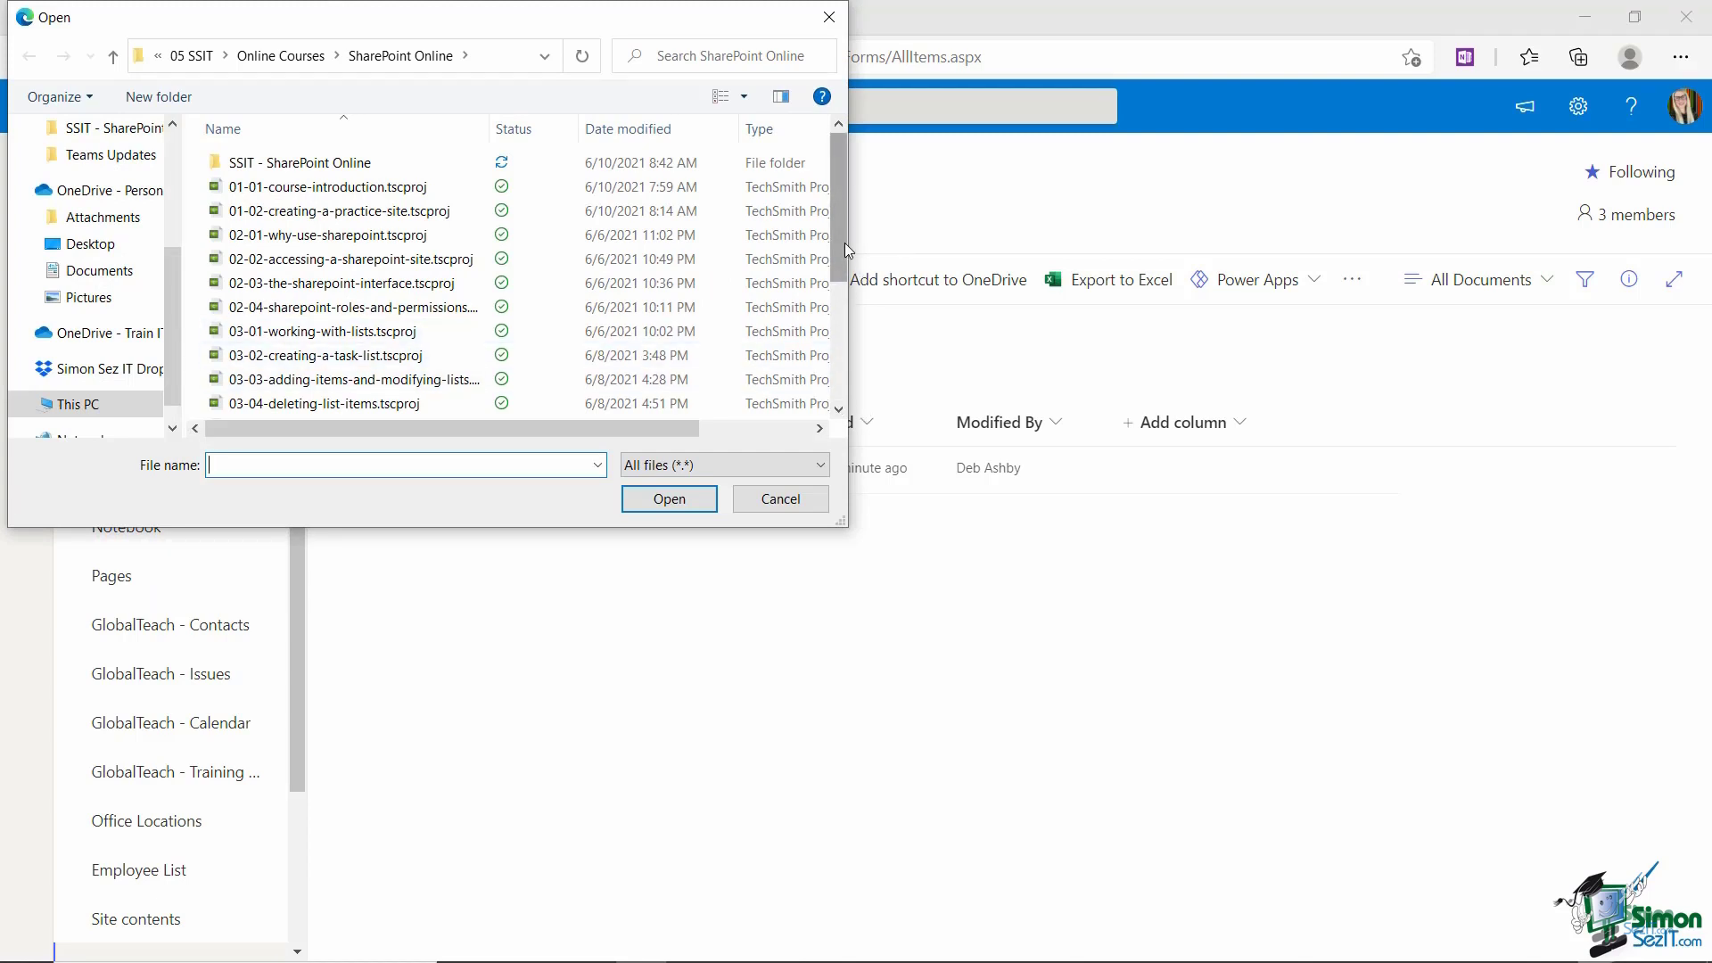
{"action": "double_click", "coordinate": [330, 164]}
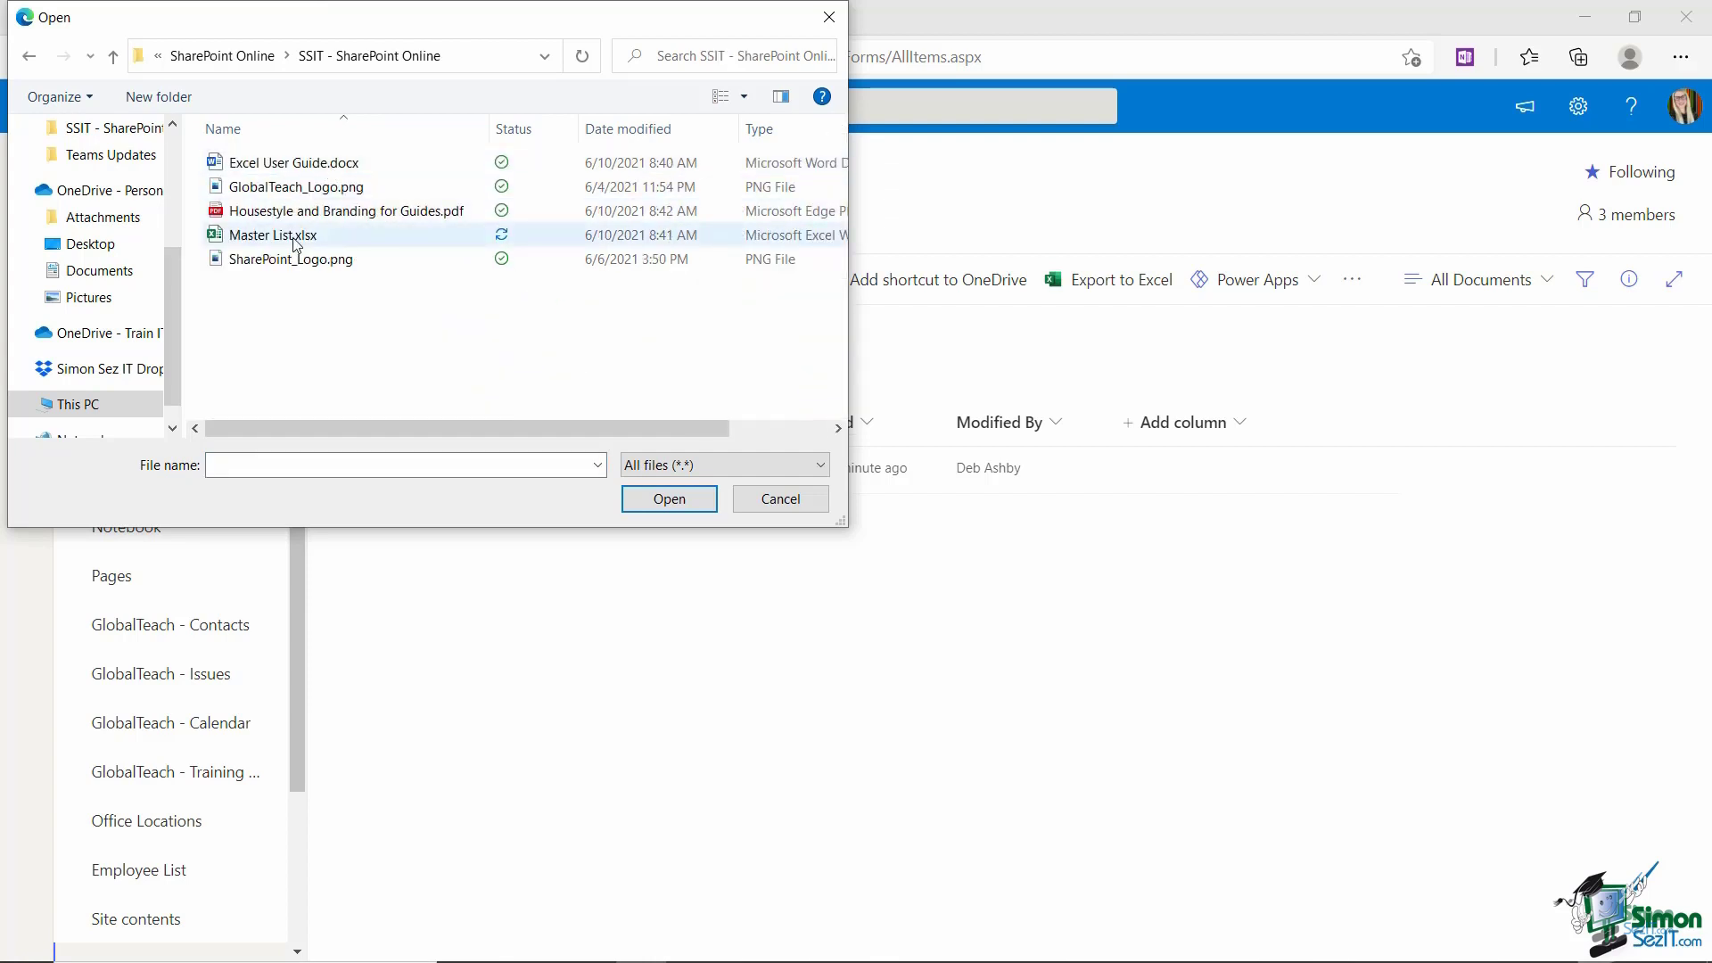
{"action": "left_click", "coordinate": [303, 237]}
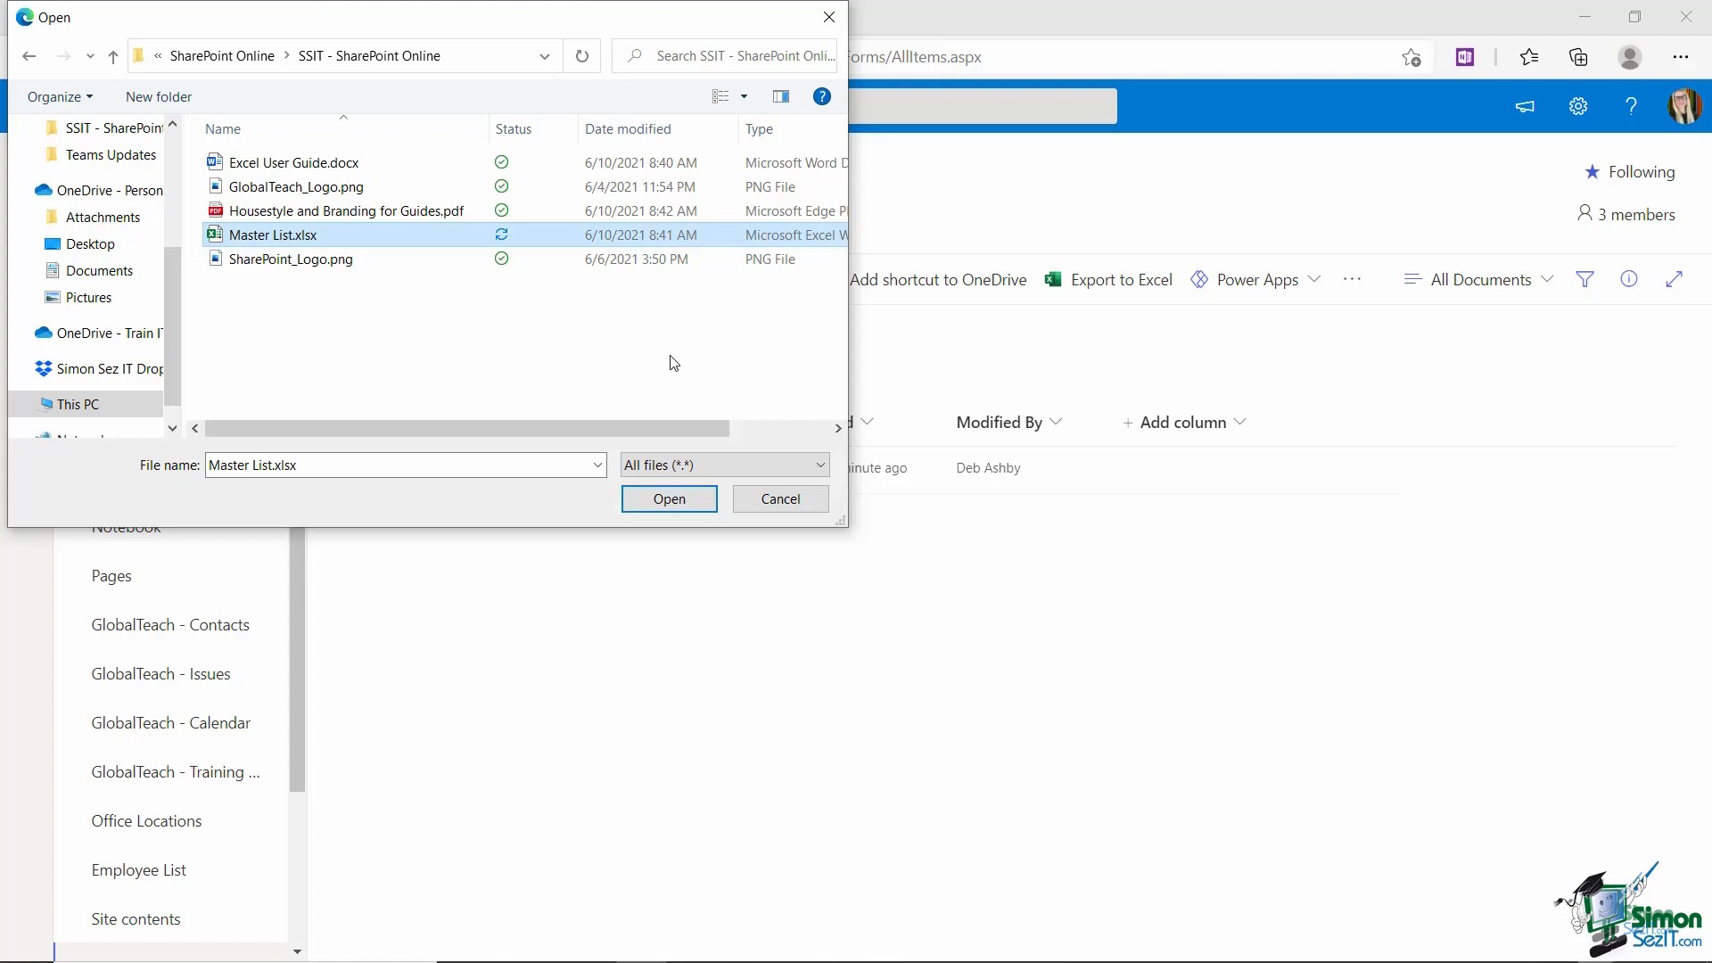
{"action": "left_click", "coordinate": [695, 495]}
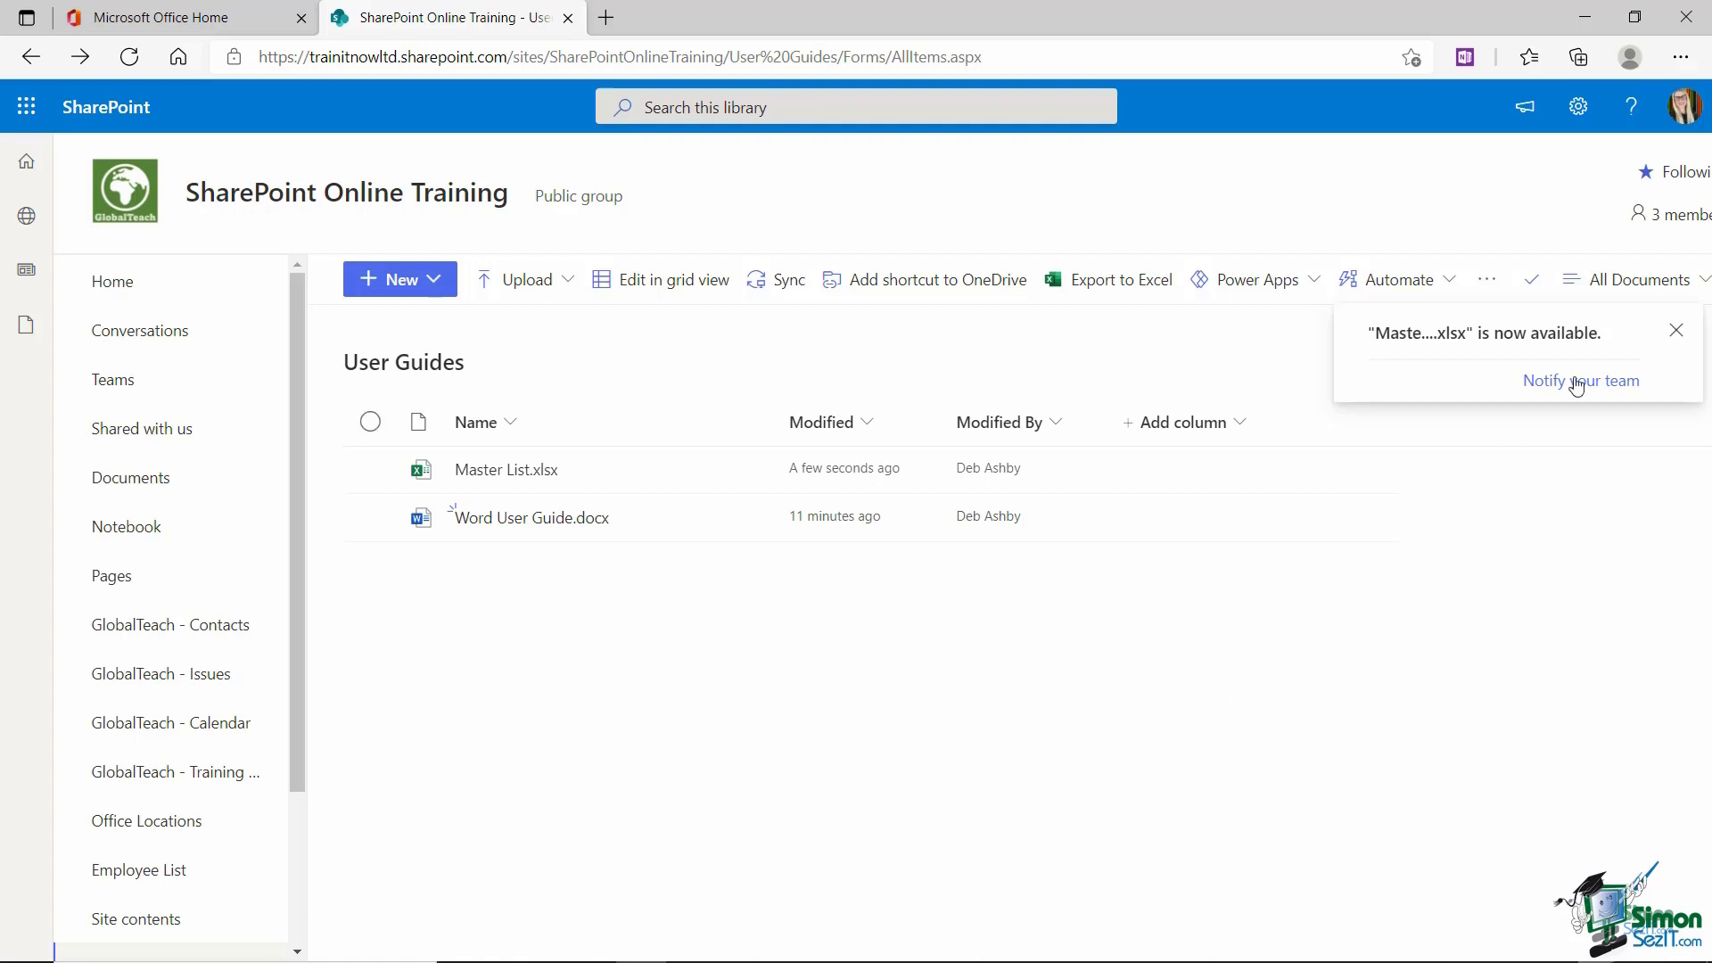
Close the notification saying Master List.xlsx is now available
{"action": "left_click", "coordinate": [1676, 331]}
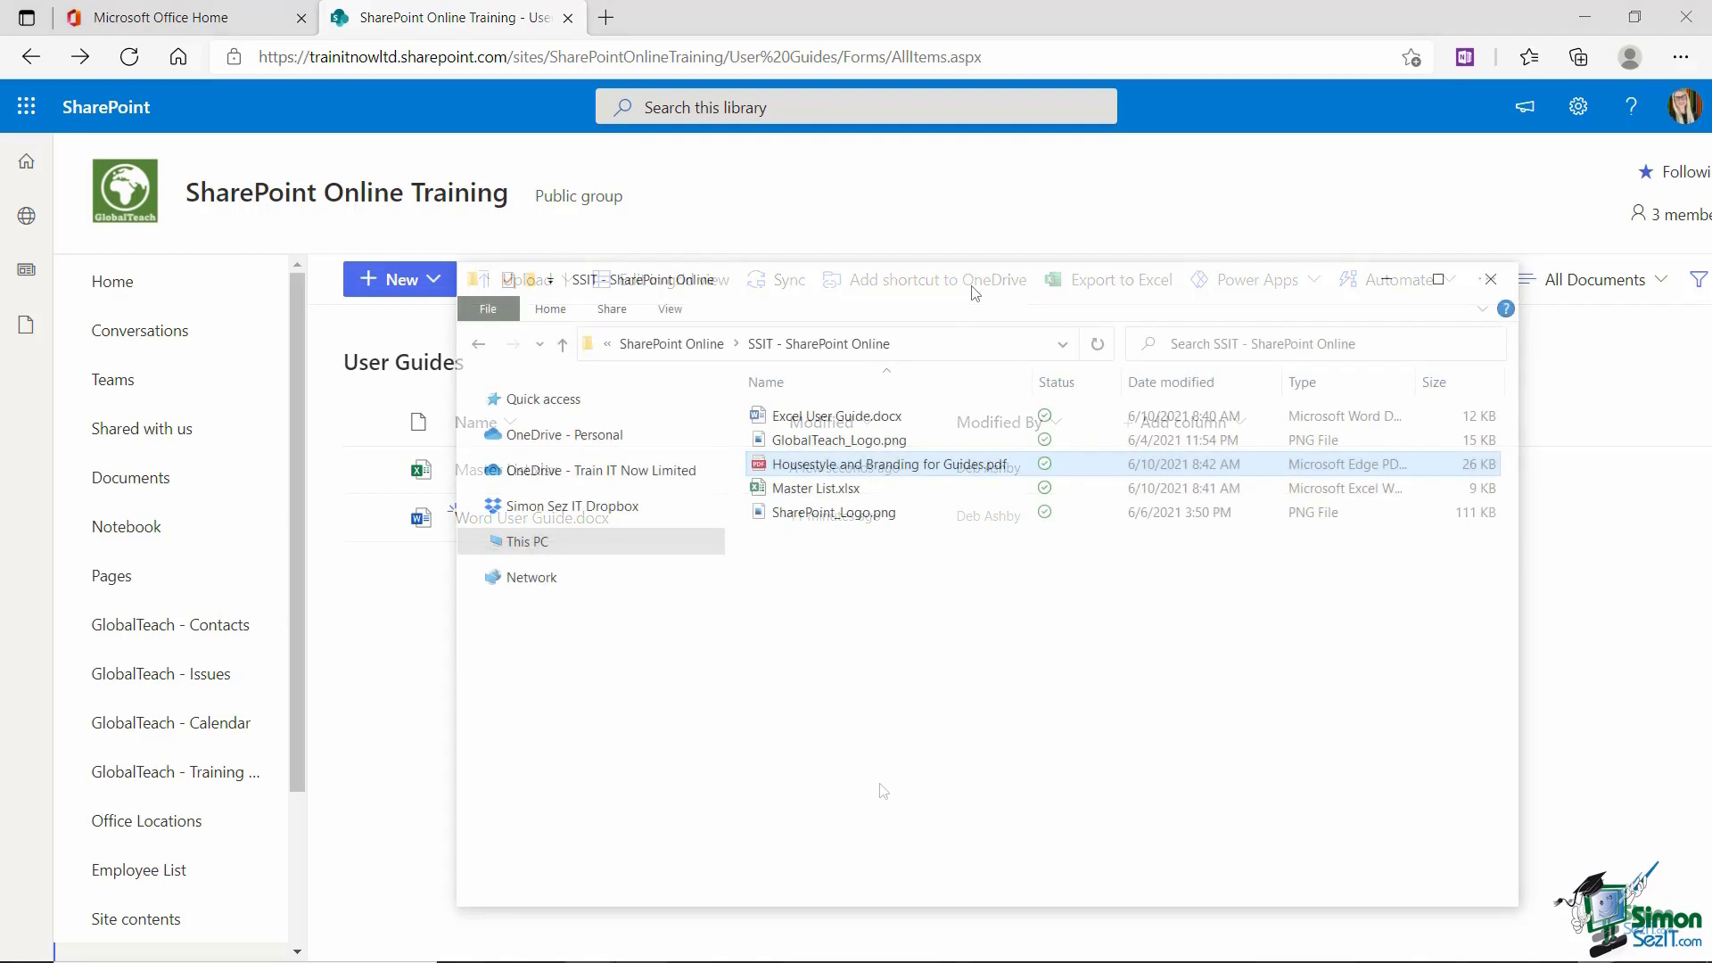
Drag Excel User Guide.docx from File Explorer into the User Guides library and dismiss the notice
{"action": "left_click_drag", "start_coordinate": [971, 286], "coordinate": [1083, 134]}
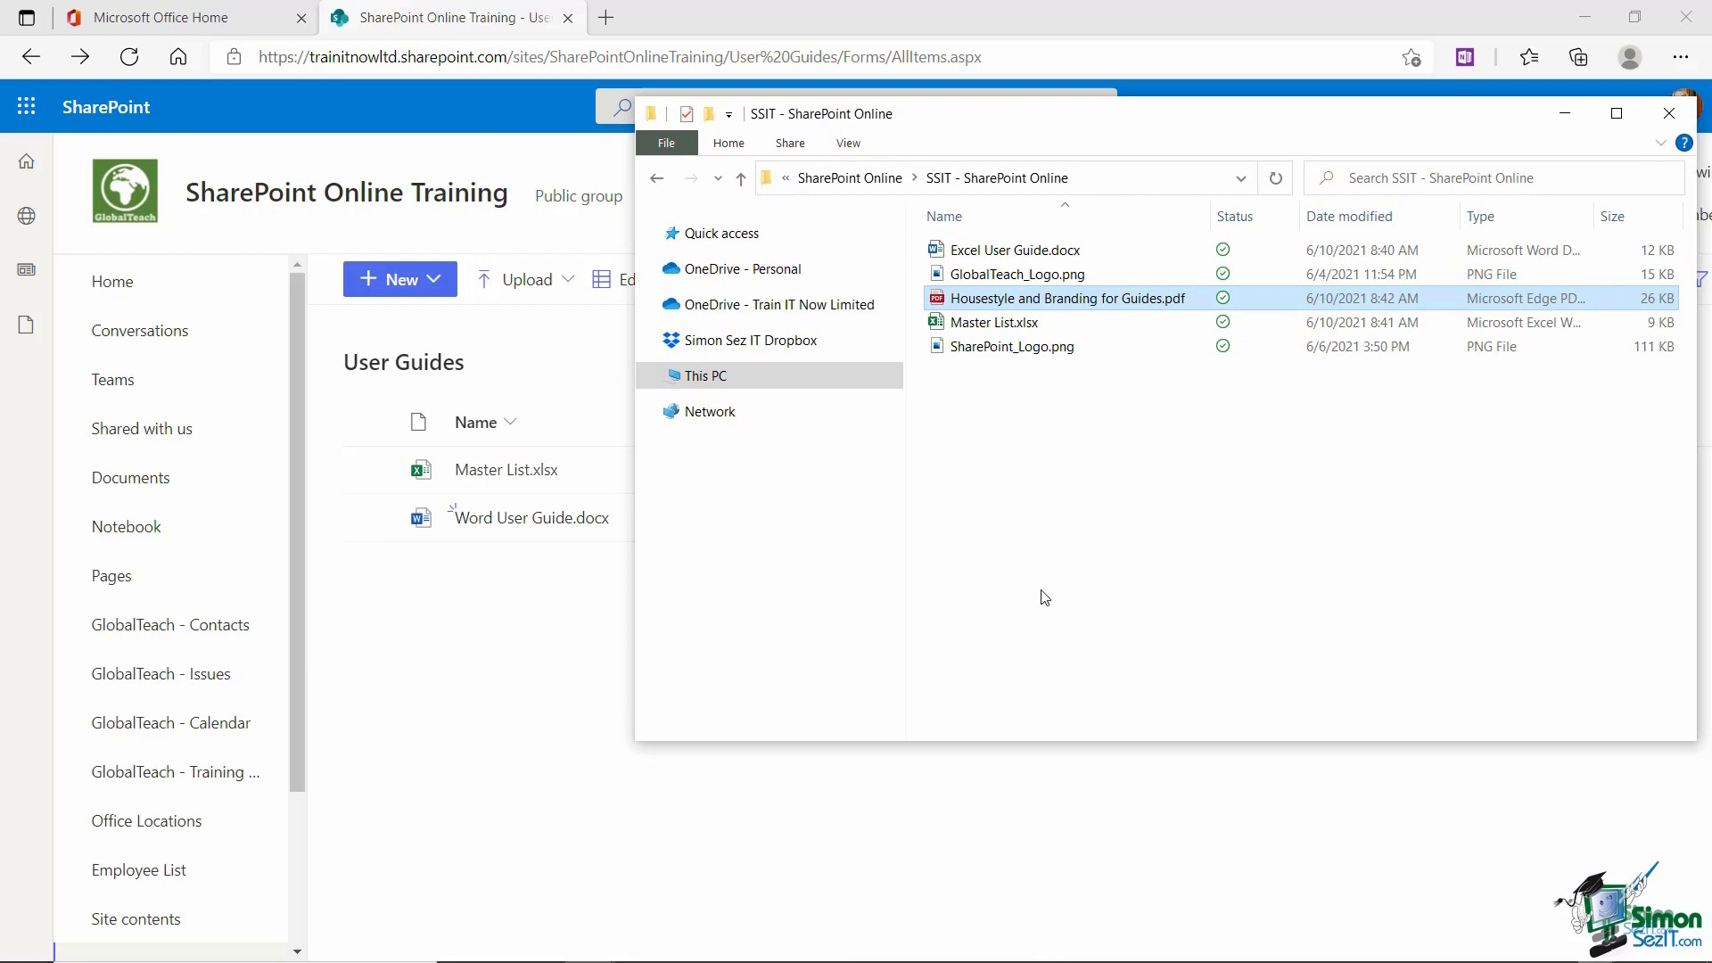
{"action": "left_click", "coordinate": [998, 253]}
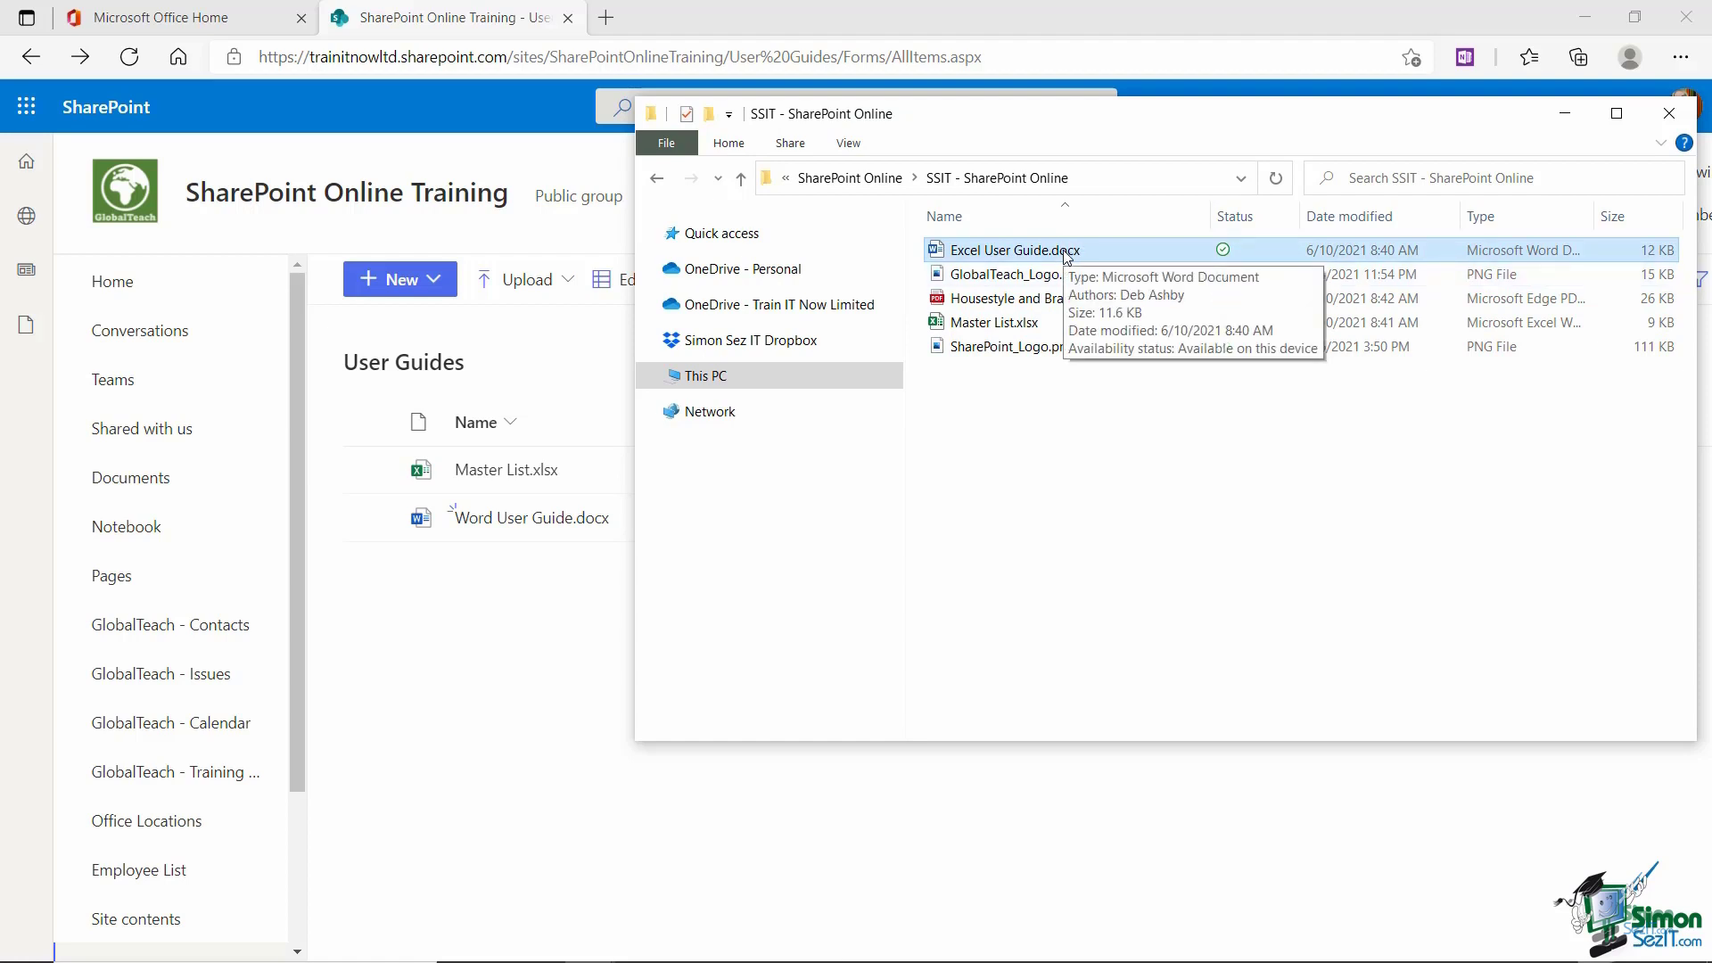
{"action": "left_click_drag", "start_coordinate": [1067, 258], "coordinate": [478, 724]}
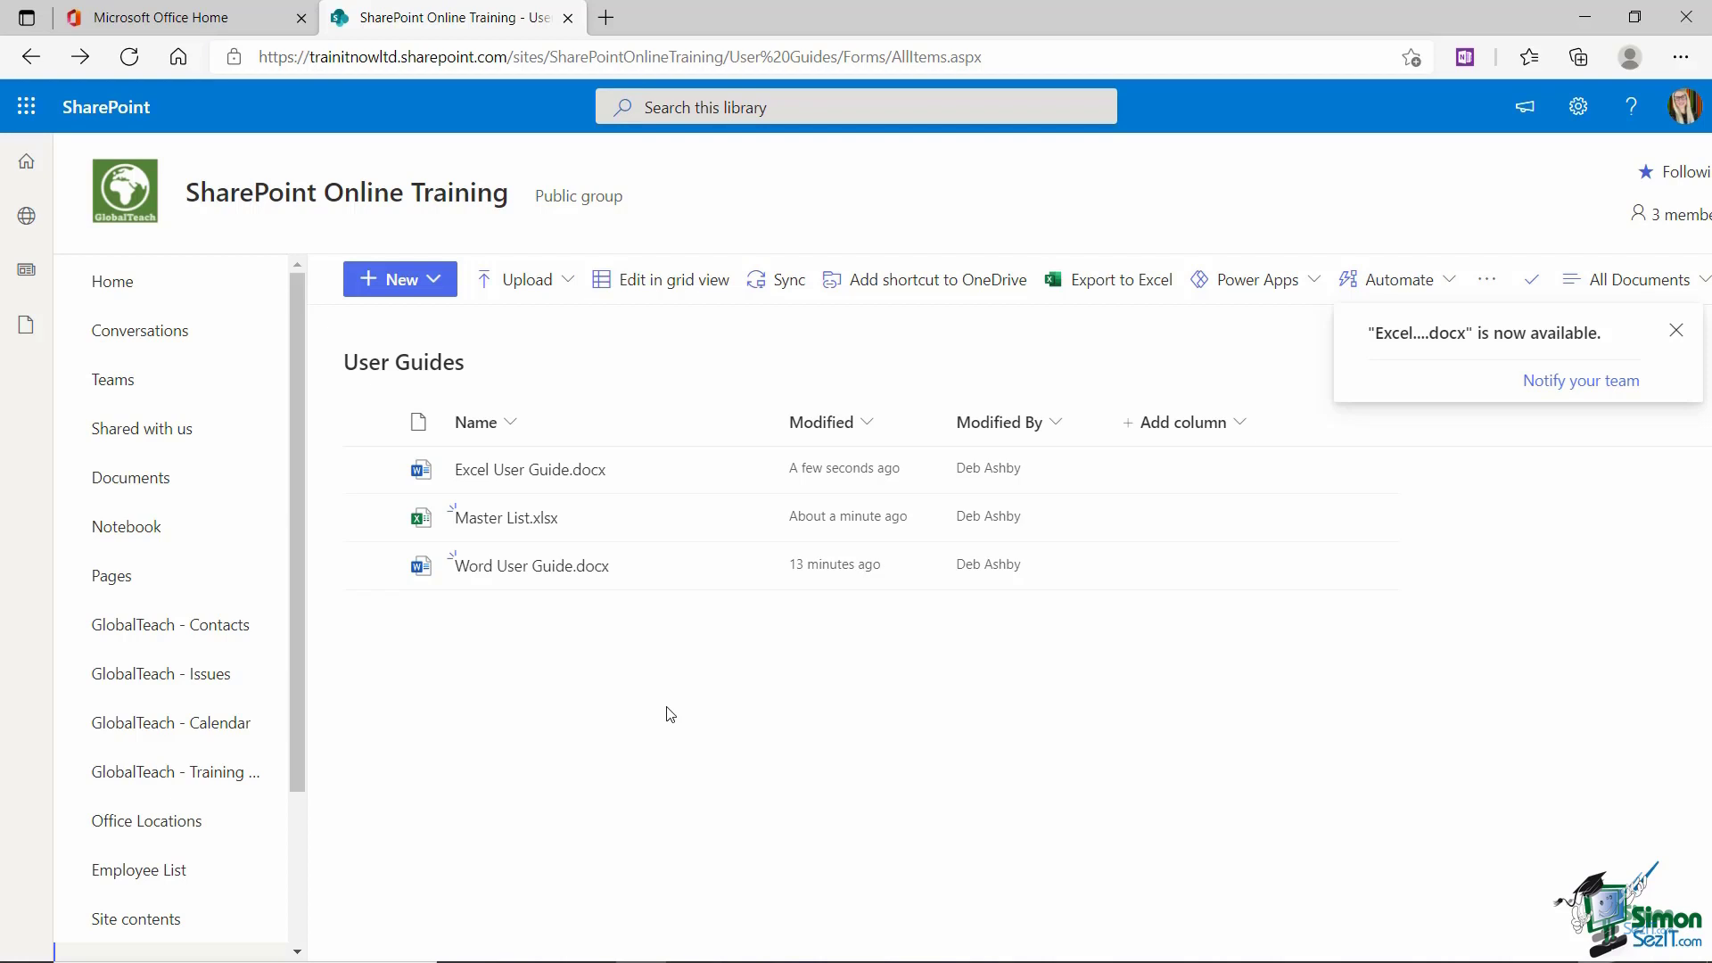
{"action": "left_click", "coordinate": [1677, 330]}
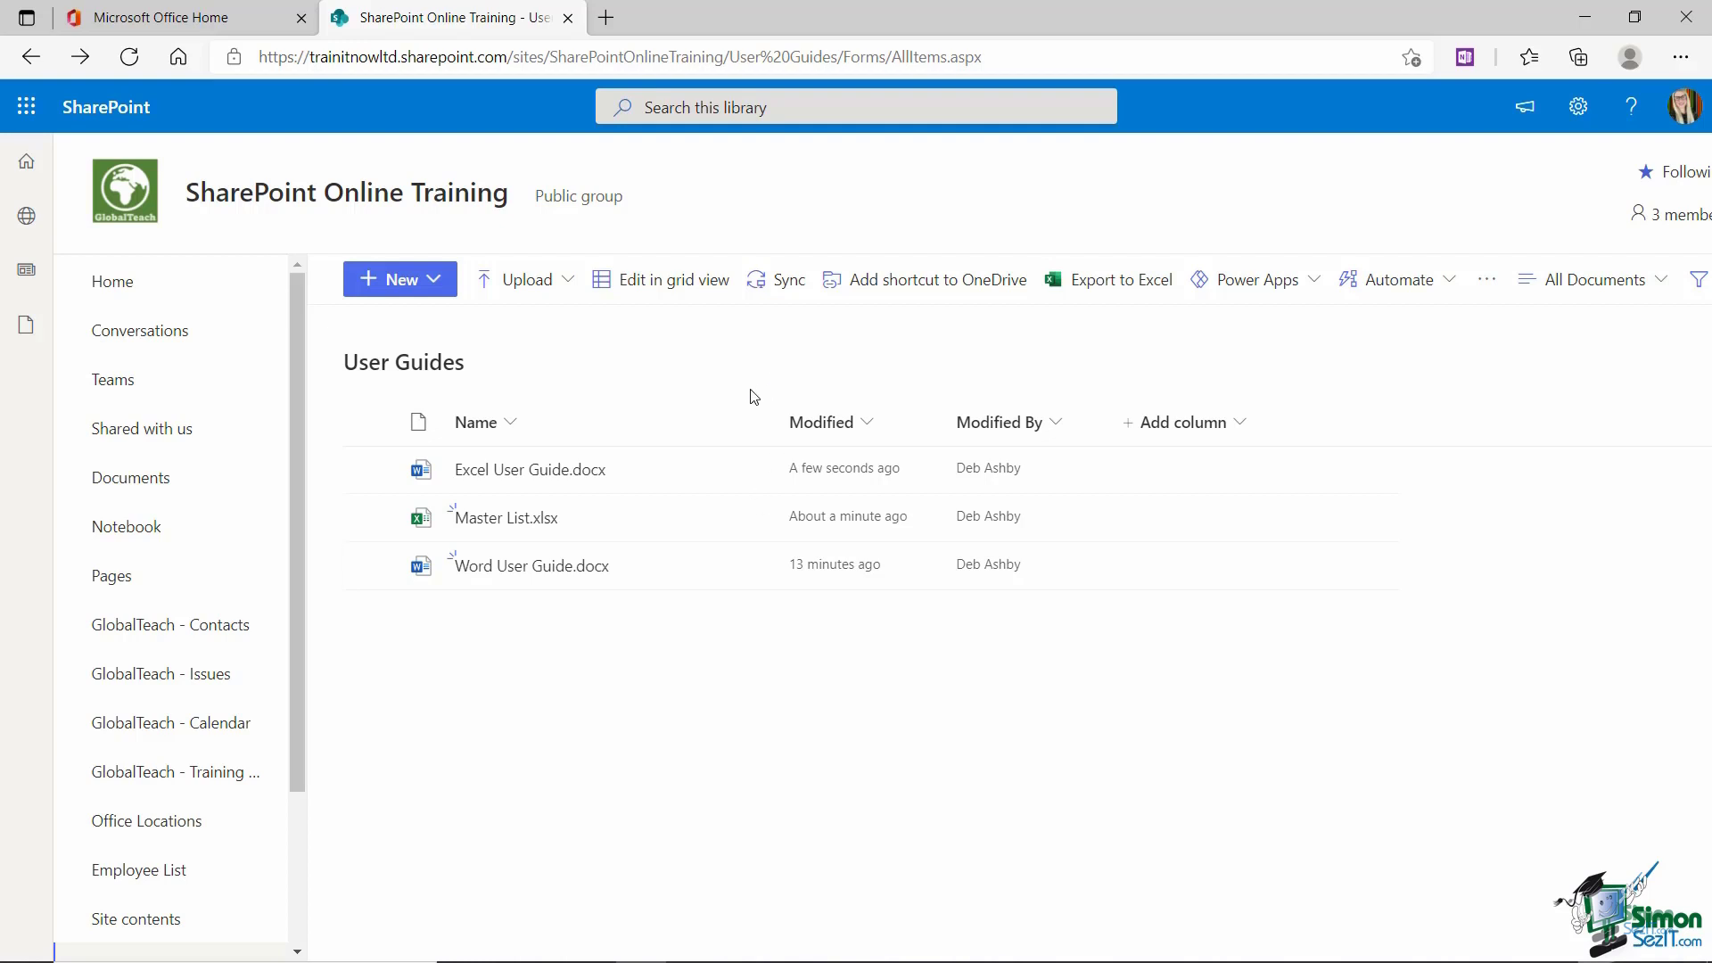
Bring the SSIT - SharePoint Online File Explorer window up from the taskbar
{"action": "mouse_move", "coordinate": [663, 938]}
{"action": "left_click", "coordinate": [596, 952]}
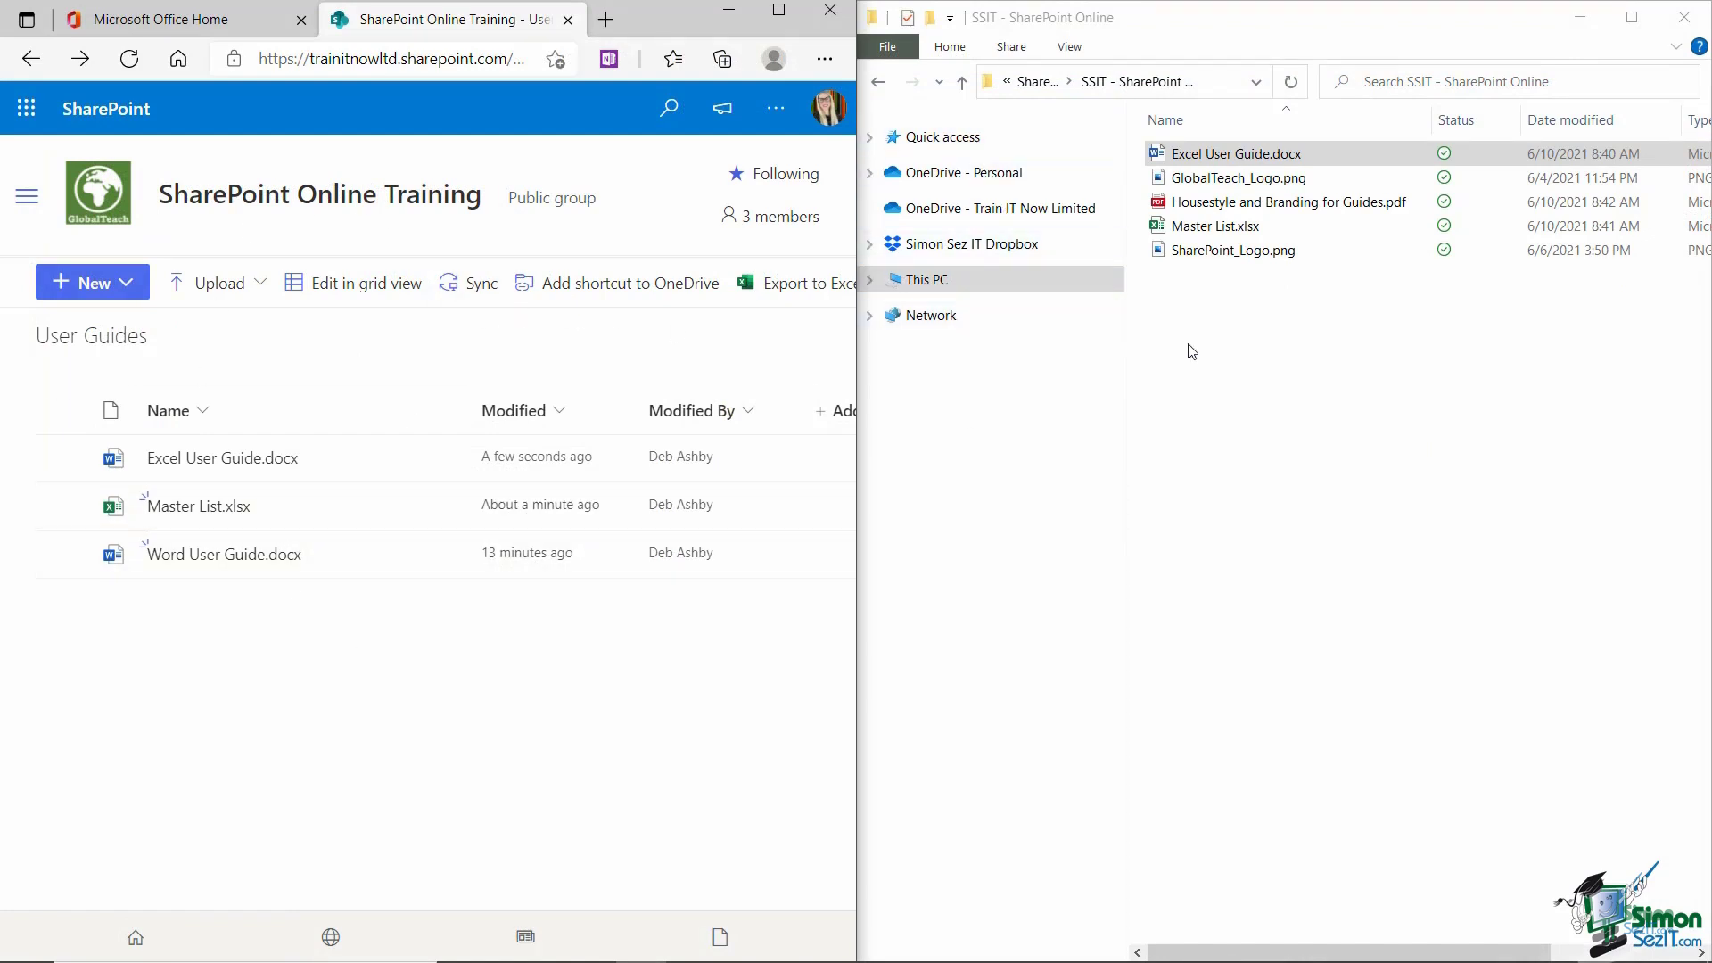
Sync User Guides through OneDrive and open its local folder under Train IT Now Limited
{"action": "left_click", "coordinate": [464, 291]}
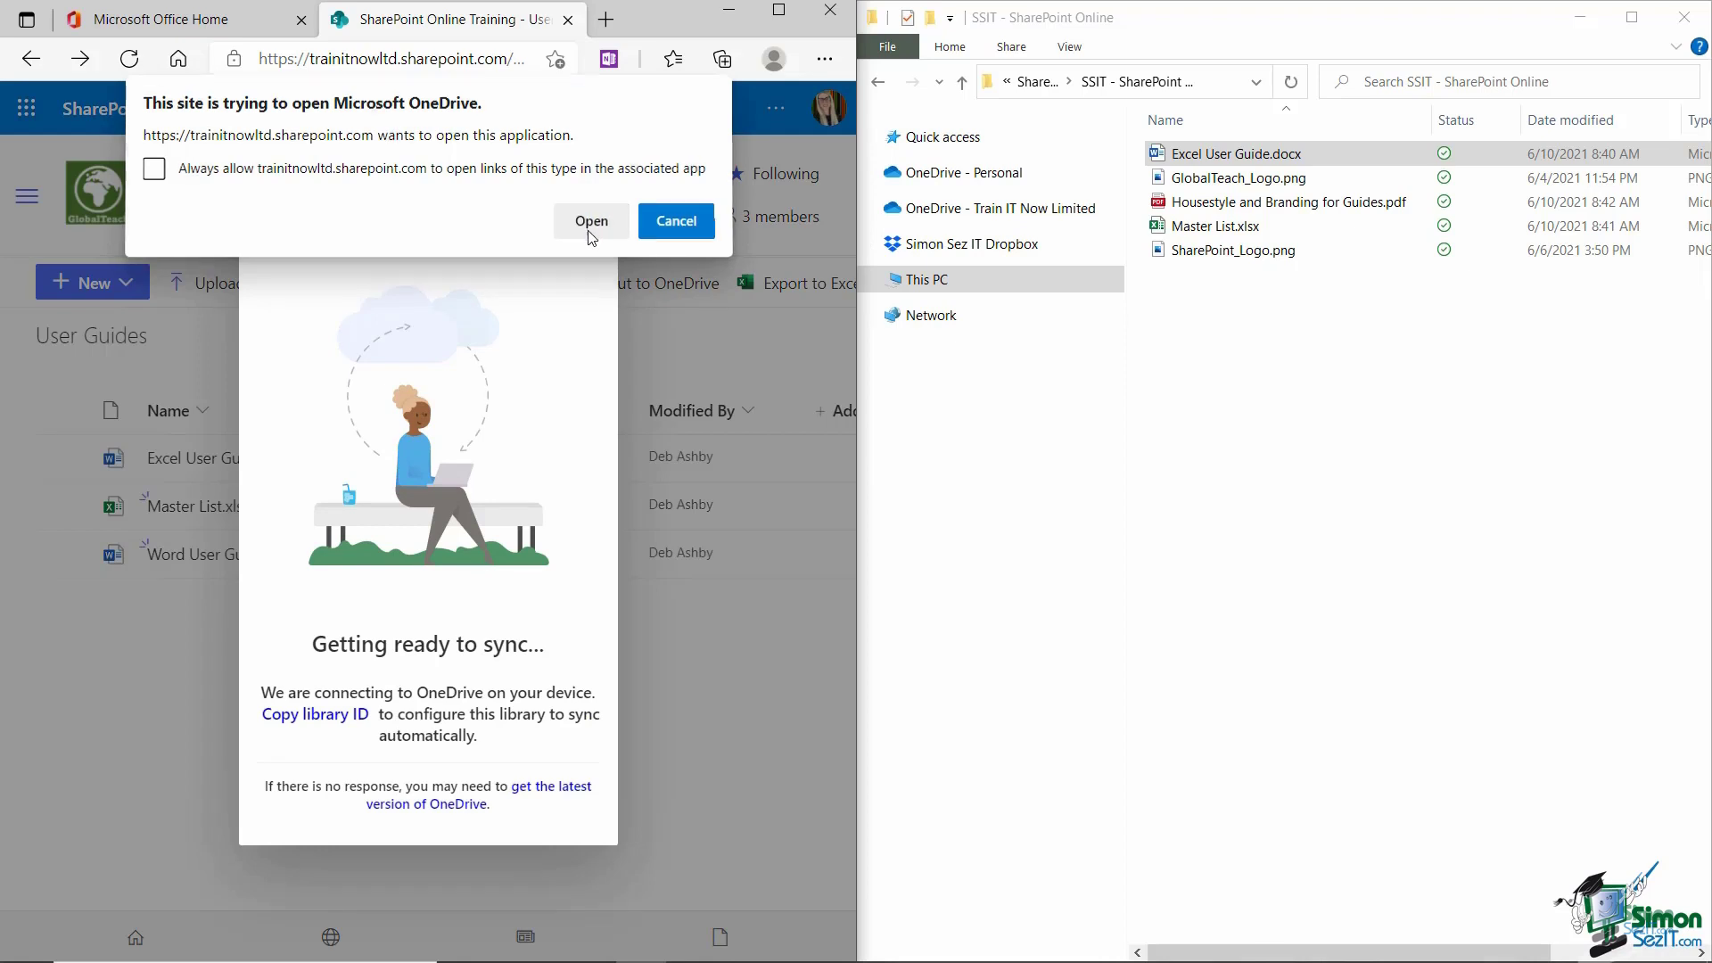
{"action": "left_click", "coordinate": [588, 225]}
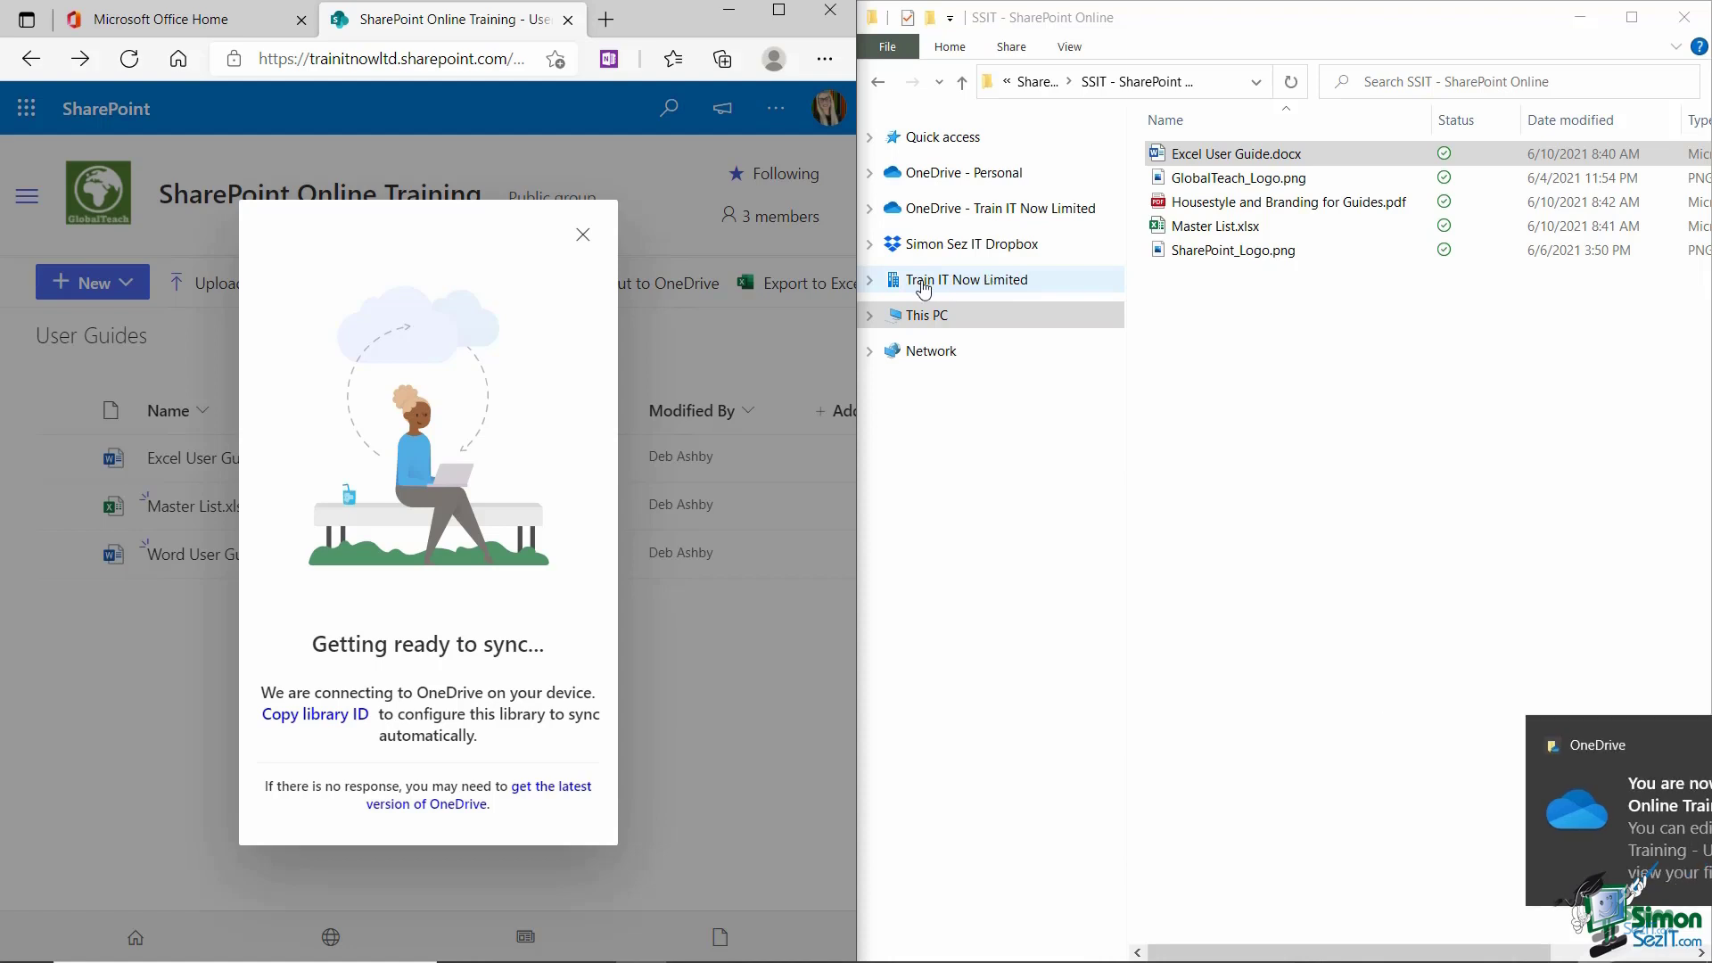
{"action": "left_click", "coordinate": [870, 281]}
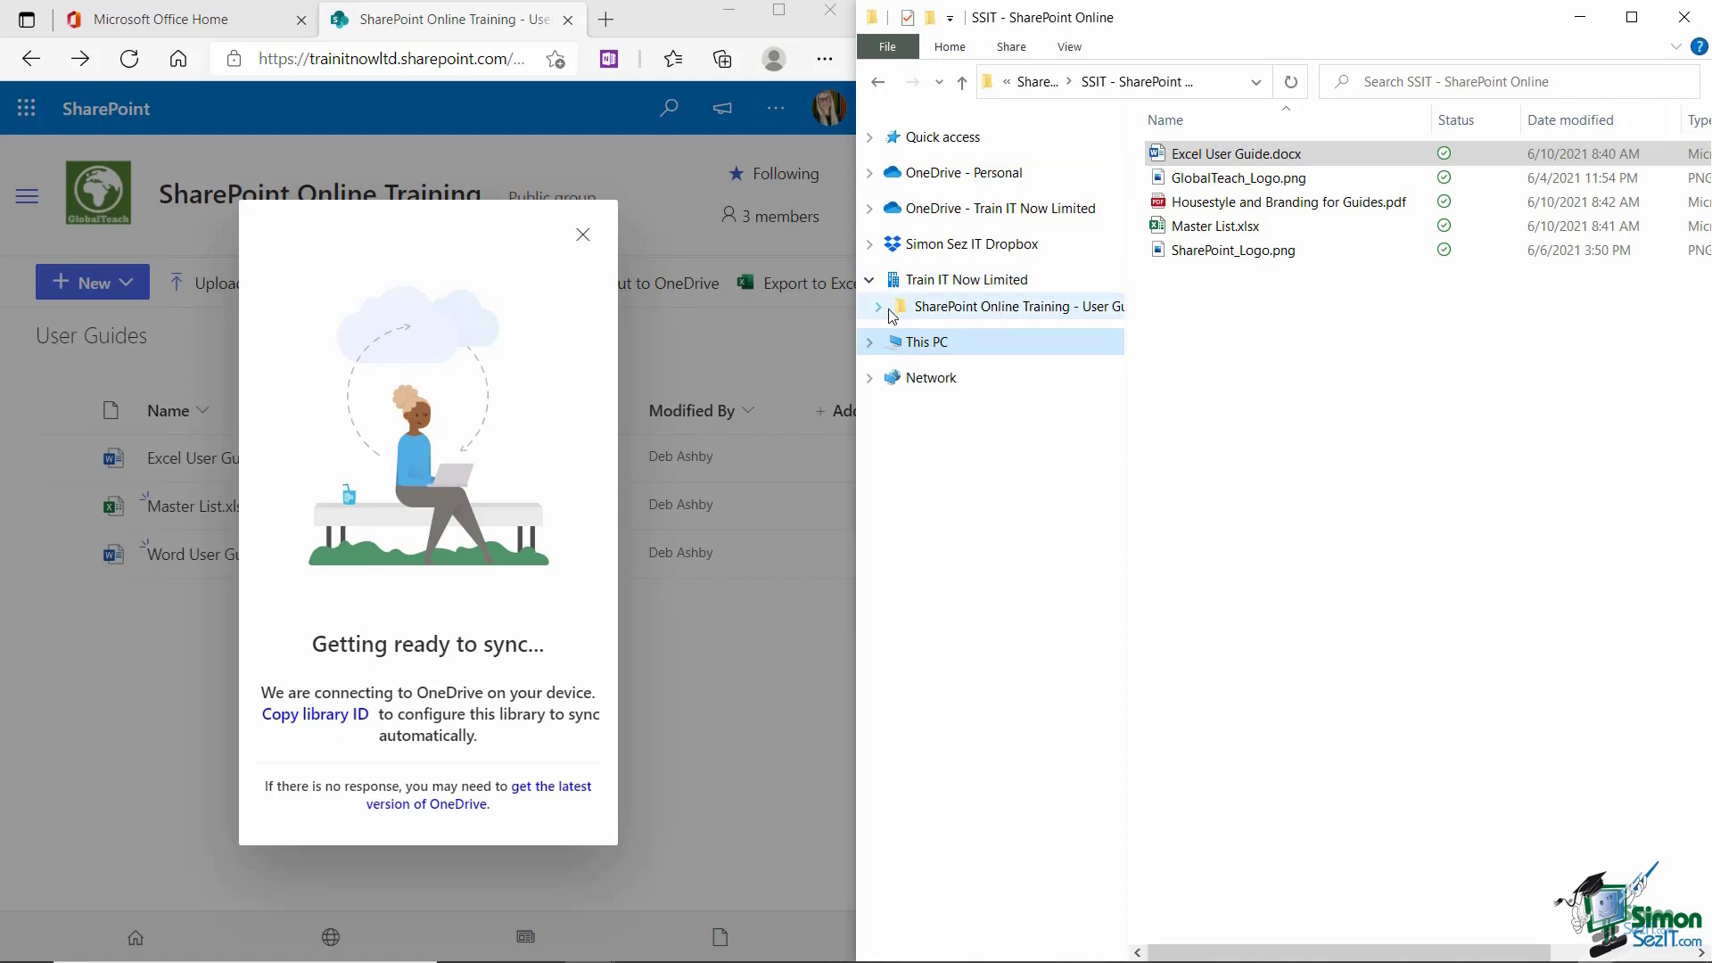
{"action": "left_click", "coordinate": [972, 317]}
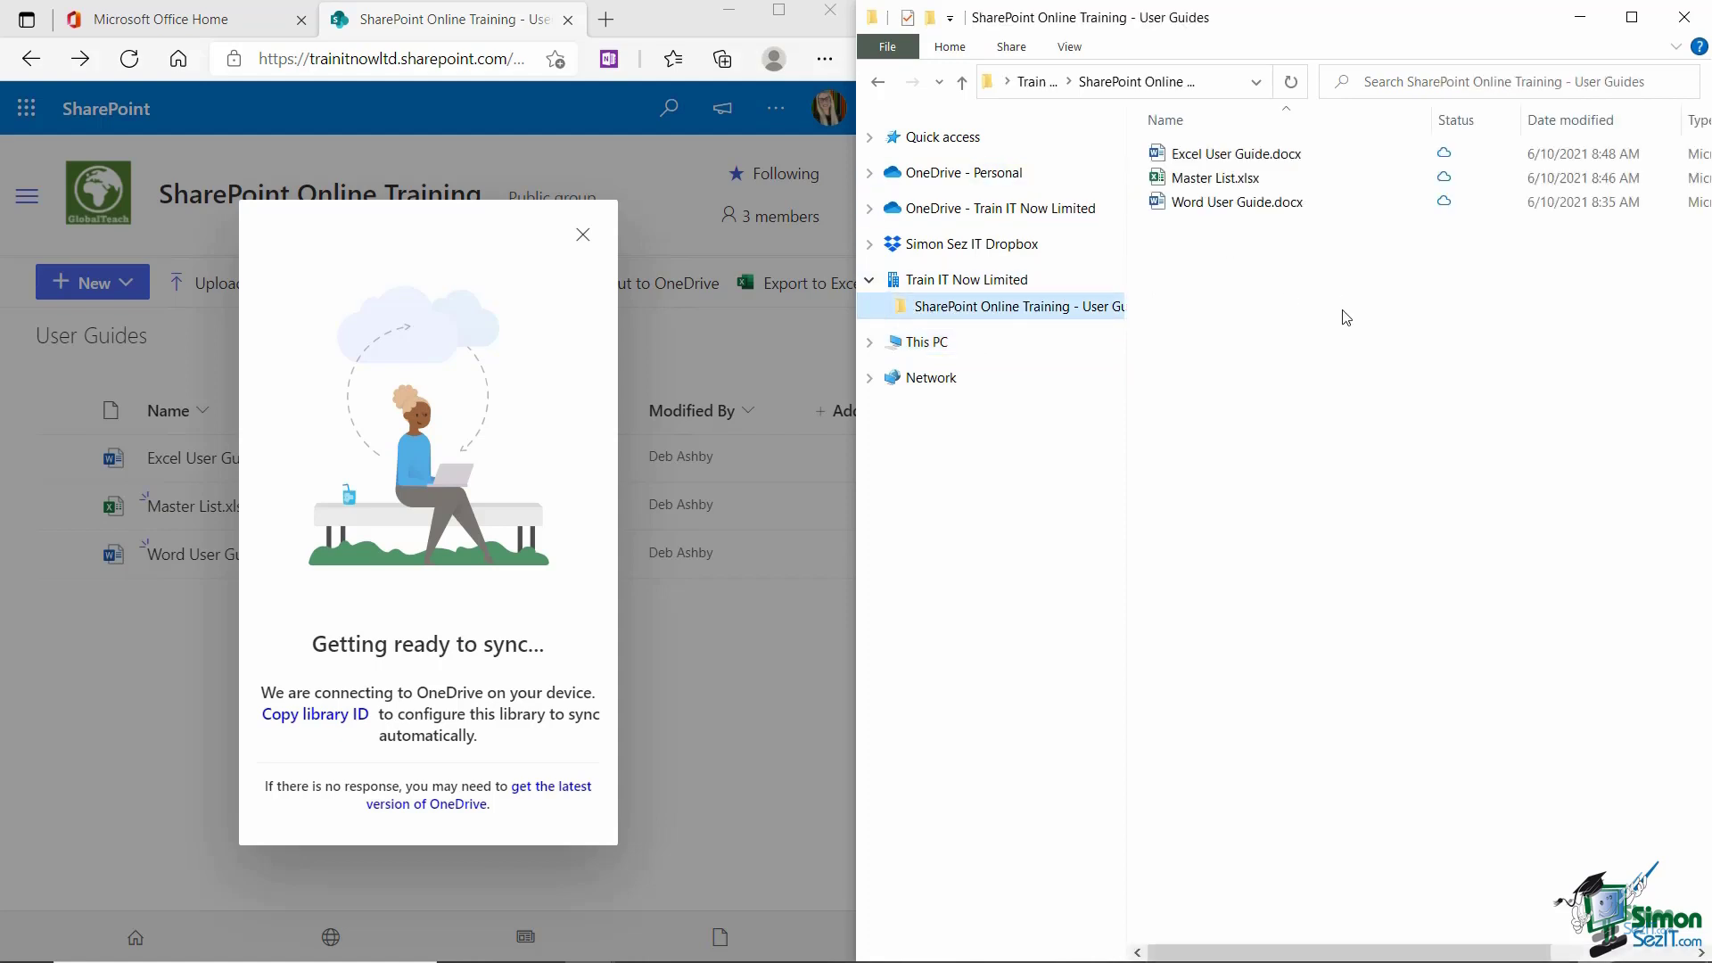
{"action": "left_click", "coordinate": [583, 235]}
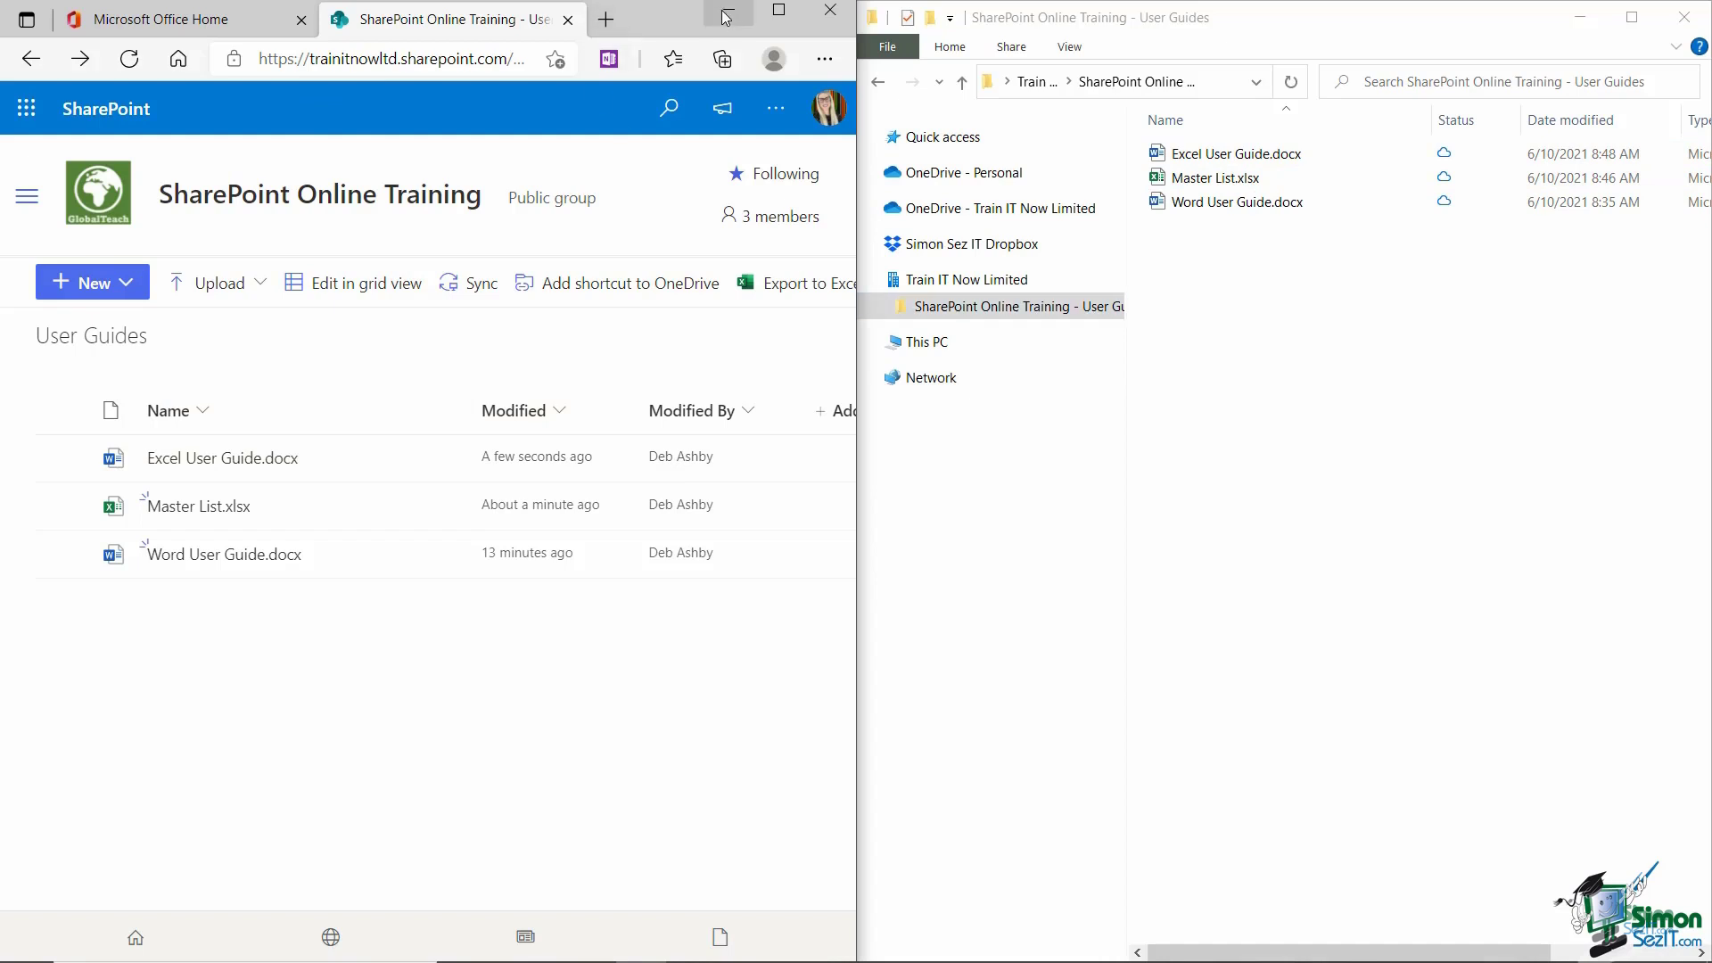
Open a second Explorer window on the left and drag Housestyle and Branding for Guides.pdf into synced User Guides
{"action": "left_click", "coordinate": [892, 51]}
{"action": "left_click", "coordinate": [893, 52]}
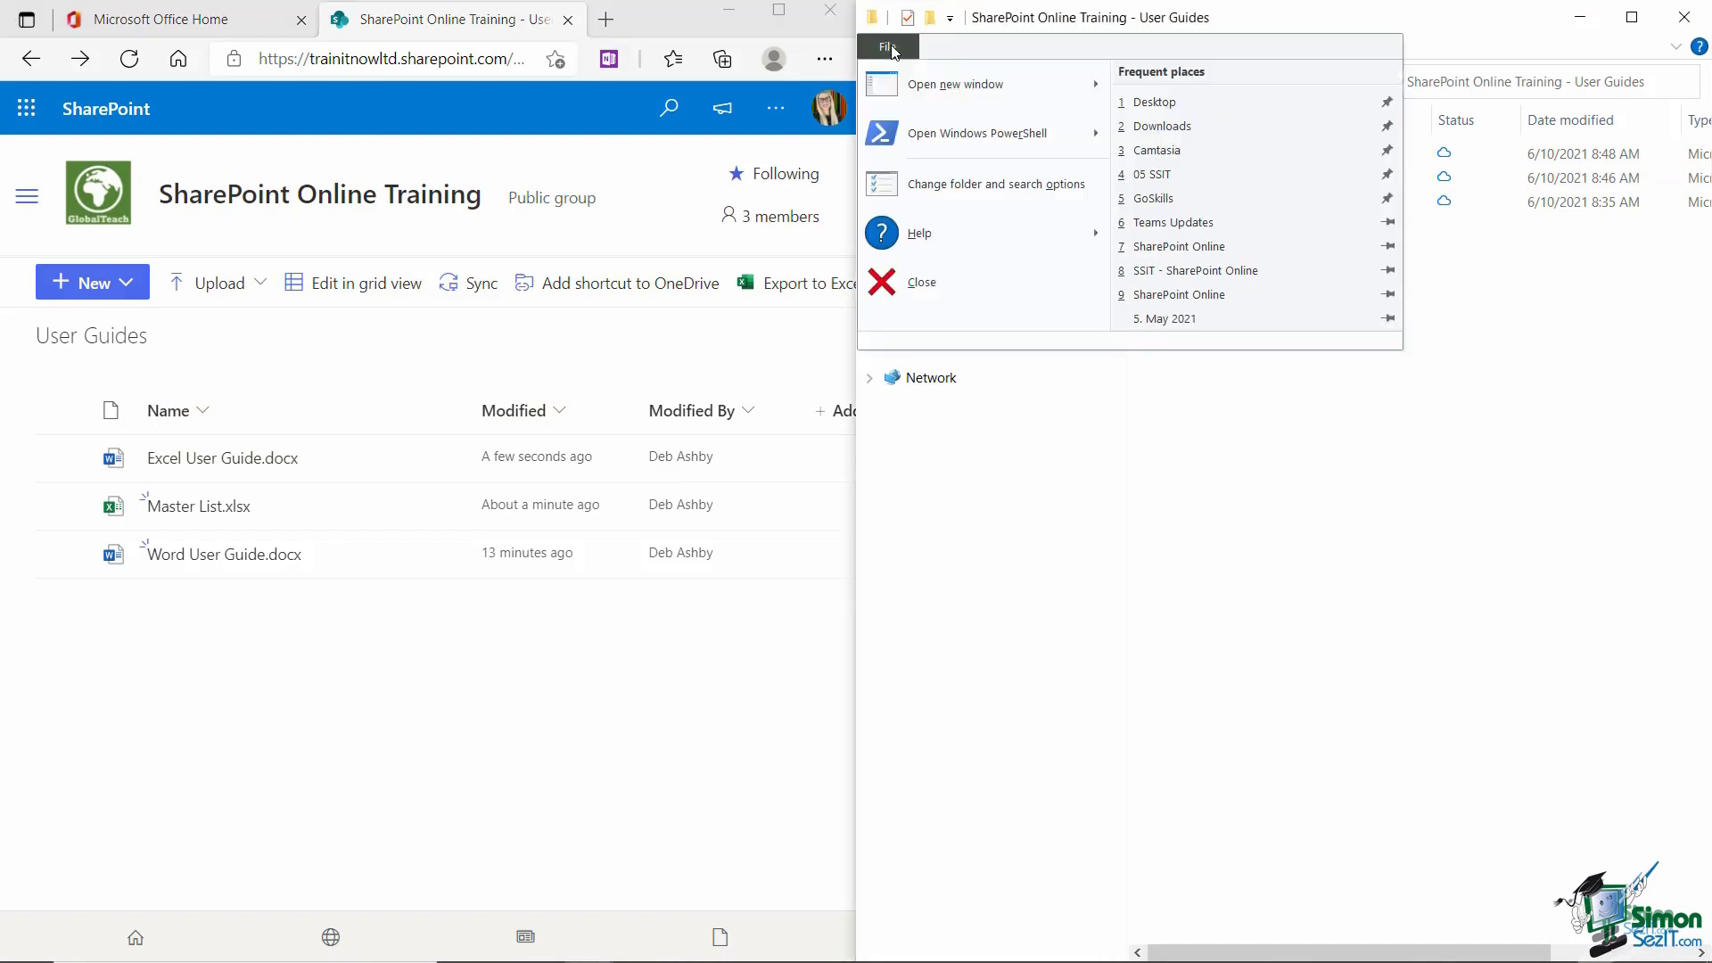
{"action": "left_click", "coordinate": [986, 81]}
{"action": "left_click_drag", "start_coordinate": [1092, 36], "coordinate": [2, 261]}
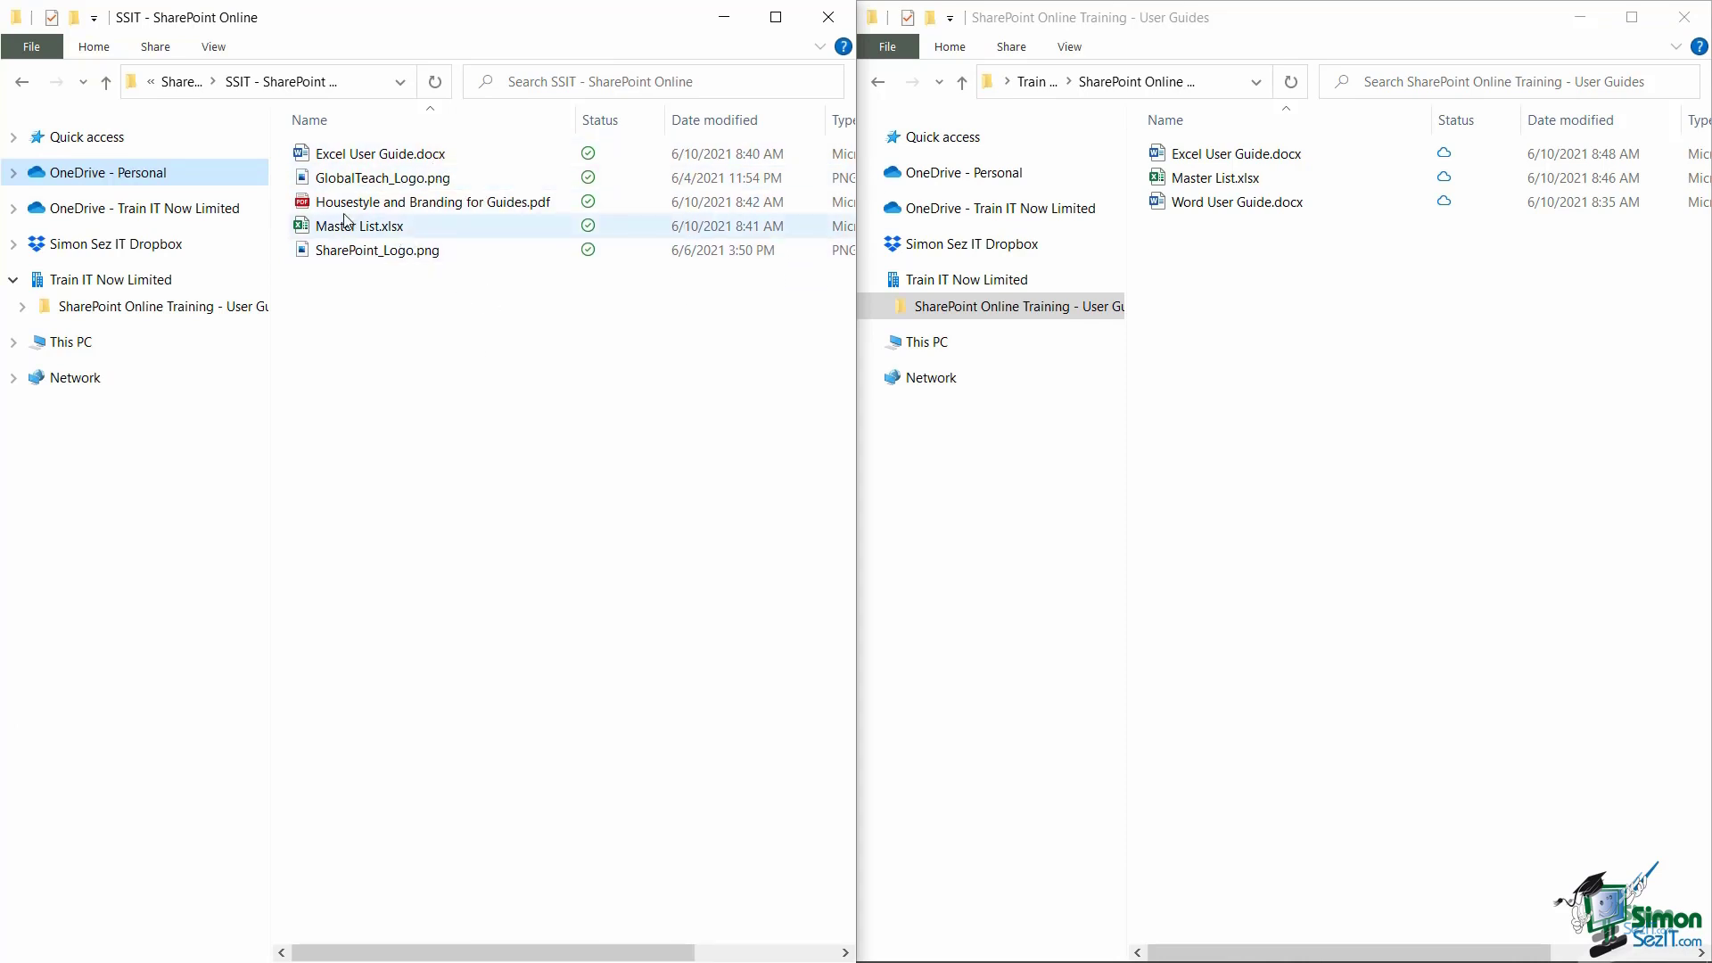
{"action": "left_click", "coordinate": [566, 212]}
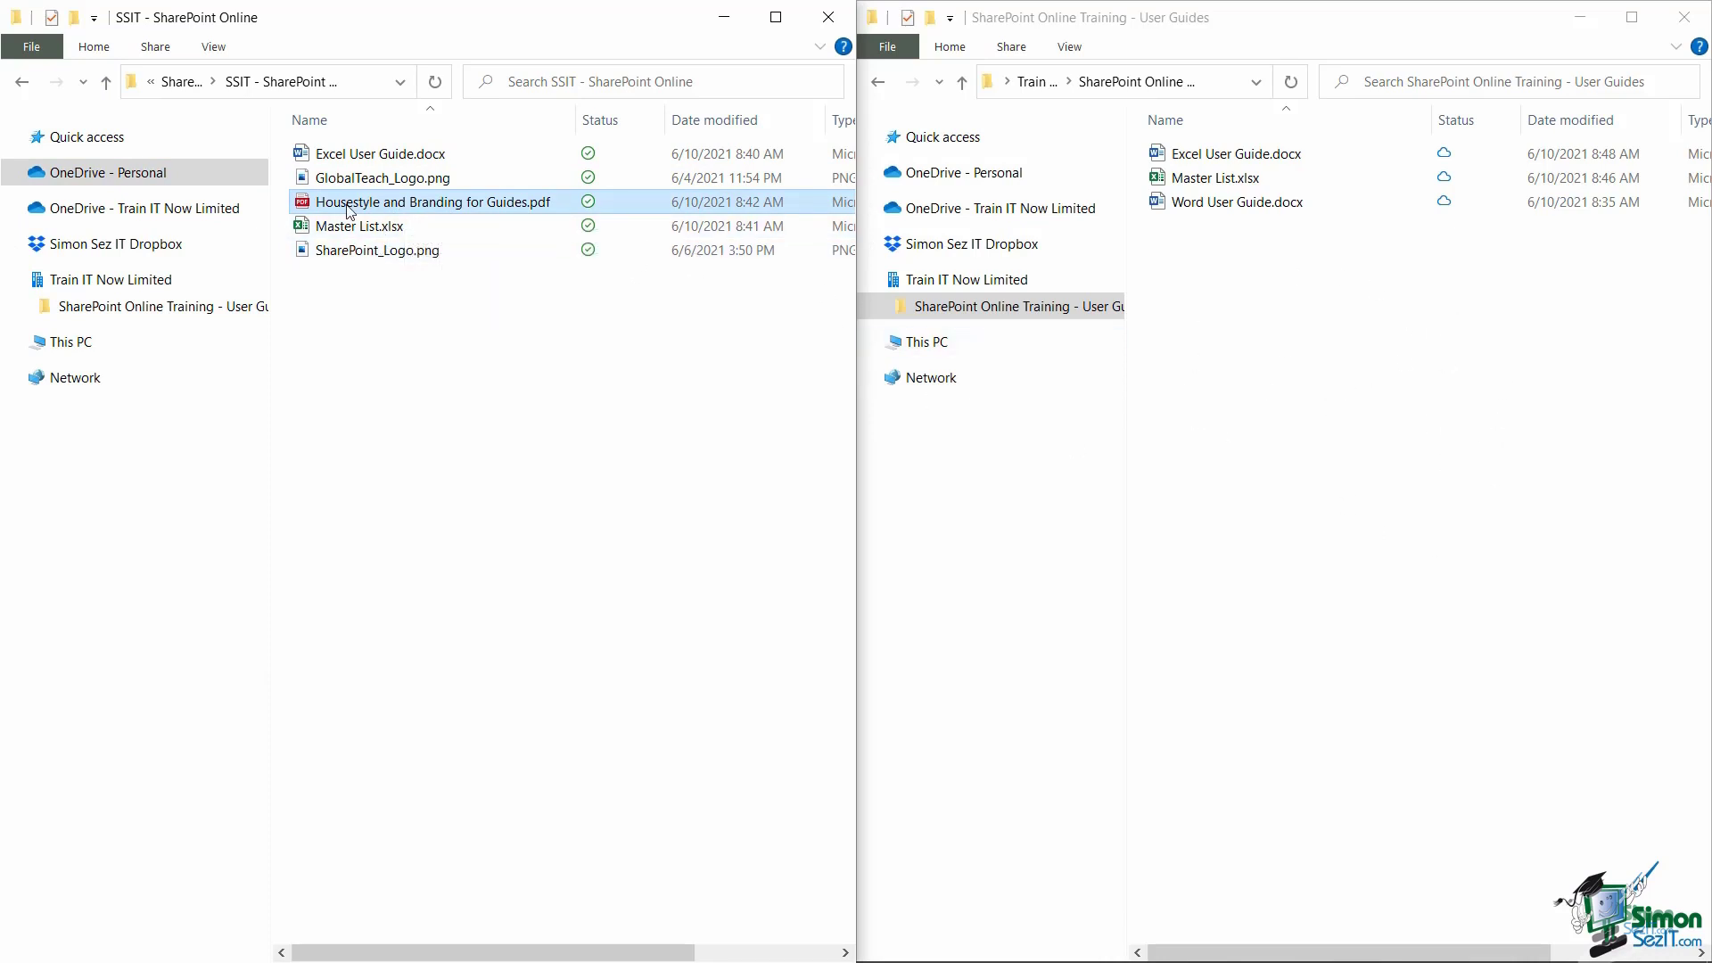
{"action": "left_click_drag", "start_coordinate": [348, 210], "coordinate": [1346, 415]}
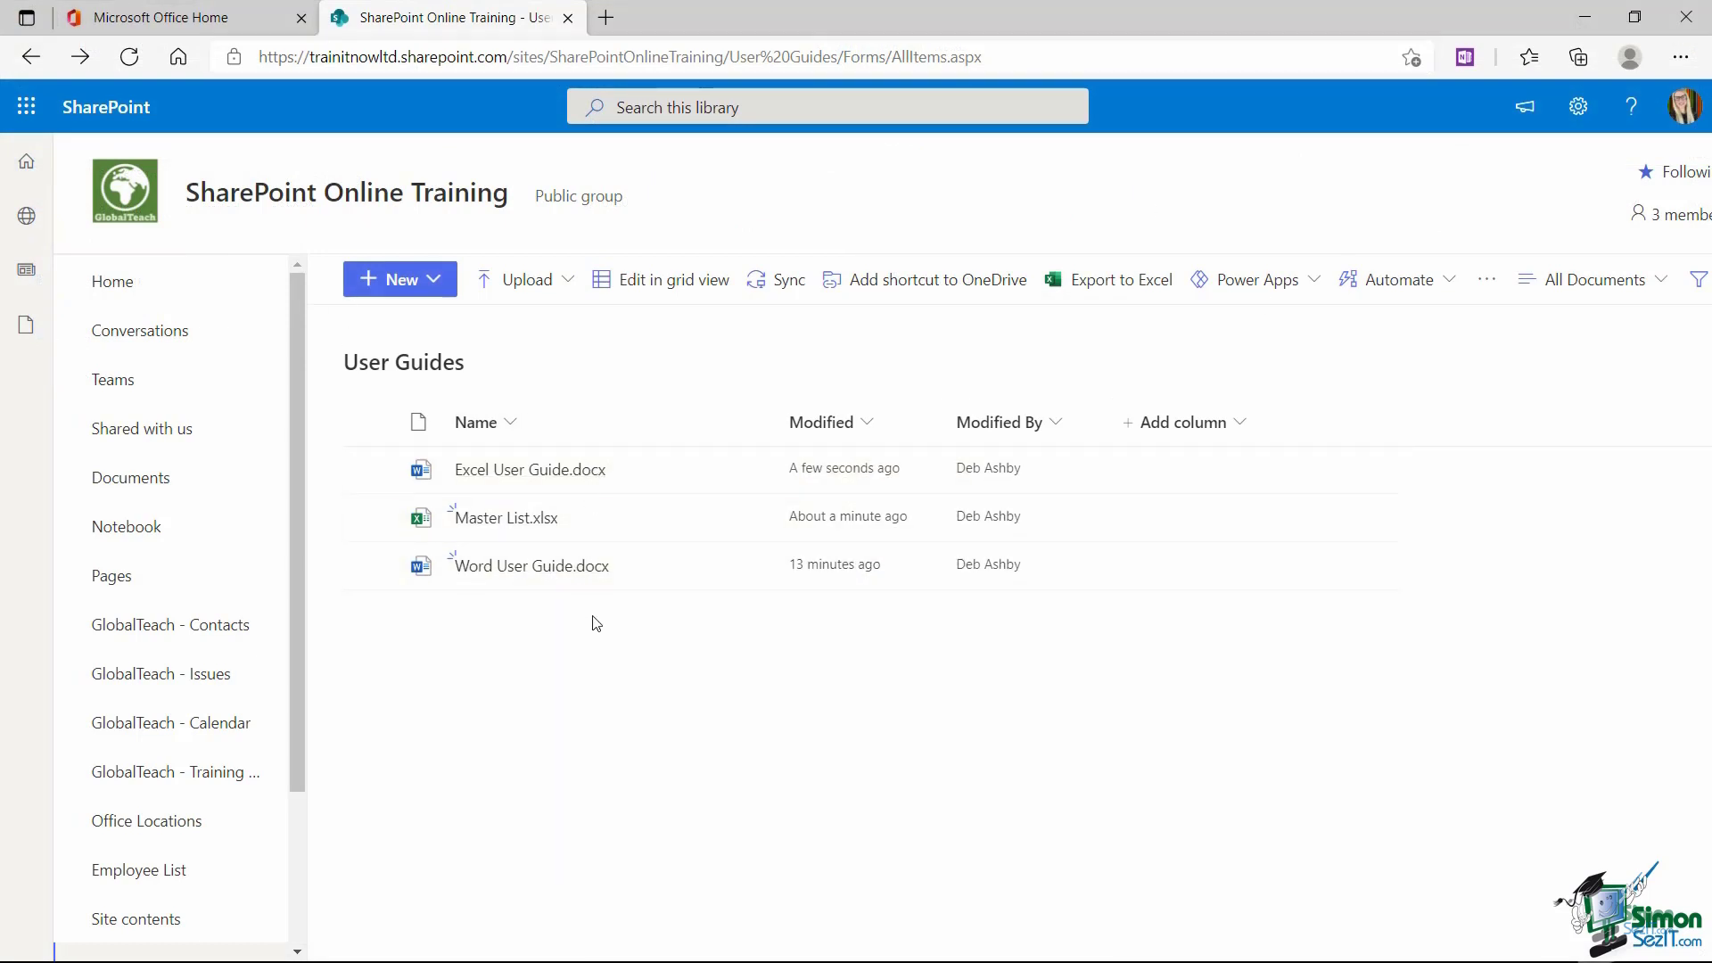
Refresh the library page so Housestyle and Branding for Guides.pdf appears as the fourth file
{"action": "left_click", "coordinate": [129, 57]}
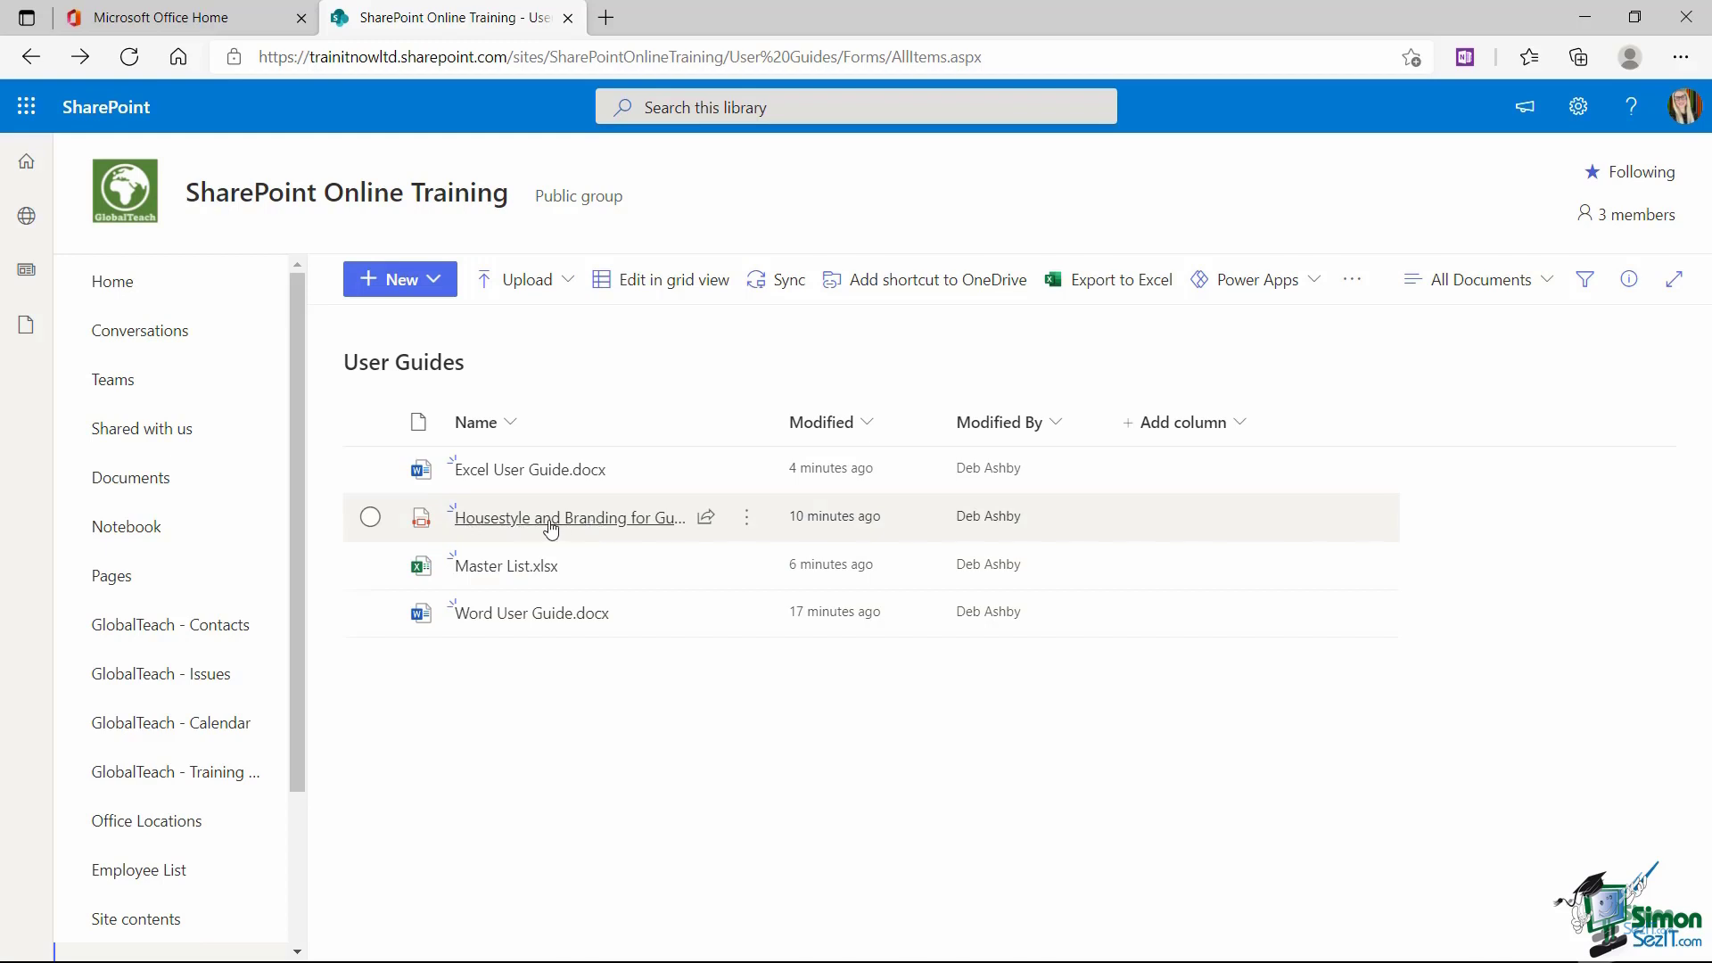
{"action": "mouse_move", "coordinate": [565, 520]}
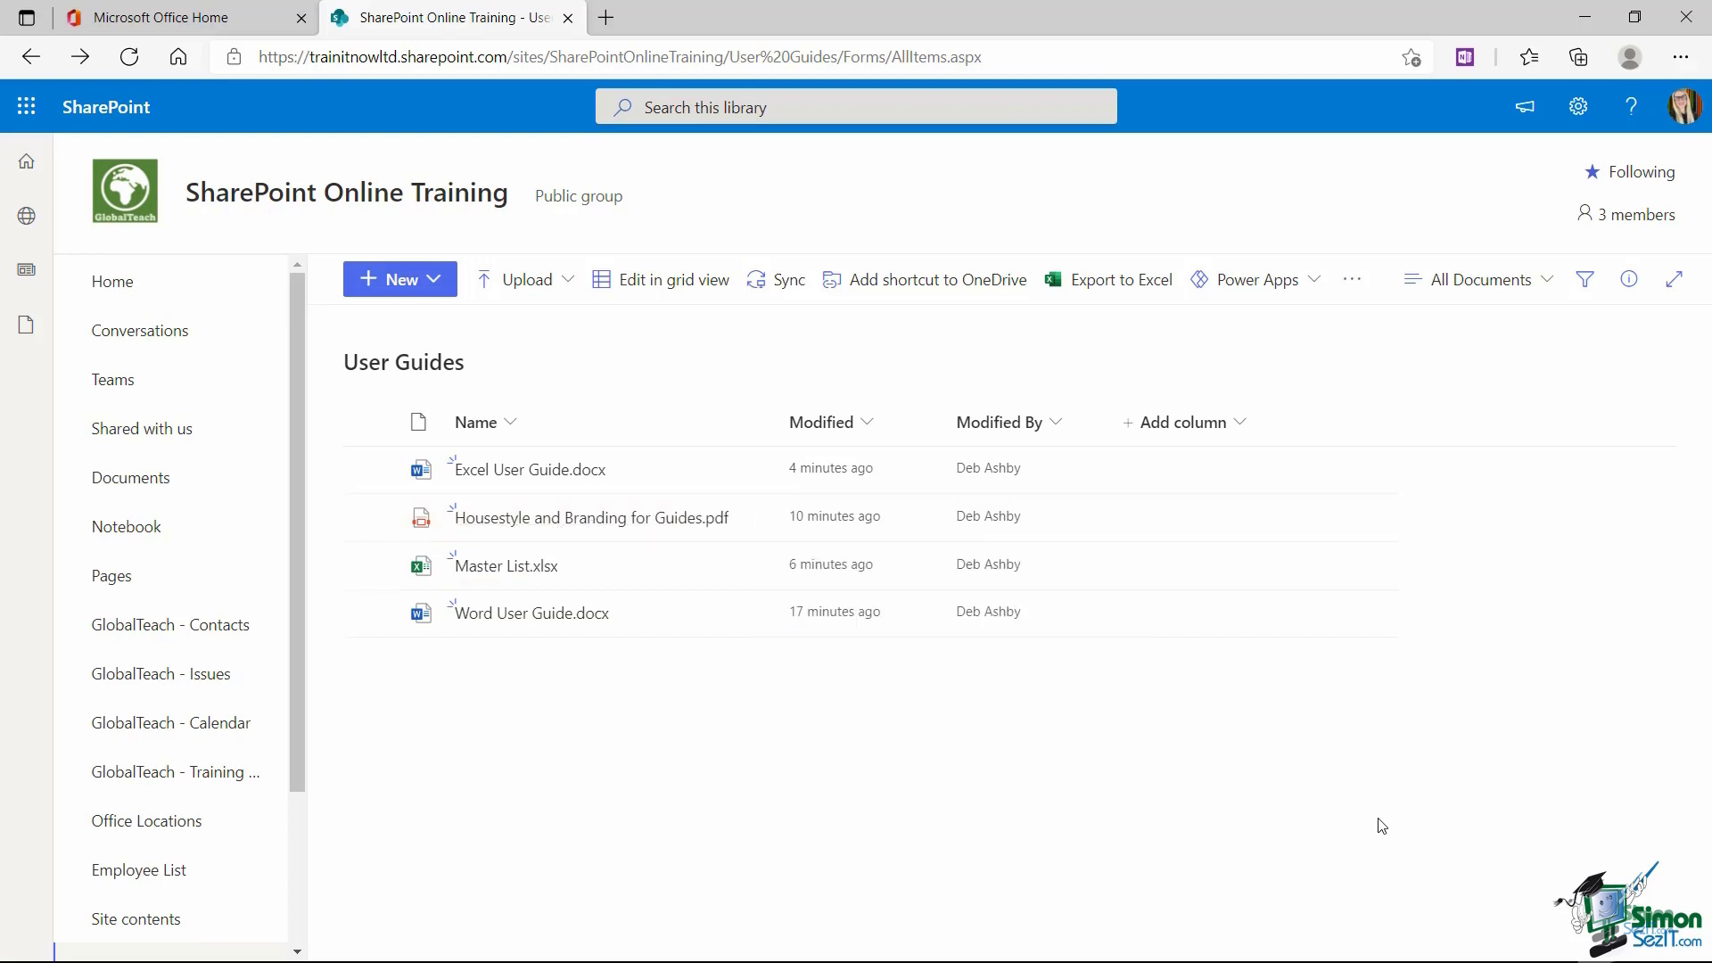